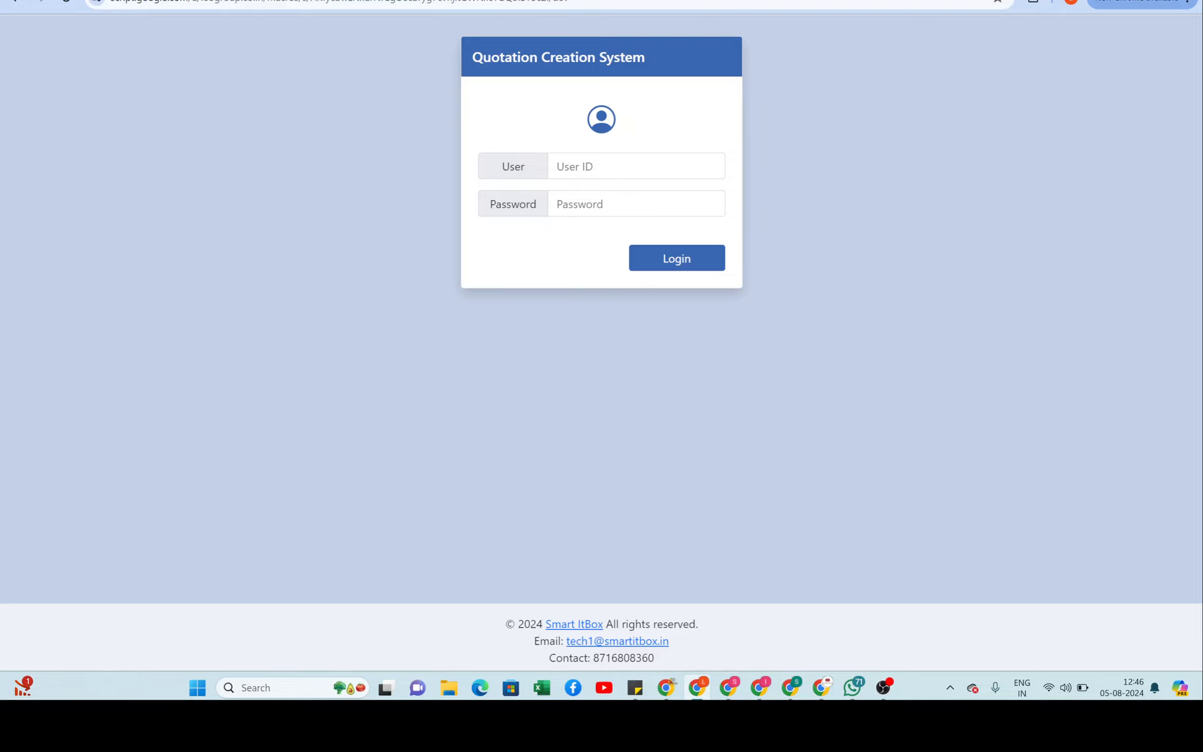
Step: Log in with the admin user ID and password, then go to the User Registration page
click(629, 170)
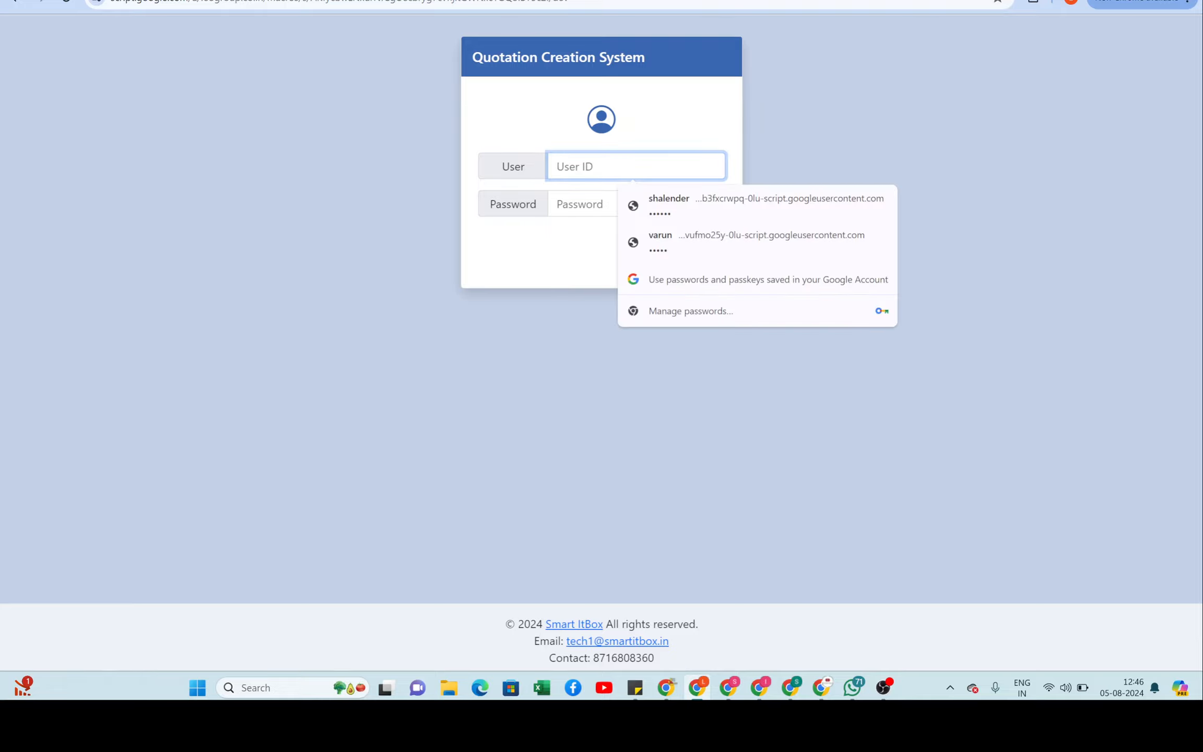
text(User 1)
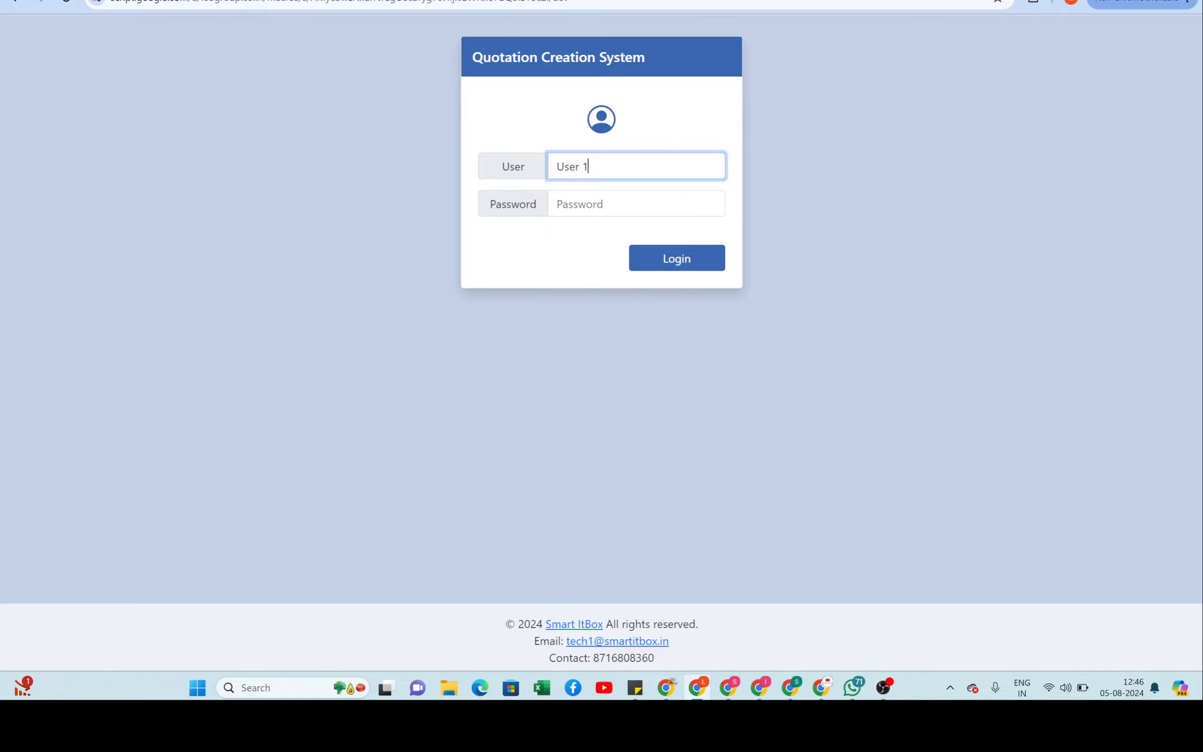
key(Caps_Lock)
text(PASSW)
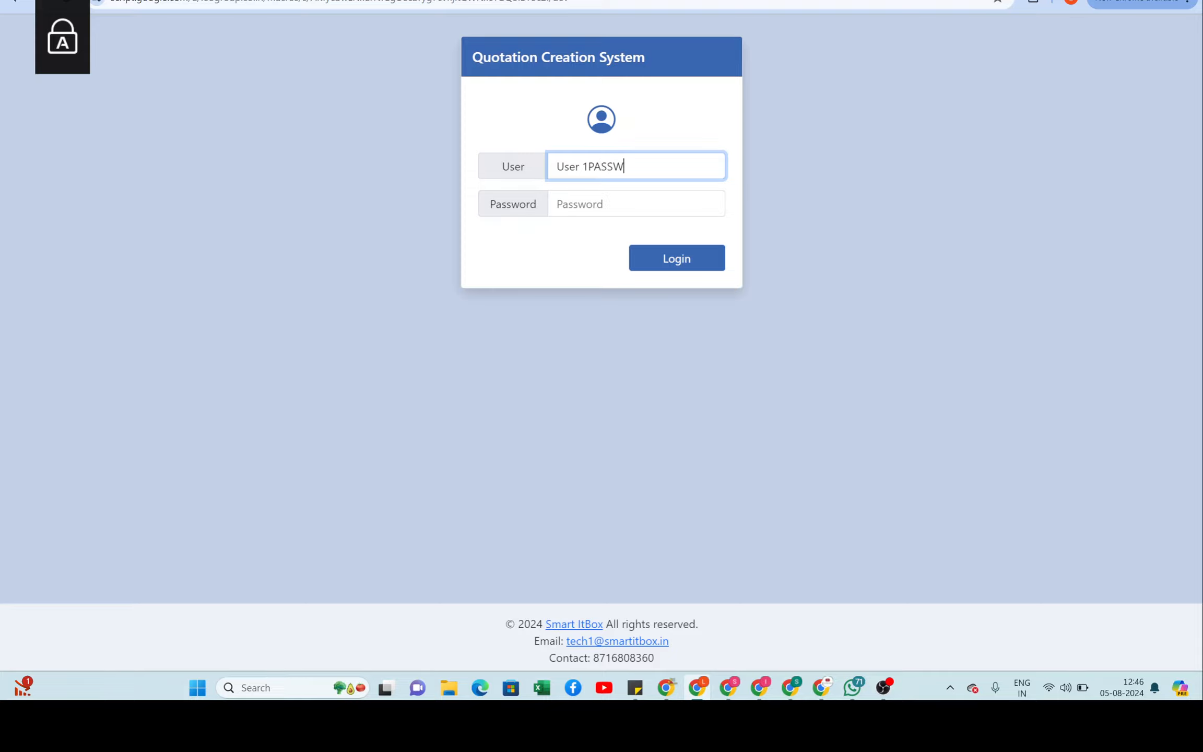
key(BackSpace)
key(BackSpace)
key(BackSpace)
key(BackSpace)
key(BackSpace)
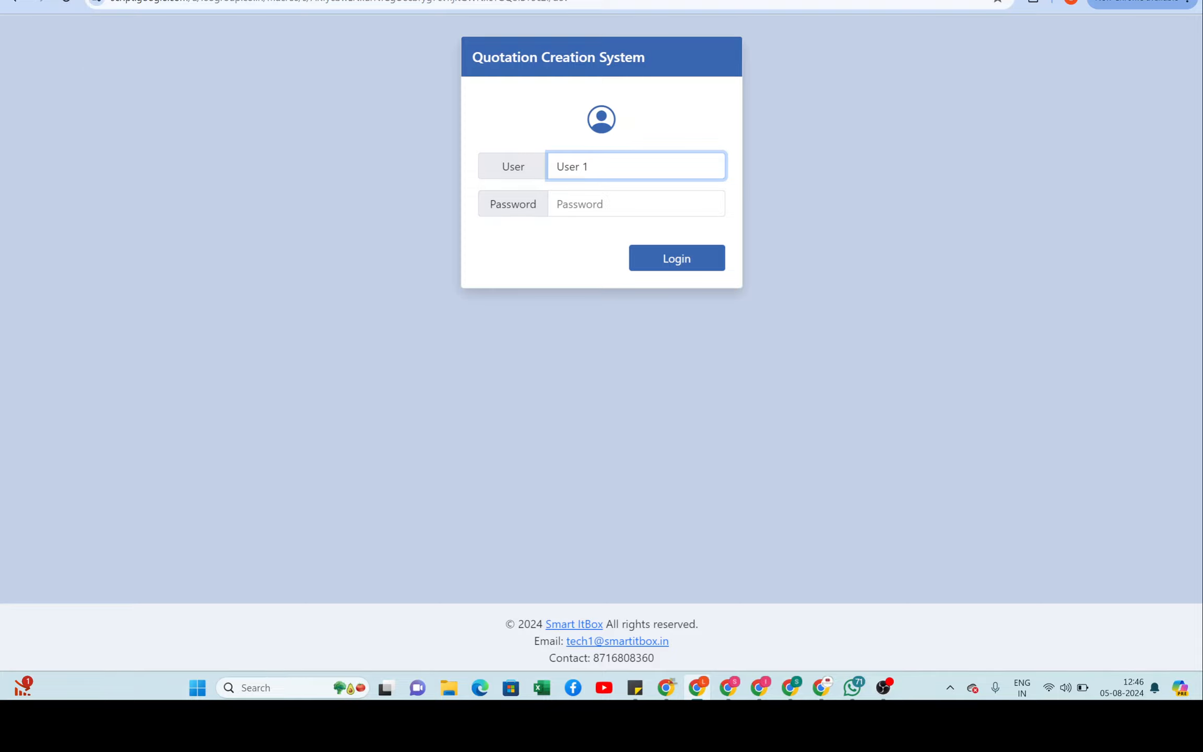
key(Caps_Lock)
key(Tab)
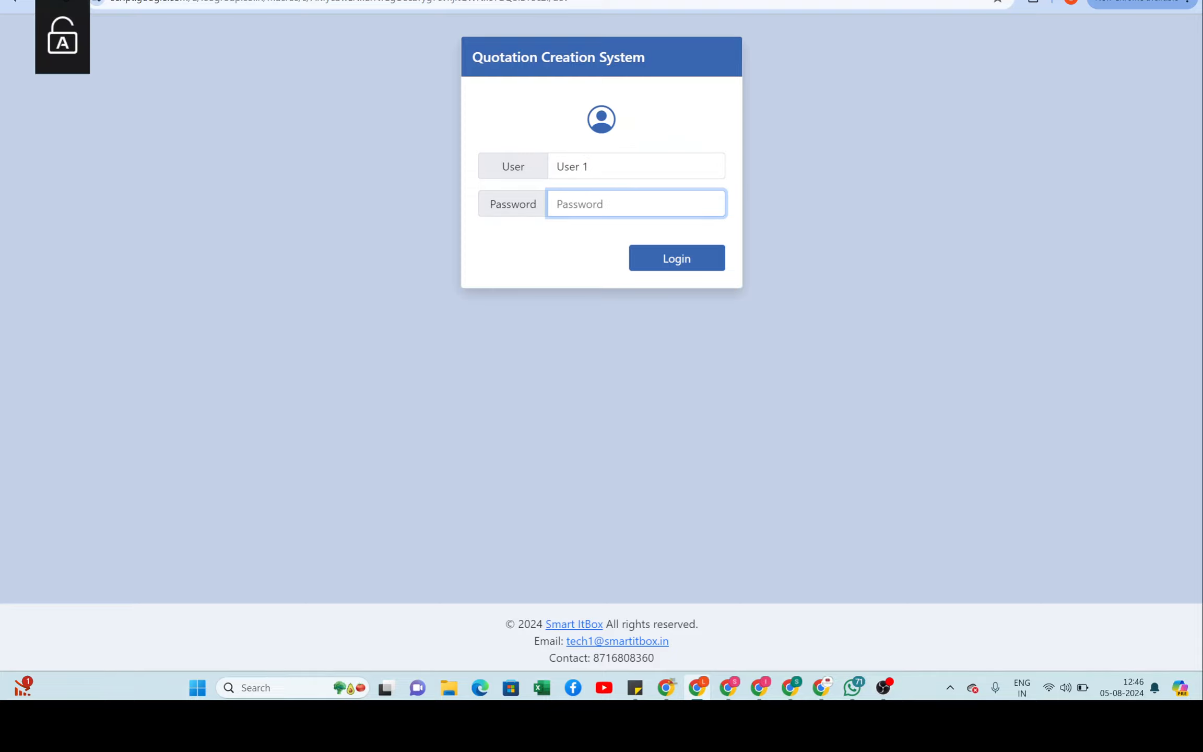
text(passw)
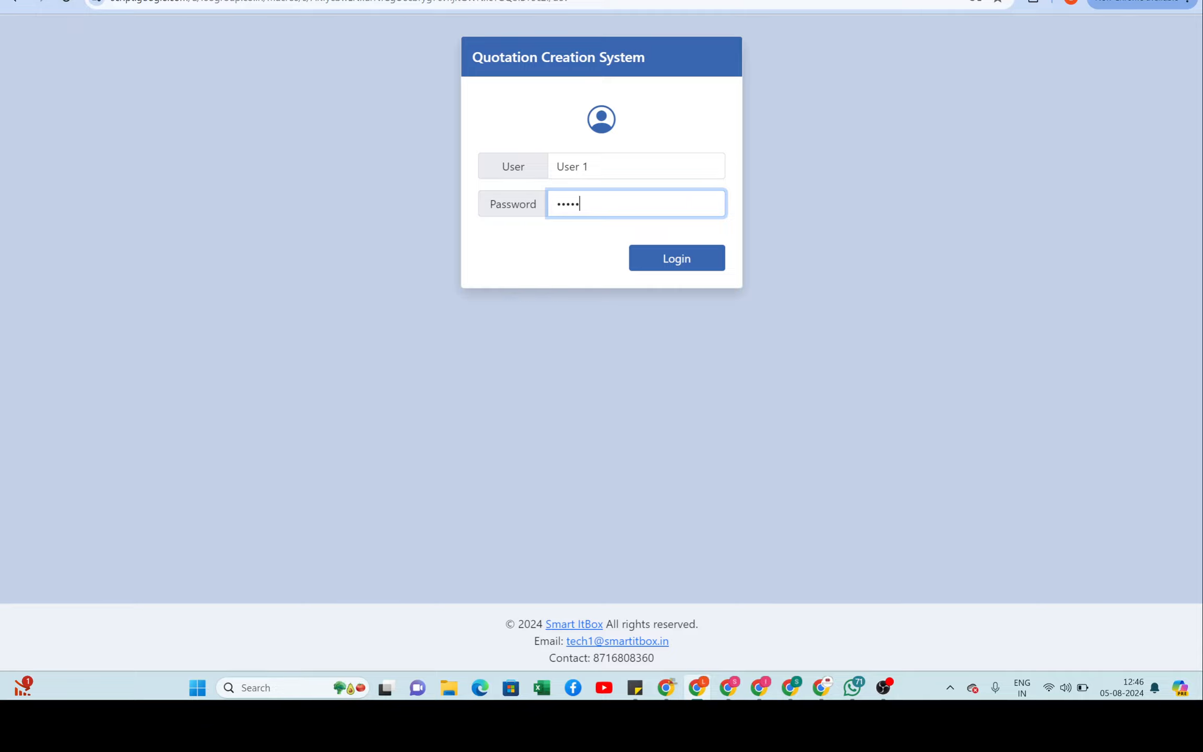
text(ord)
key(Tab)
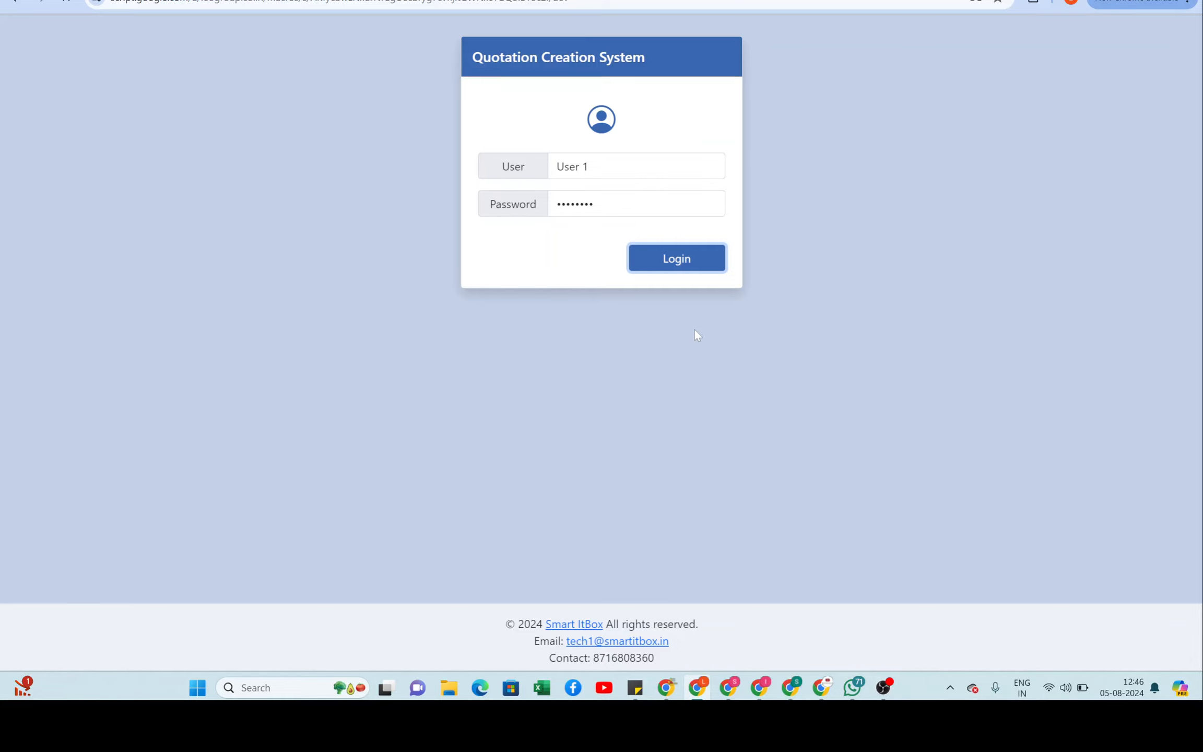
key(Return)
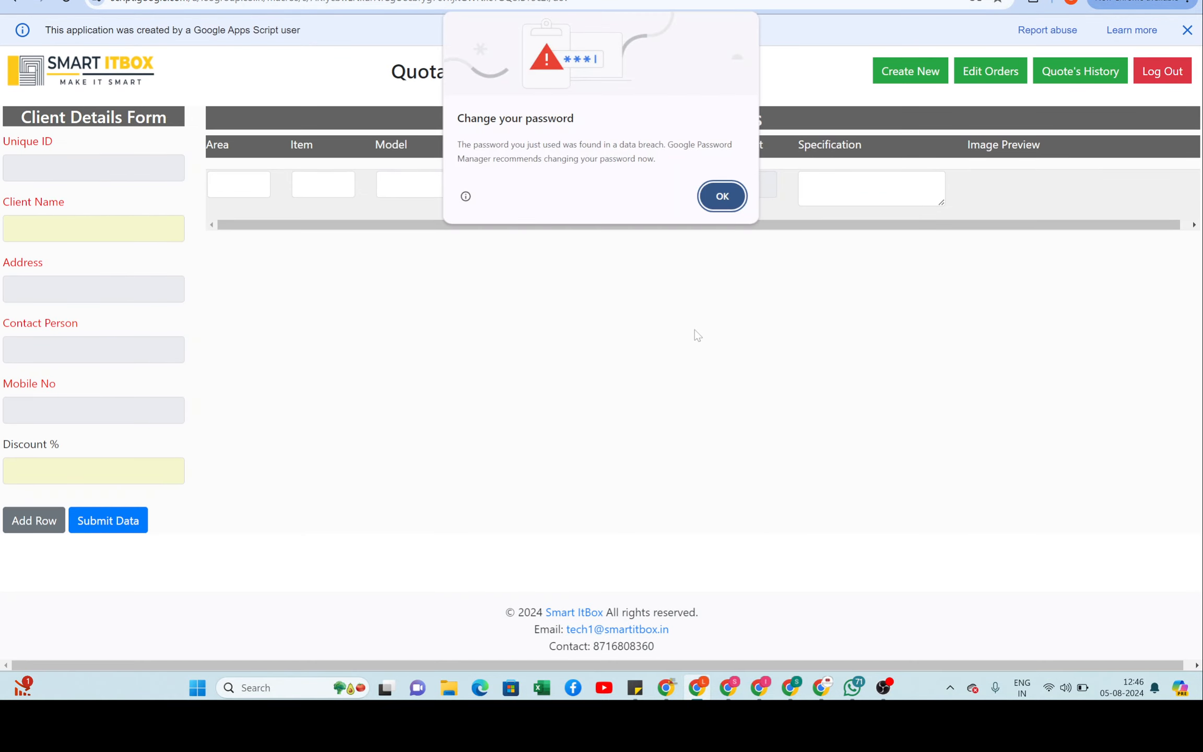
click(722, 195)
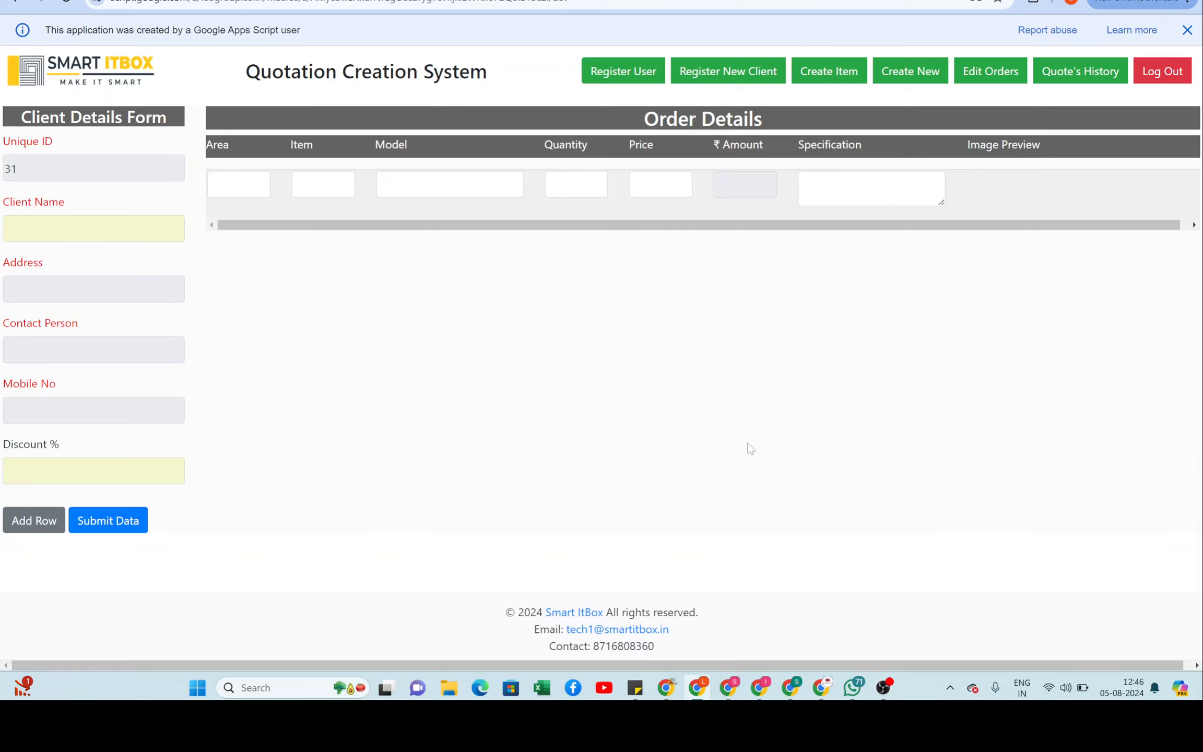
click(618, 74)
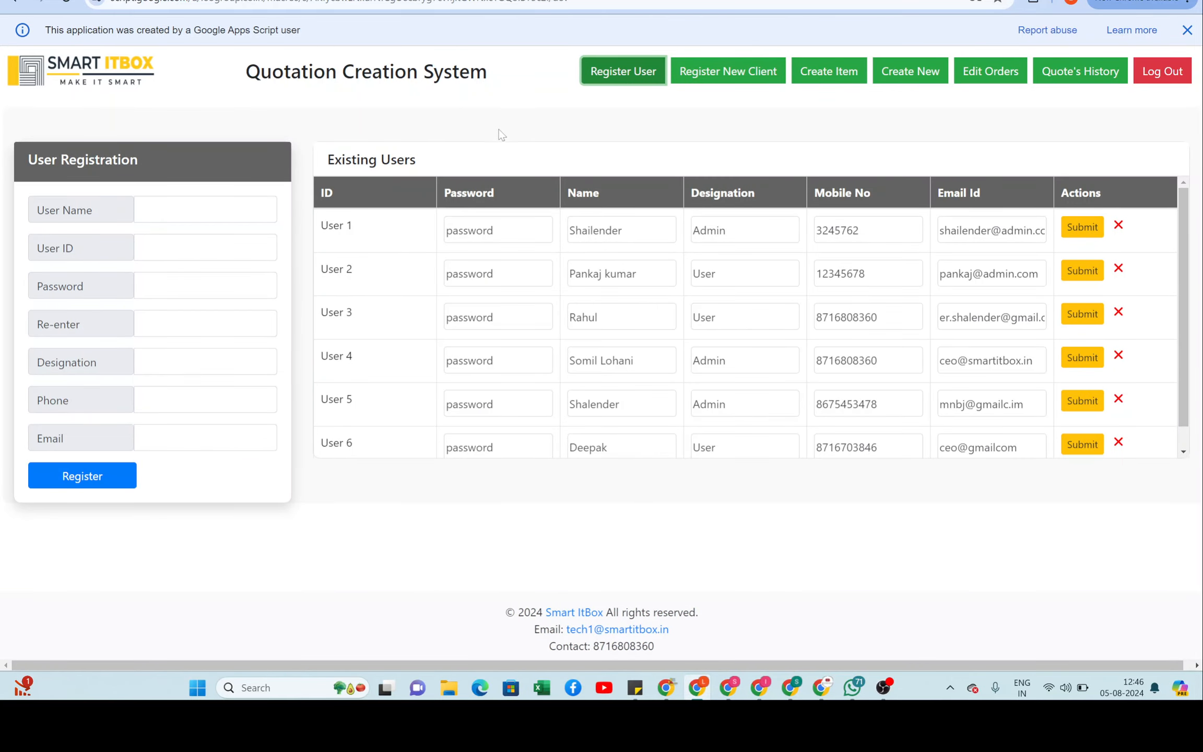
Step: Enter the new user's full name, user ID 'User 7' and the password twice
click(205, 210)
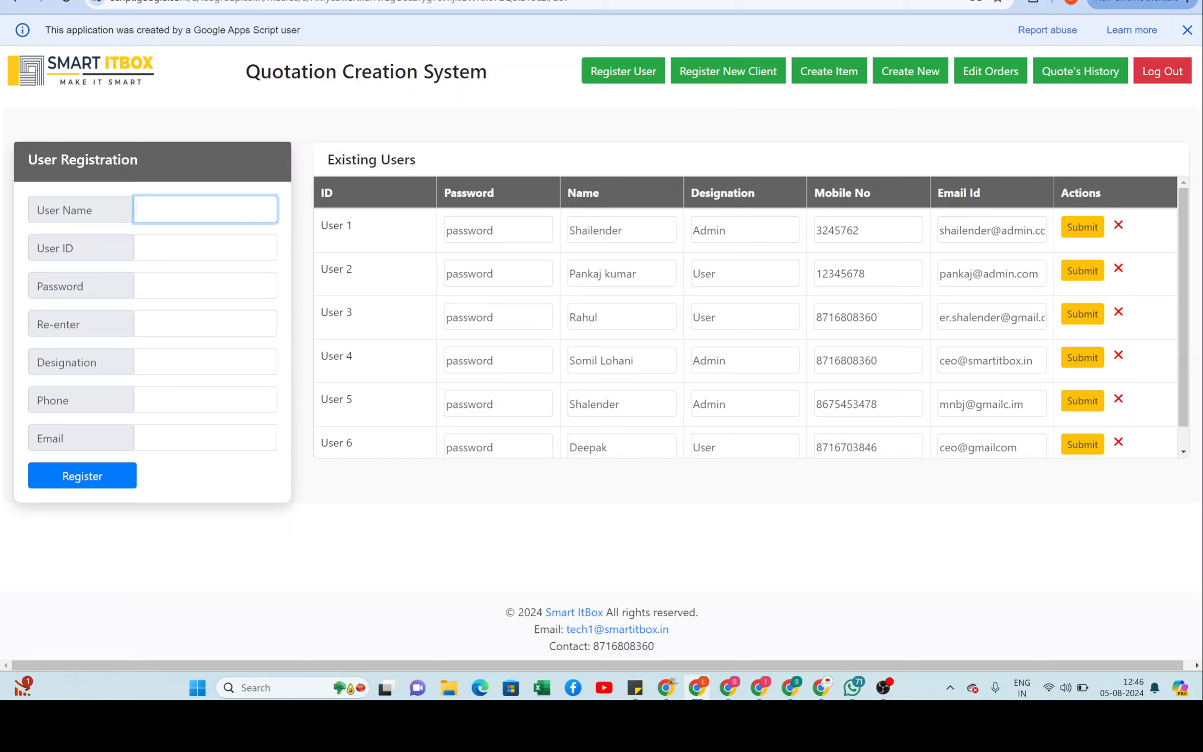
key(Tab)
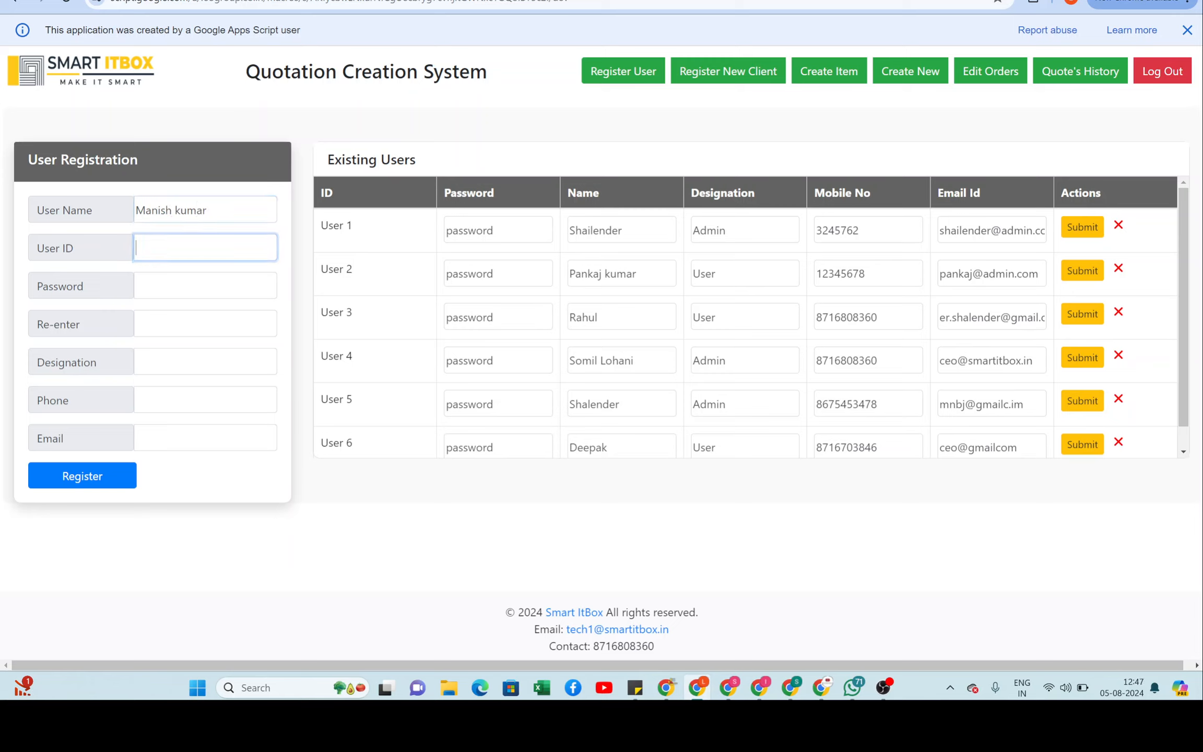
text(User 7)
key(Tab)
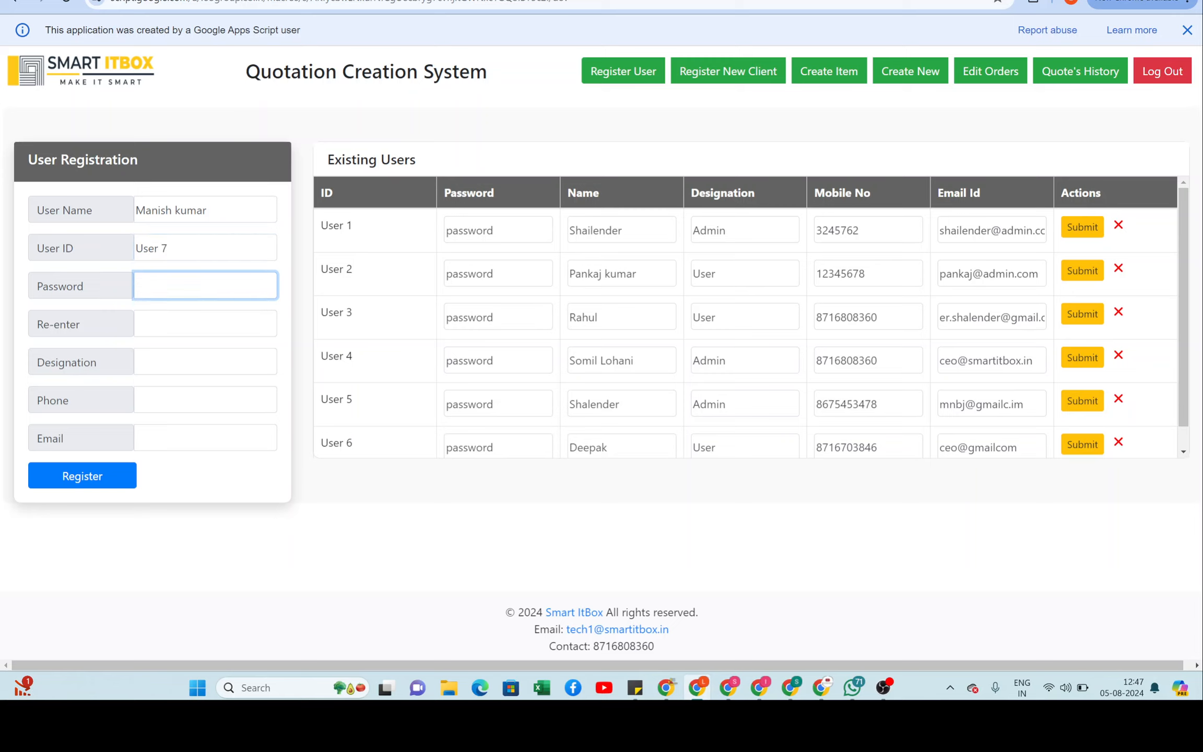
text(12345678)
key(Tab)
text(1234)
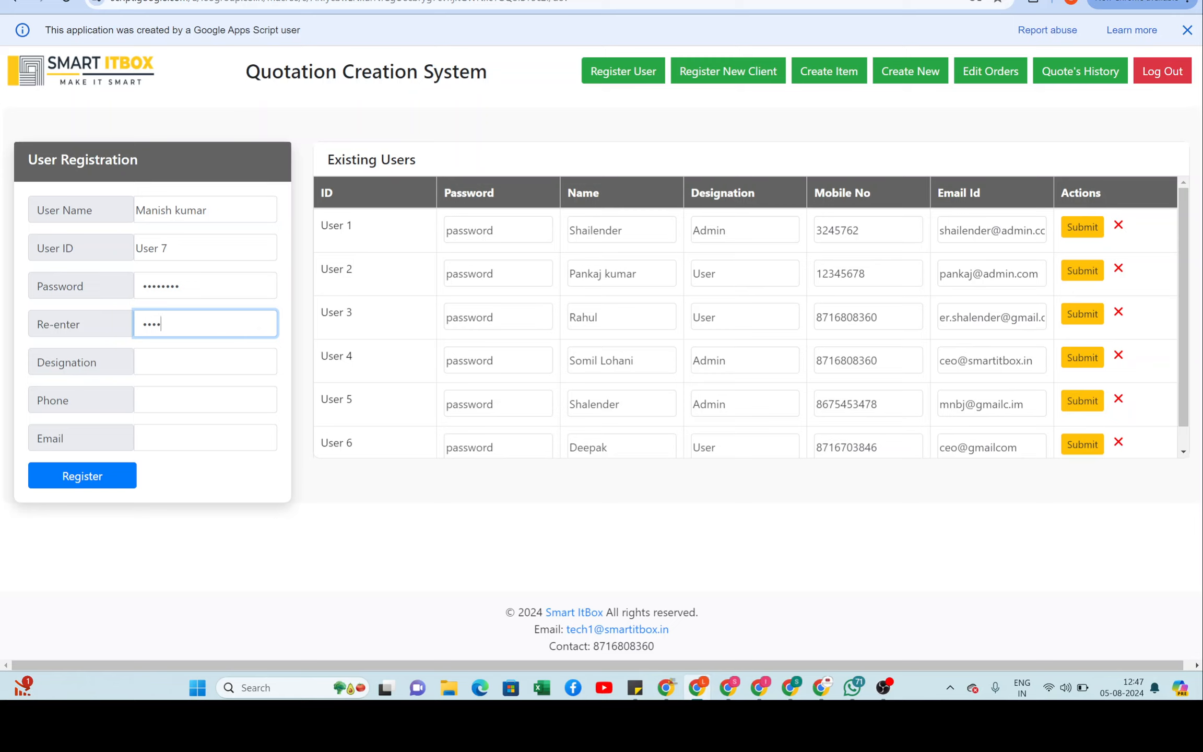
text(5678)
Step: Set designation 'User', fill in phone and email, and register the user
key(Tab)
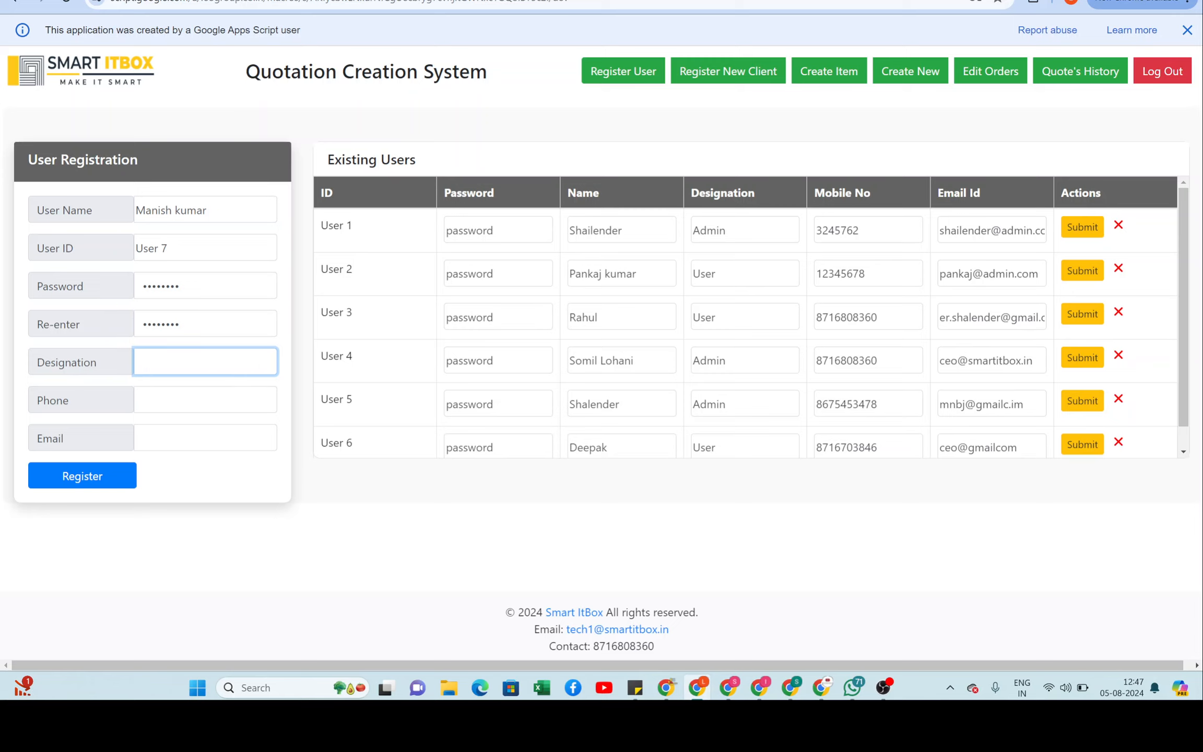
text(User)
key(Tab)
text(867873879)
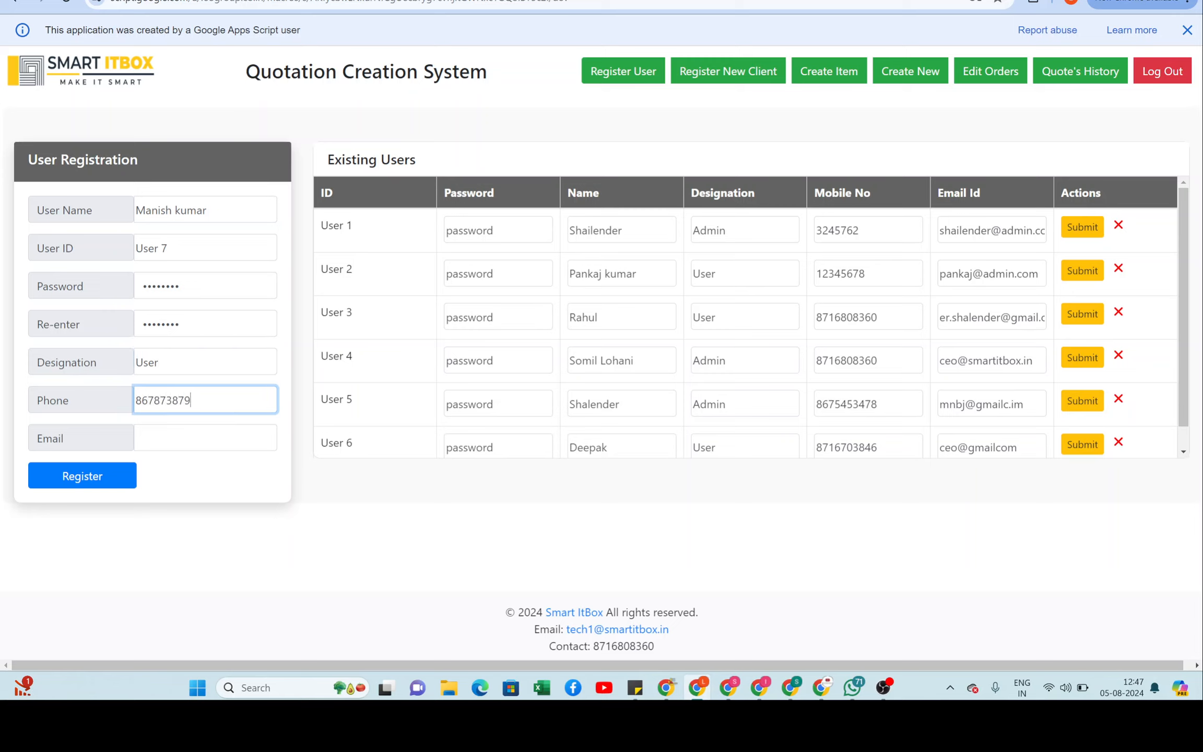
key(Tab)
text(jhhbjhbh)
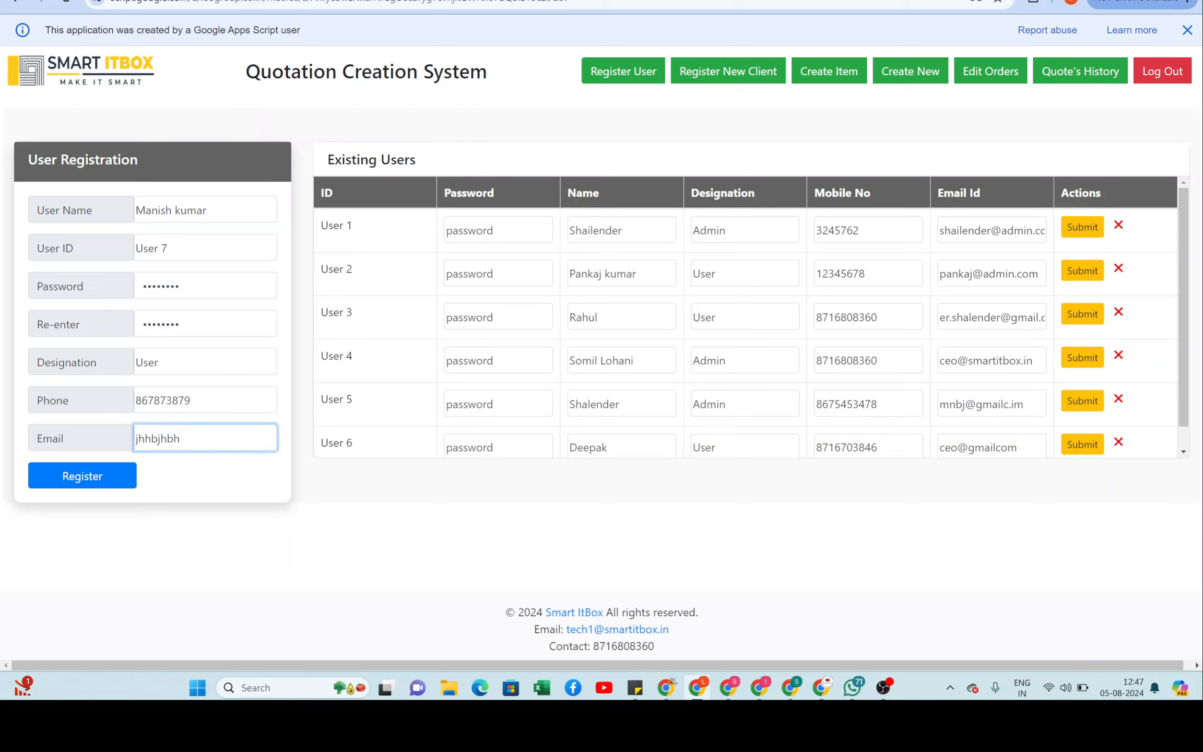
key(Tab)
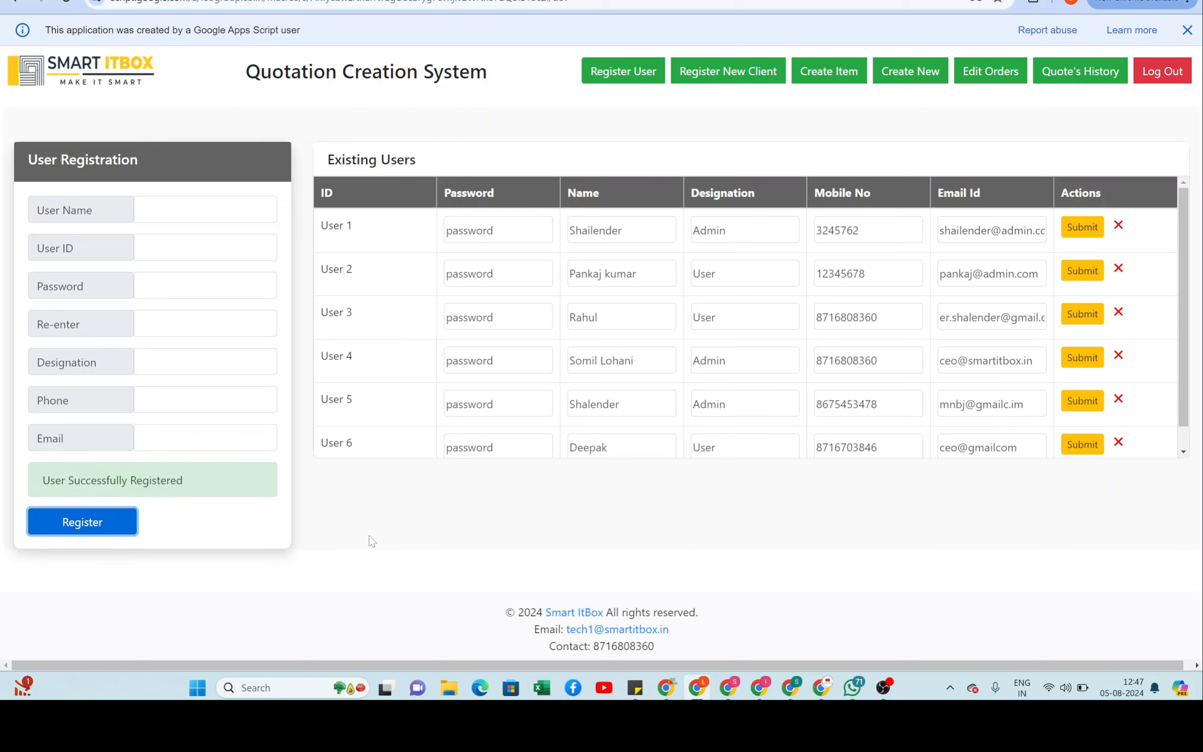
click(629, 73)
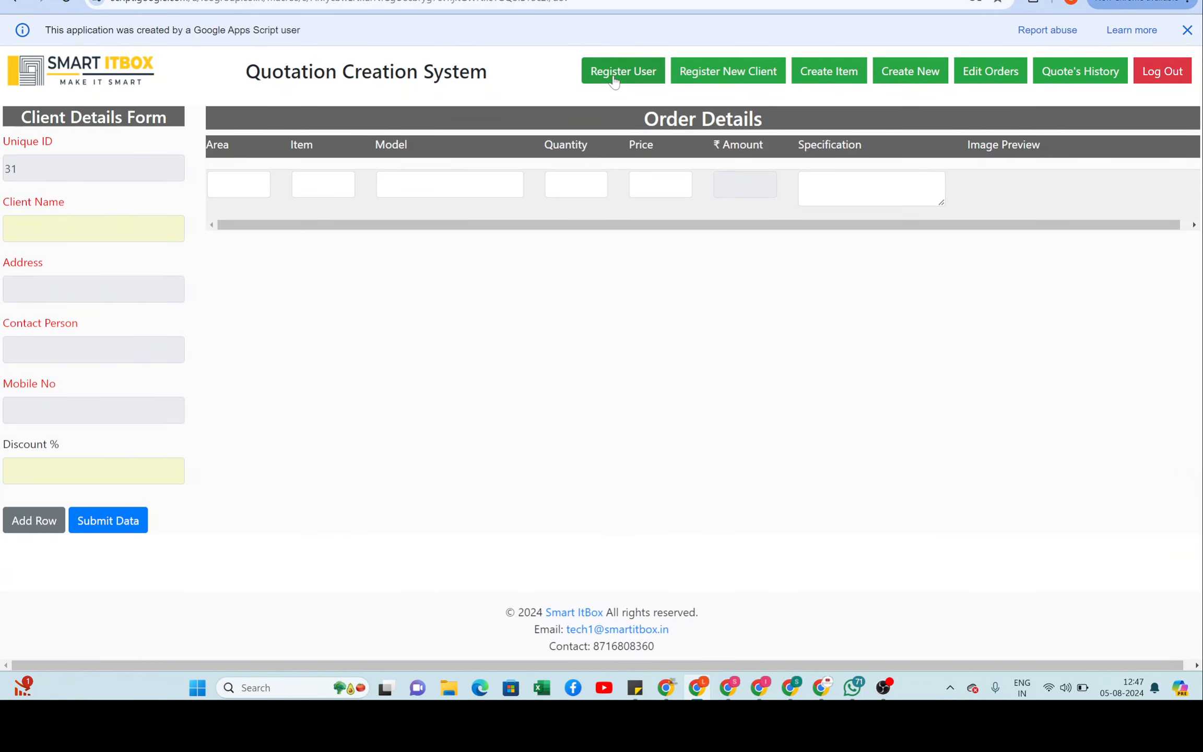
Step: Scroll the Existing Users table to confirm User 7, then go to client registration
click(615, 81)
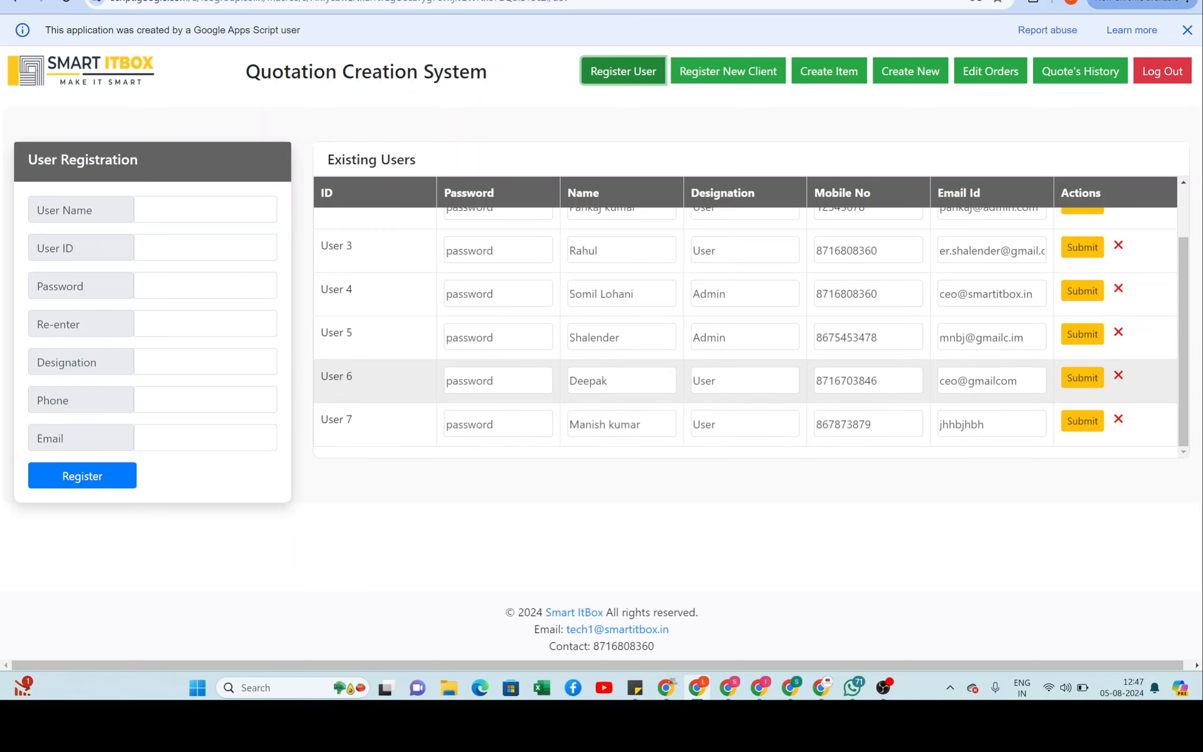
scroll(937, 376, up, 2)
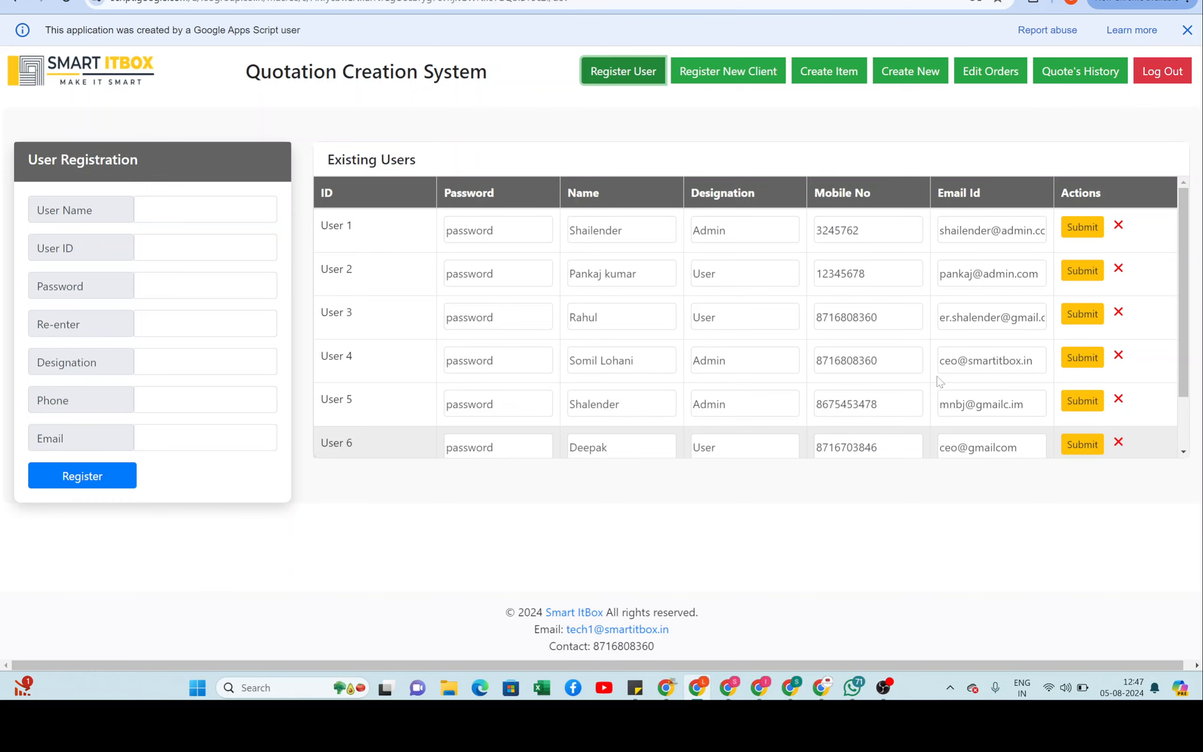
scroll(937, 376, down, 2)
scroll(937, 376, up, 2)
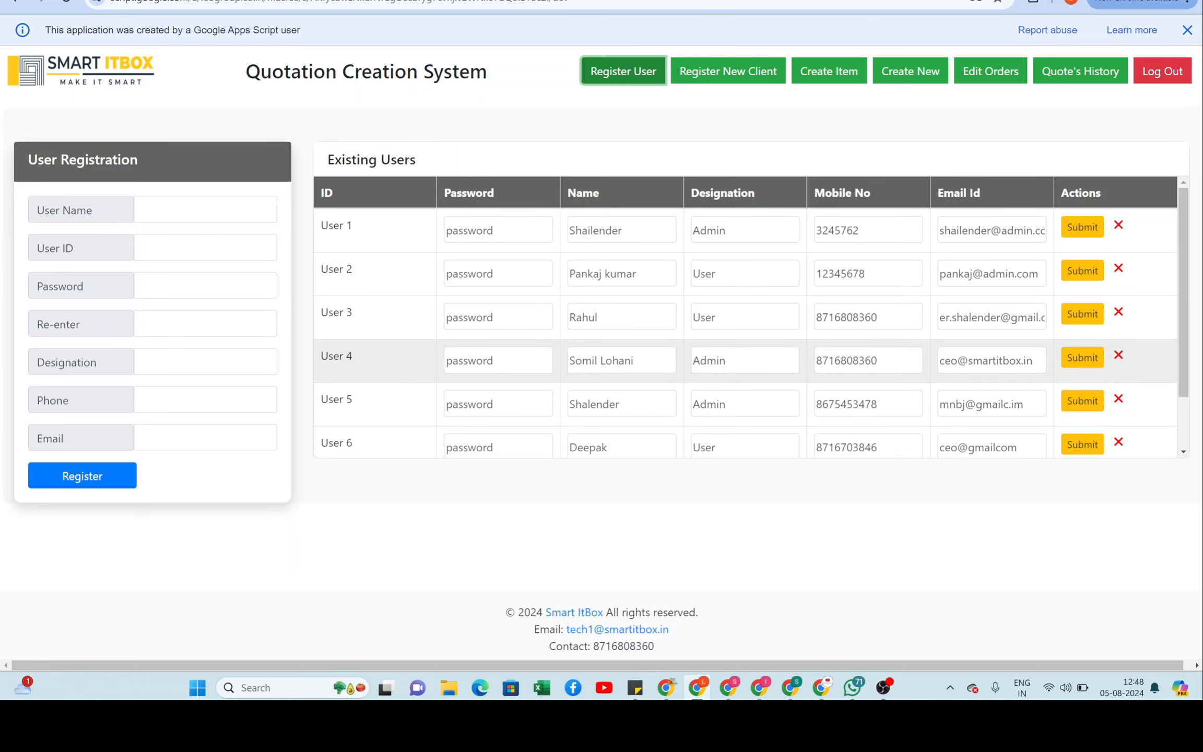
scroll(741, 301, down, 2)
scroll(741, 295, up, 3)
click(737, 79)
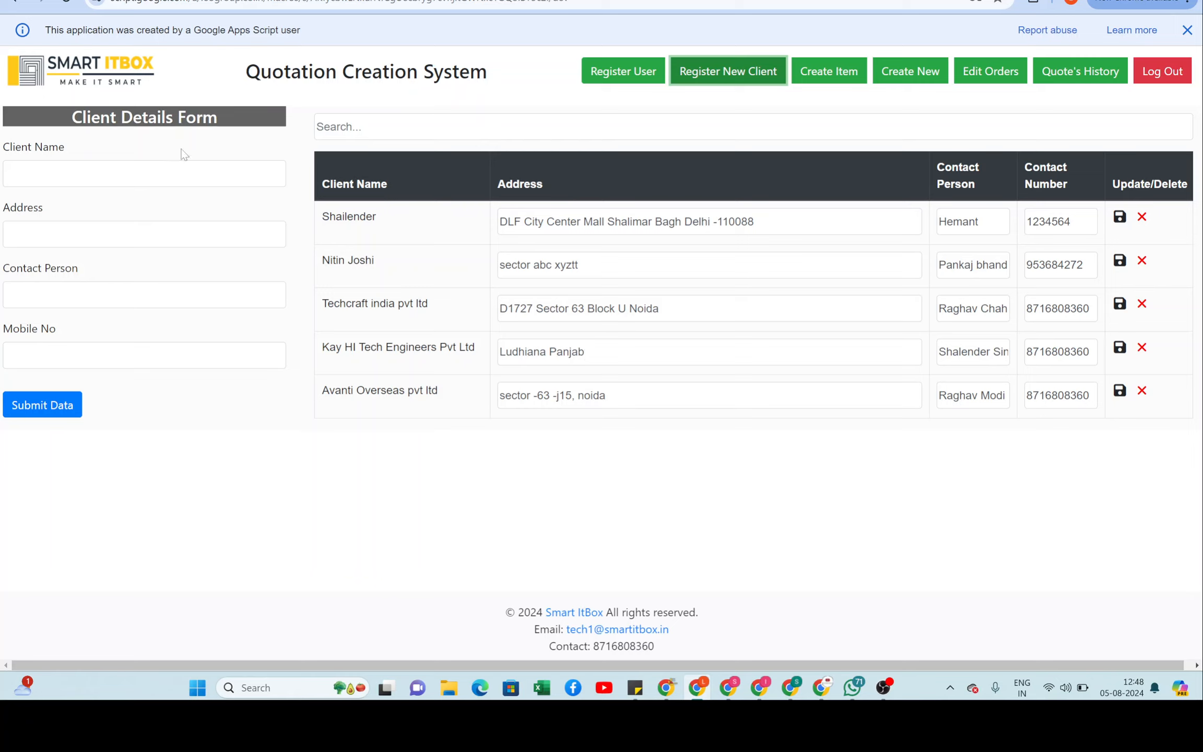
Step: Enter client name 'Leo Design & Packaging pvt ltd' and address 'Himachal pradesh'
click(183, 174)
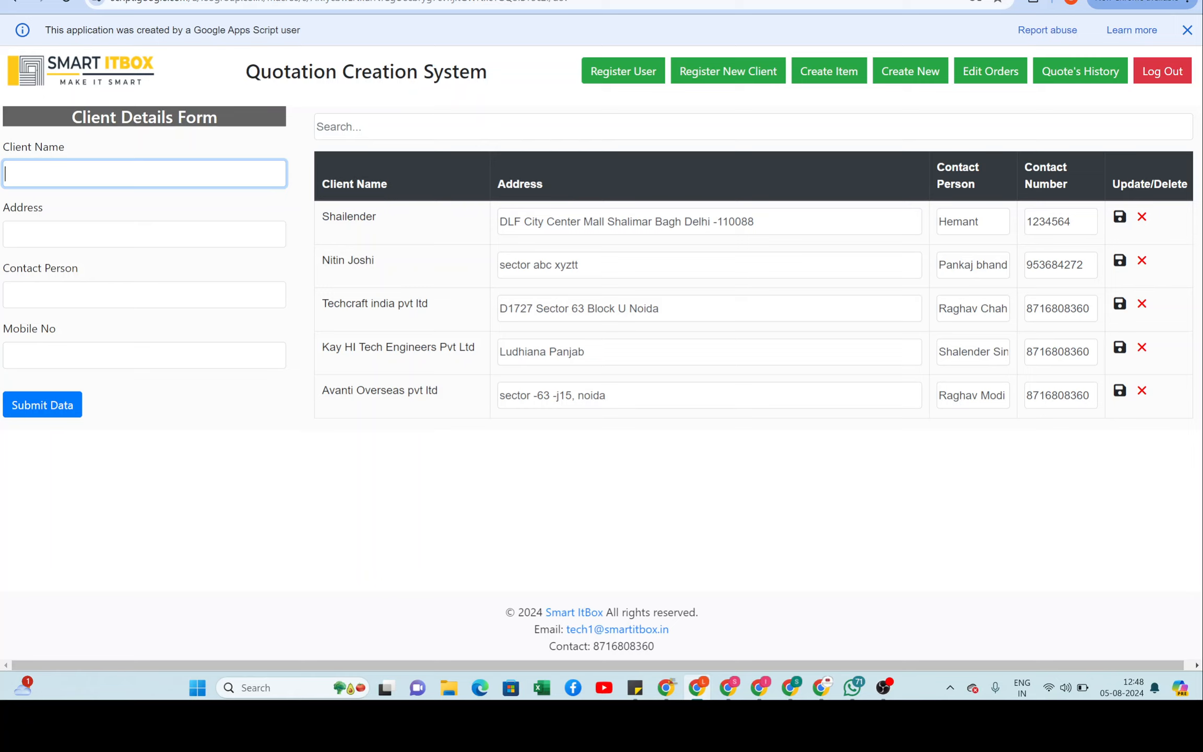
text(Leo Design & Packaging pvt ltd)
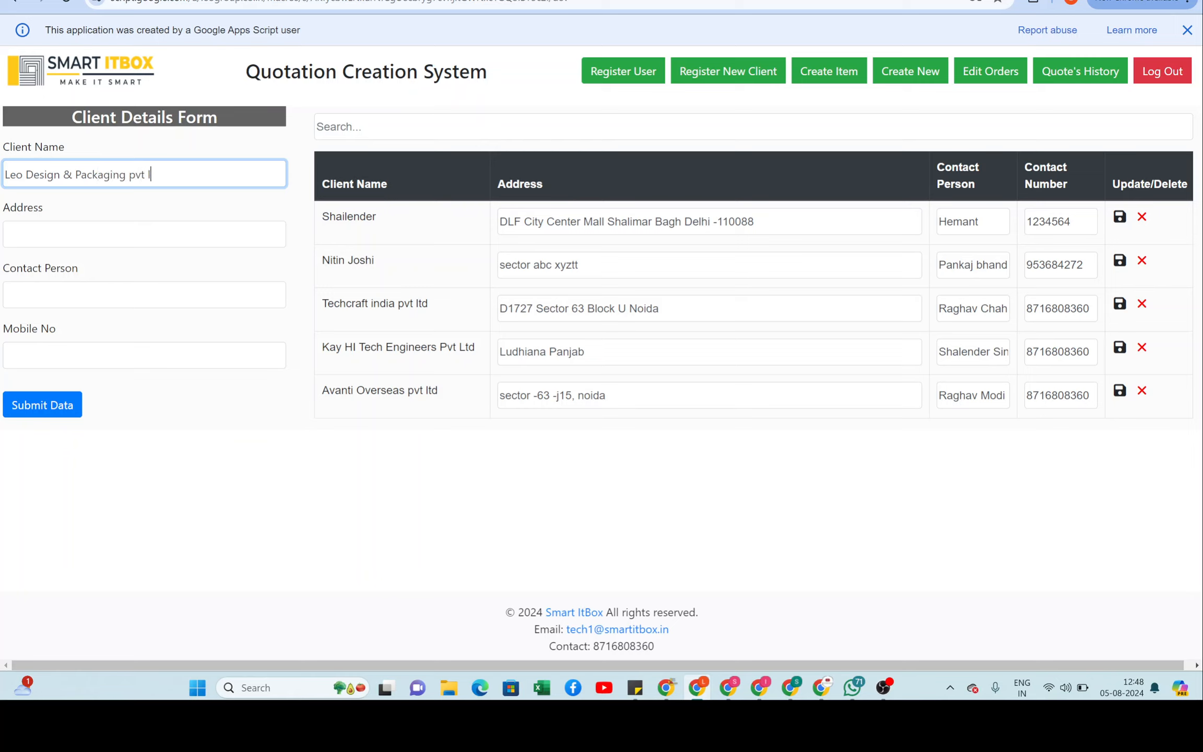
key(Tab)
text(Himah)
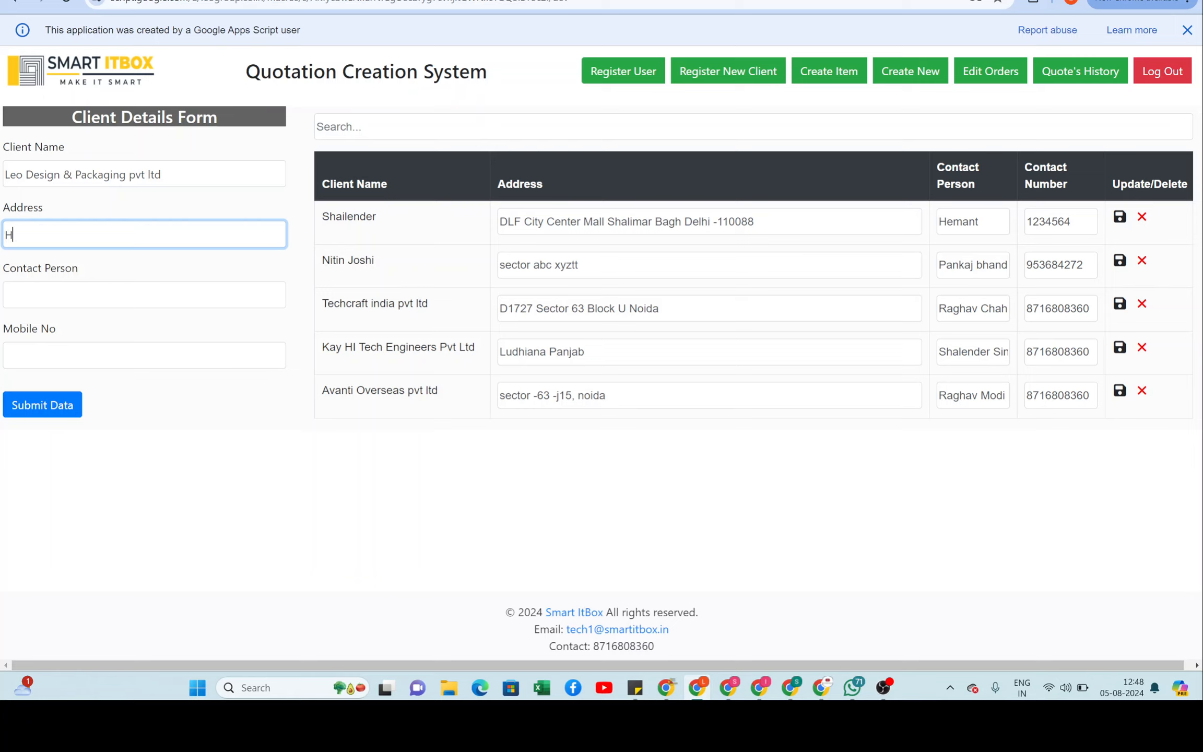
key(BackSpace)
text(chal pradesjh)
key(Tab)
key(shift+Tab)
key(Right)
key(BackSpace)
key(BackSpace)
text(h)
key(Tab)
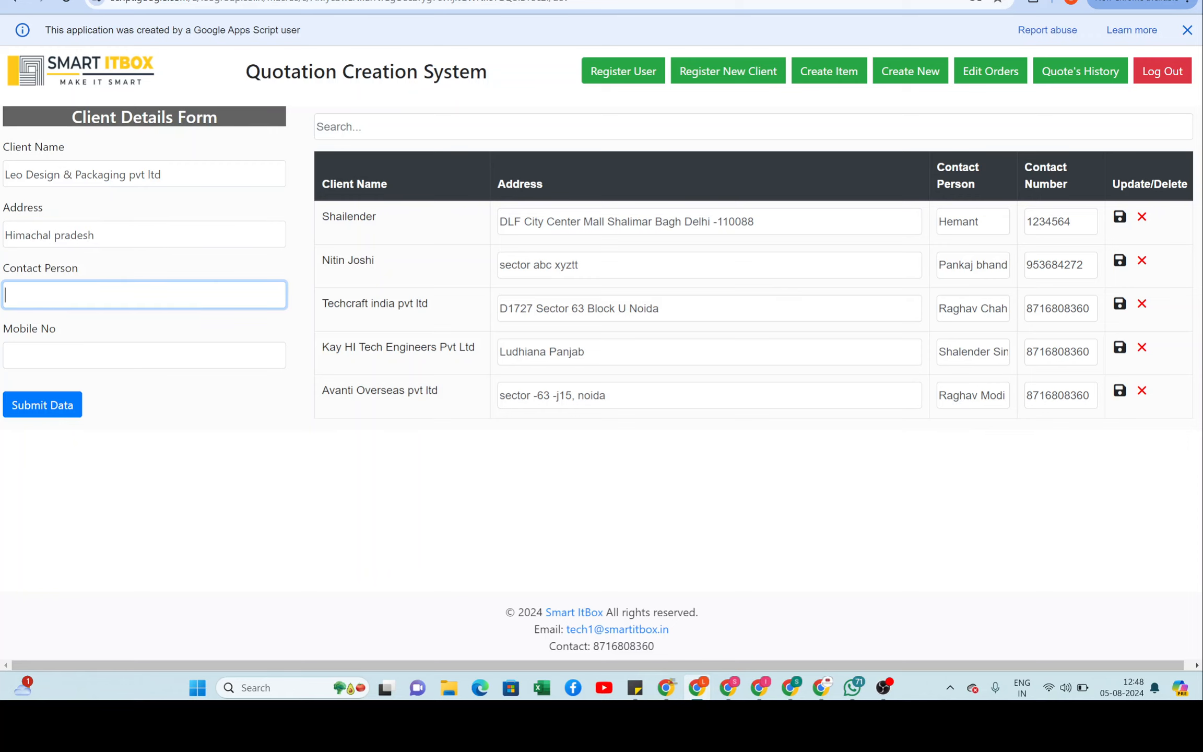
Step: Add the contact person's name and mobile number, then submit the new client
key(Tab)
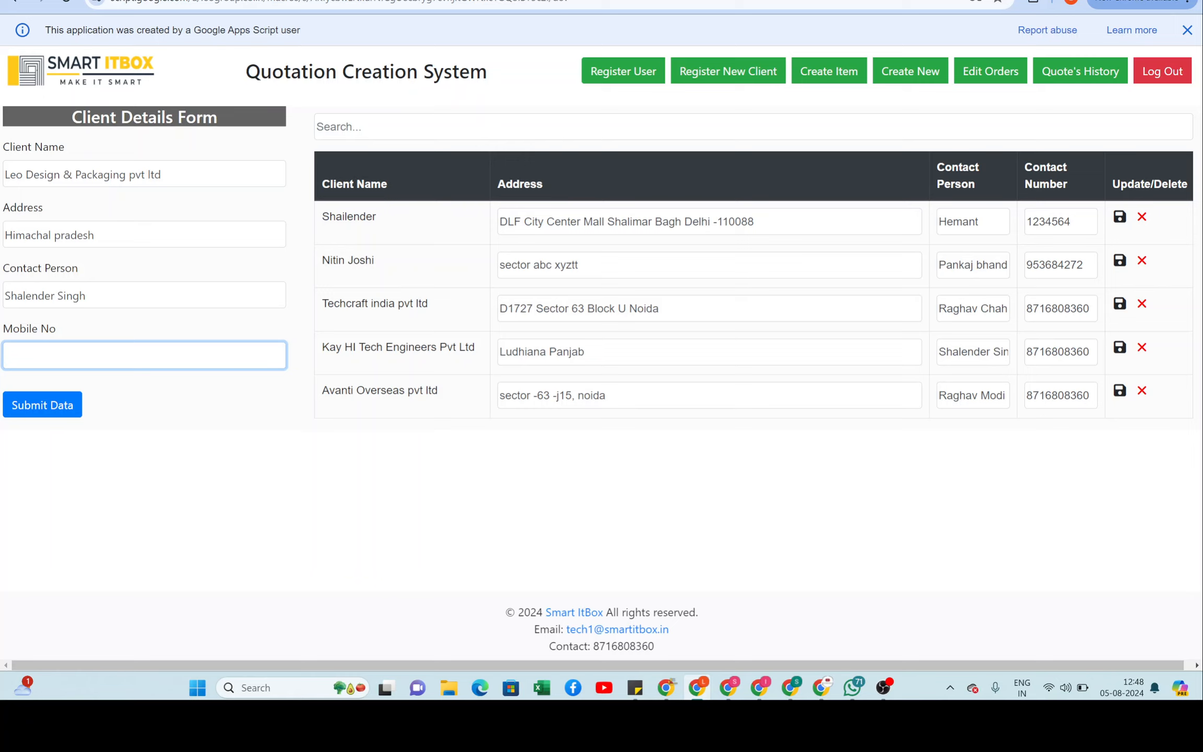
click(41, 415)
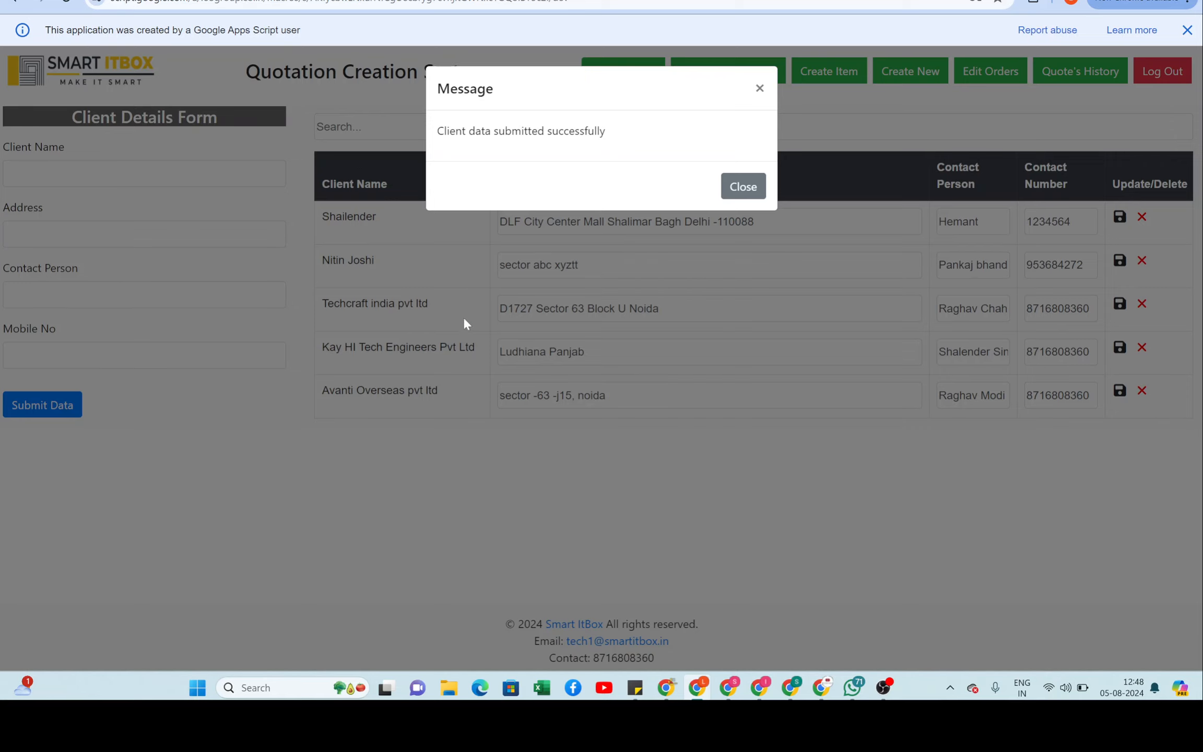
click(742, 185)
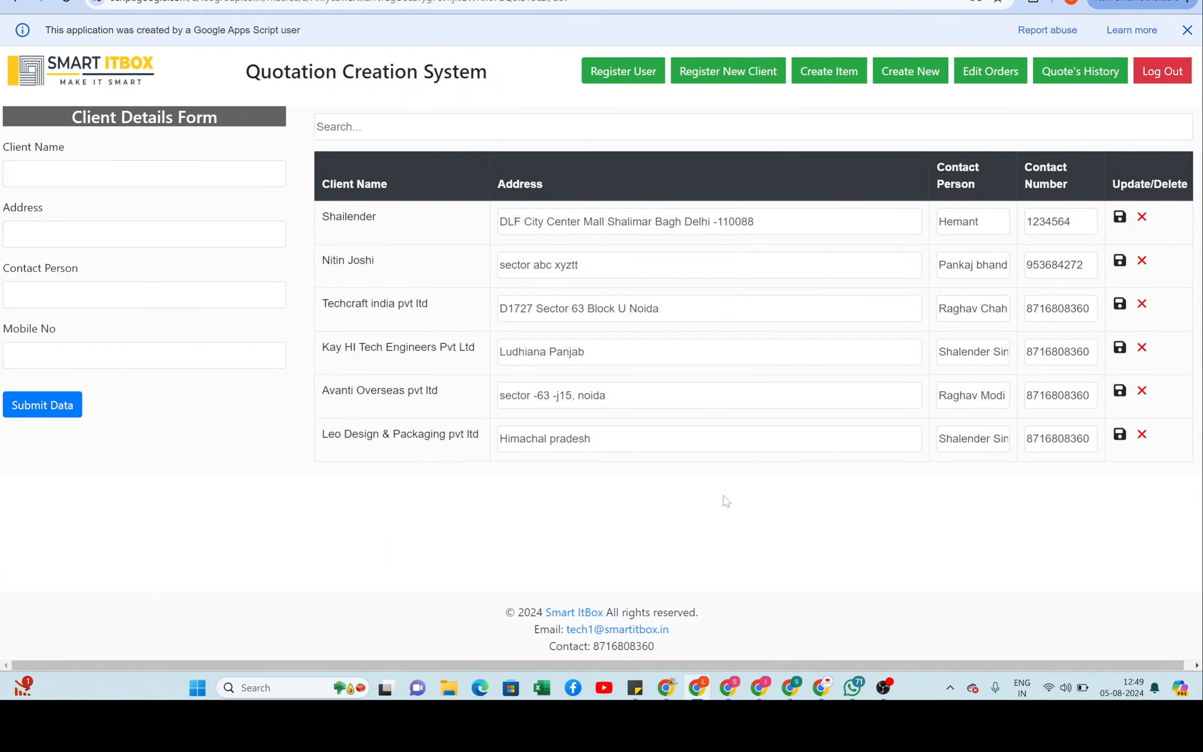
Step: Change the Leo Design address to 'nalagarh,Himachal pradesh' and save it
click(592, 438)
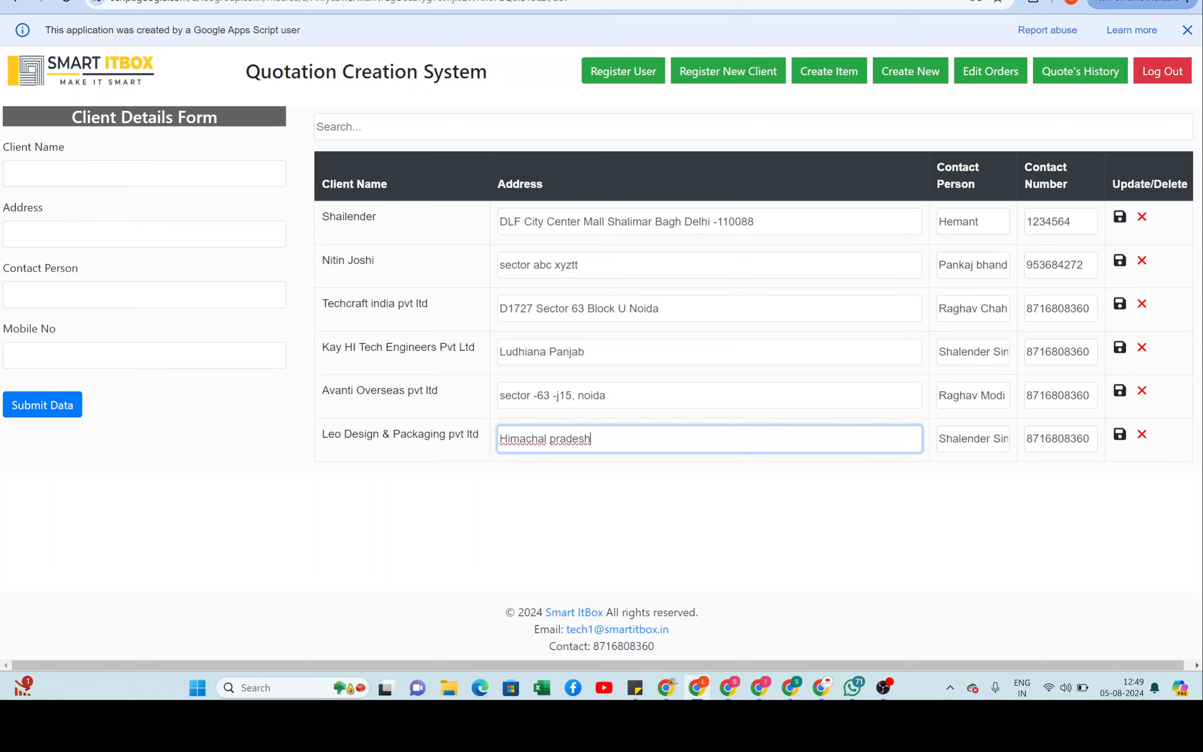
key(BackSpace)
key(Home)
text(nalagarh)
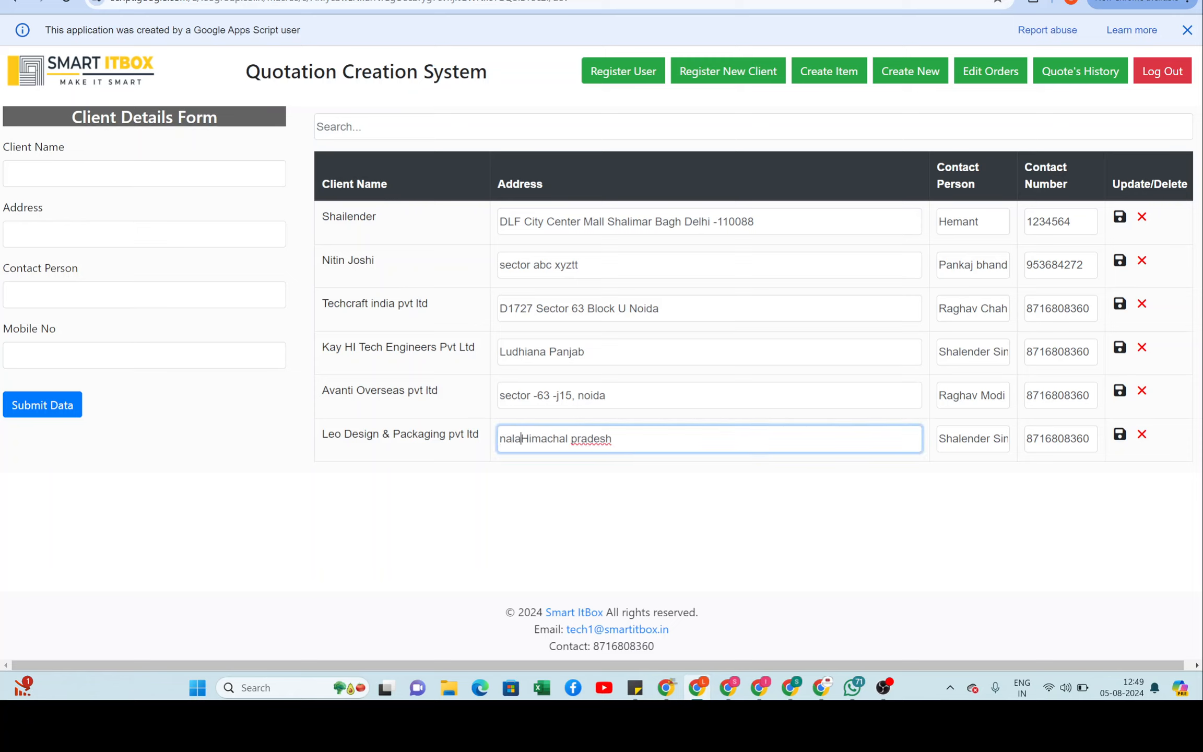
text(.)
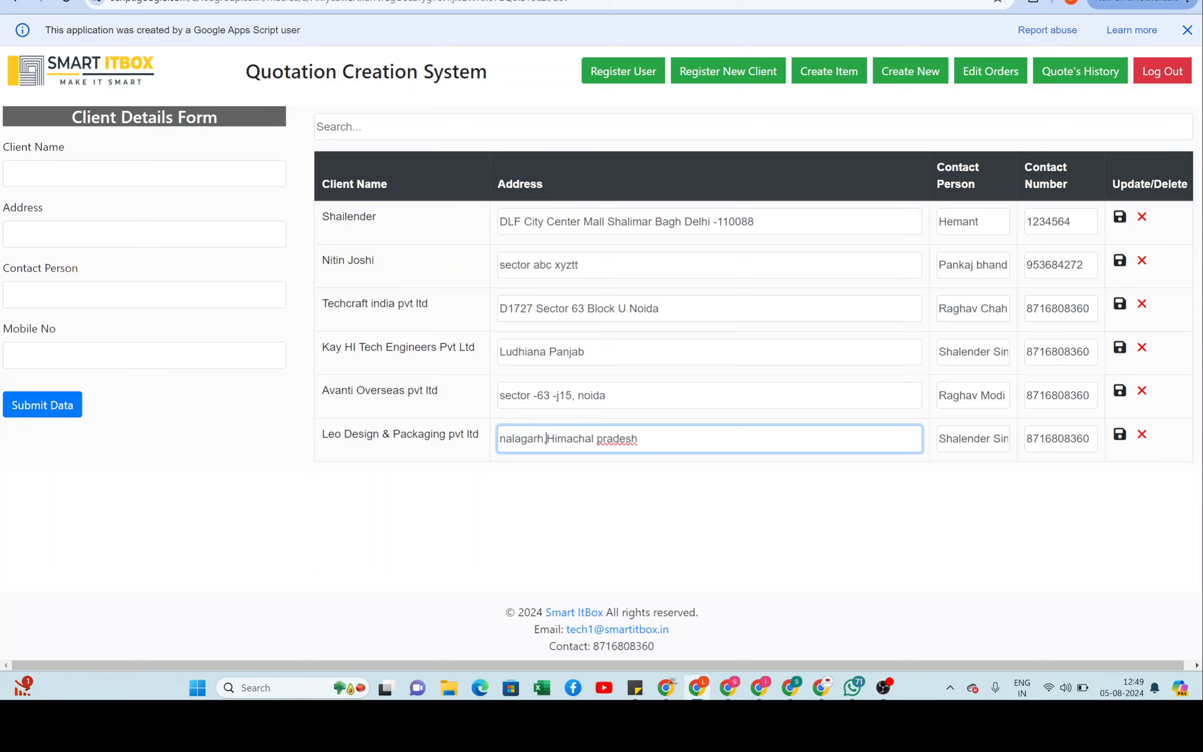
click(1118, 437)
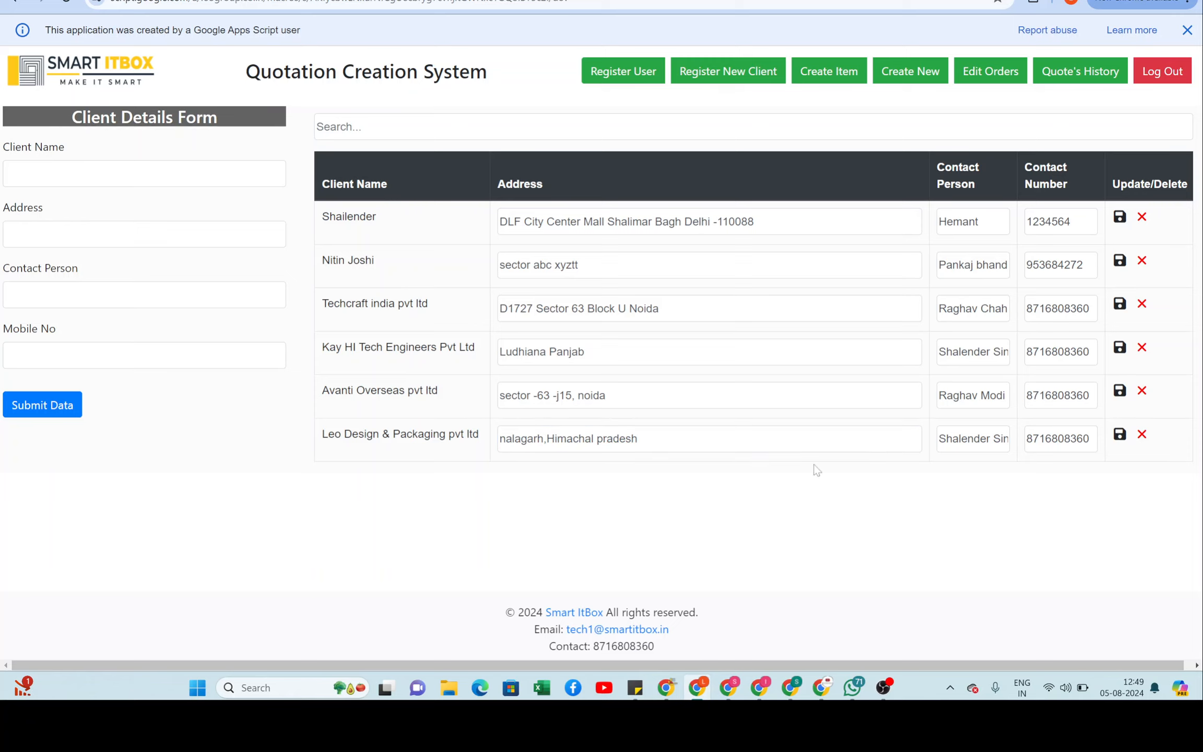
click(718, 93)
Step: Delete the top client record from the list
click(1142, 217)
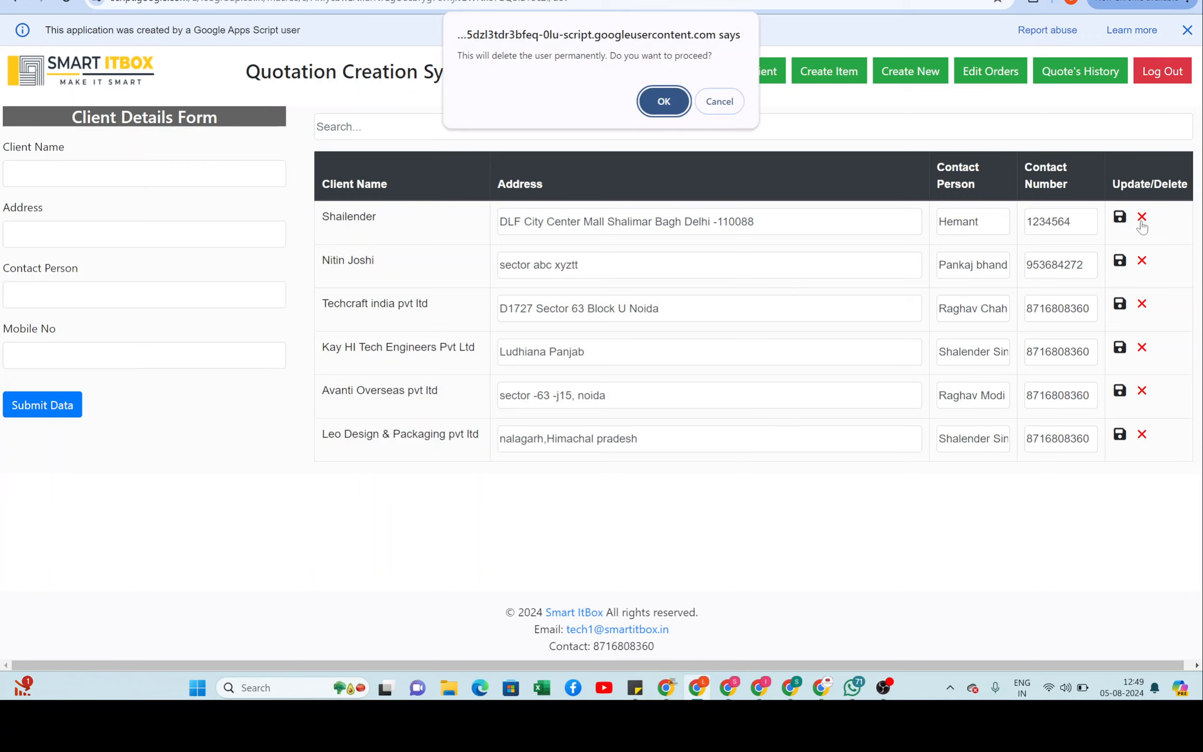
click(663, 103)
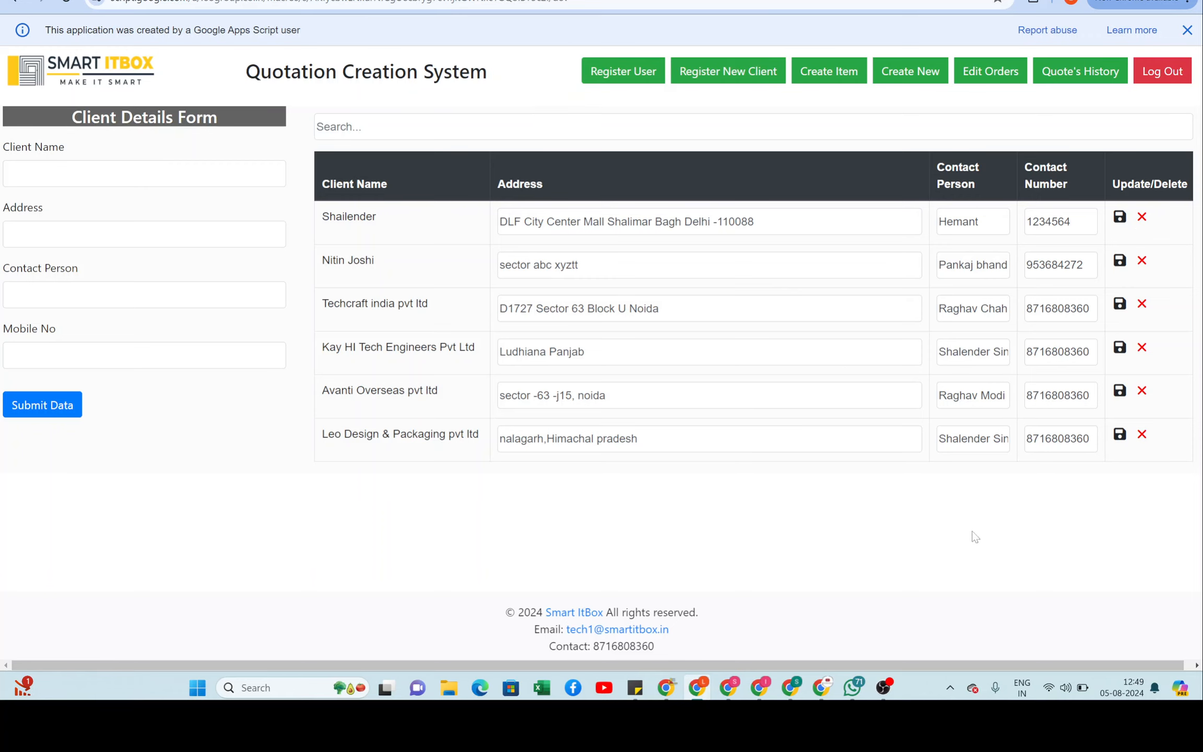
click(724, 81)
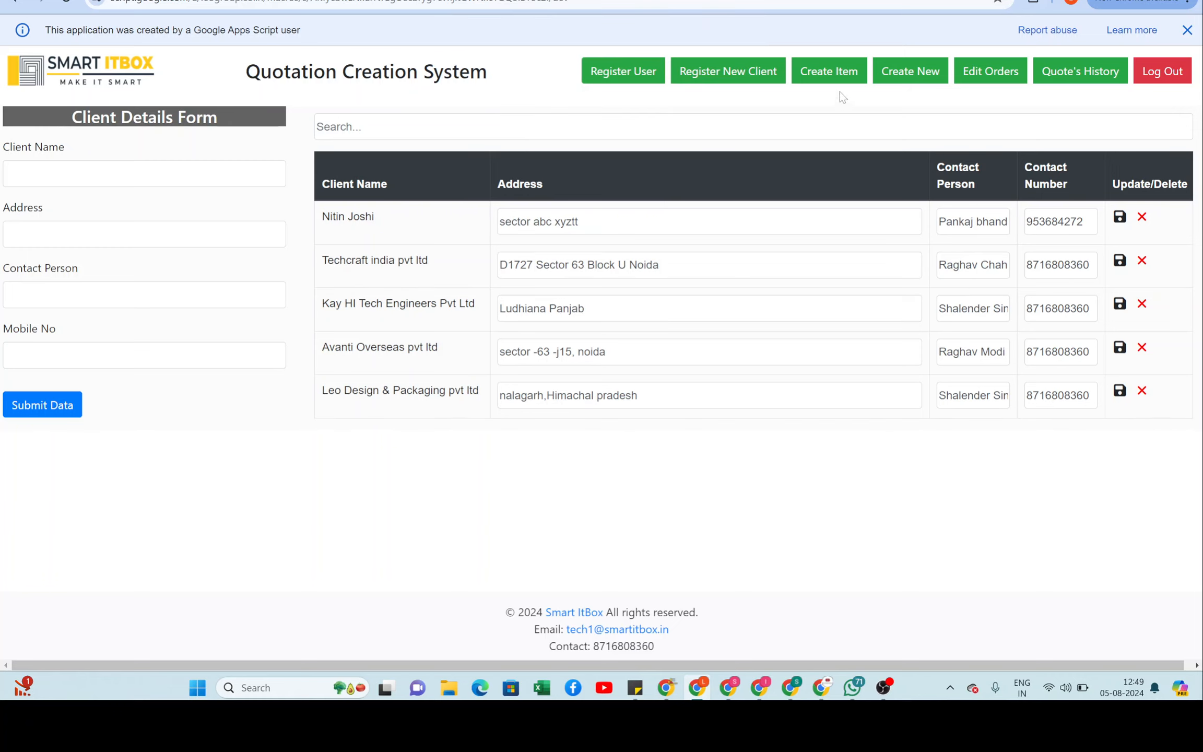
Step: Create a new item with category 'Chair' and name 'Leather Finish Chair'
click(835, 78)
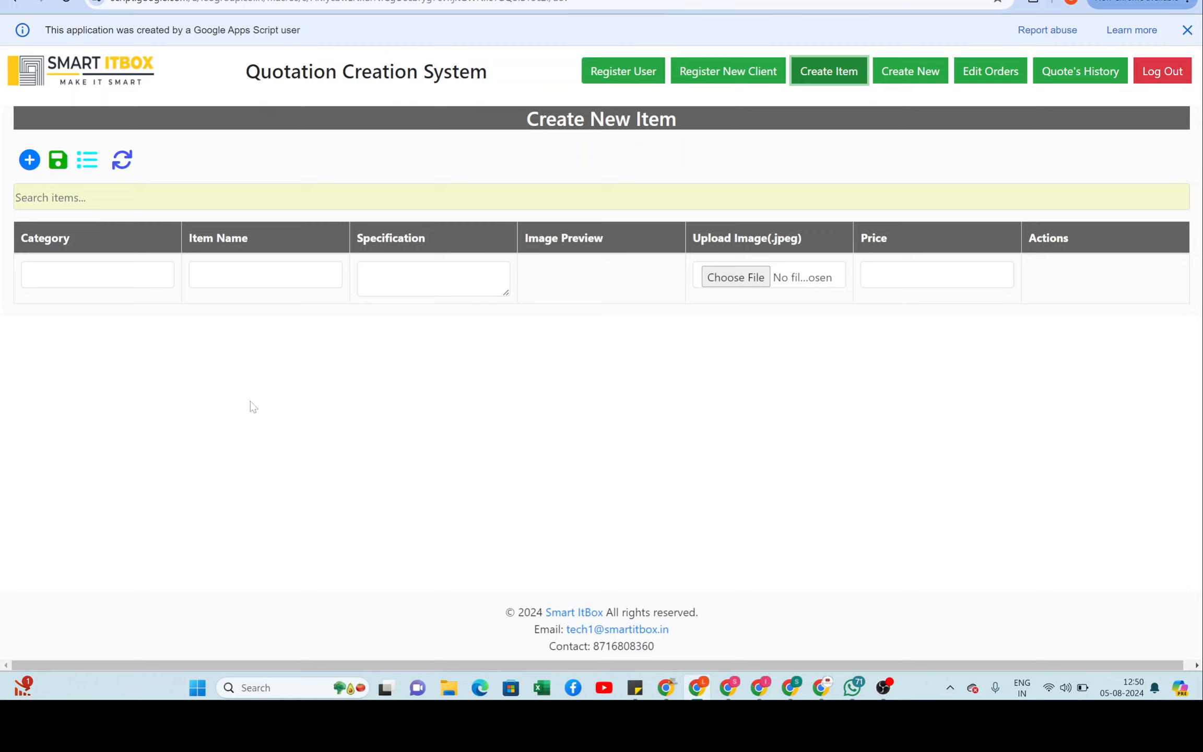
click(107, 275)
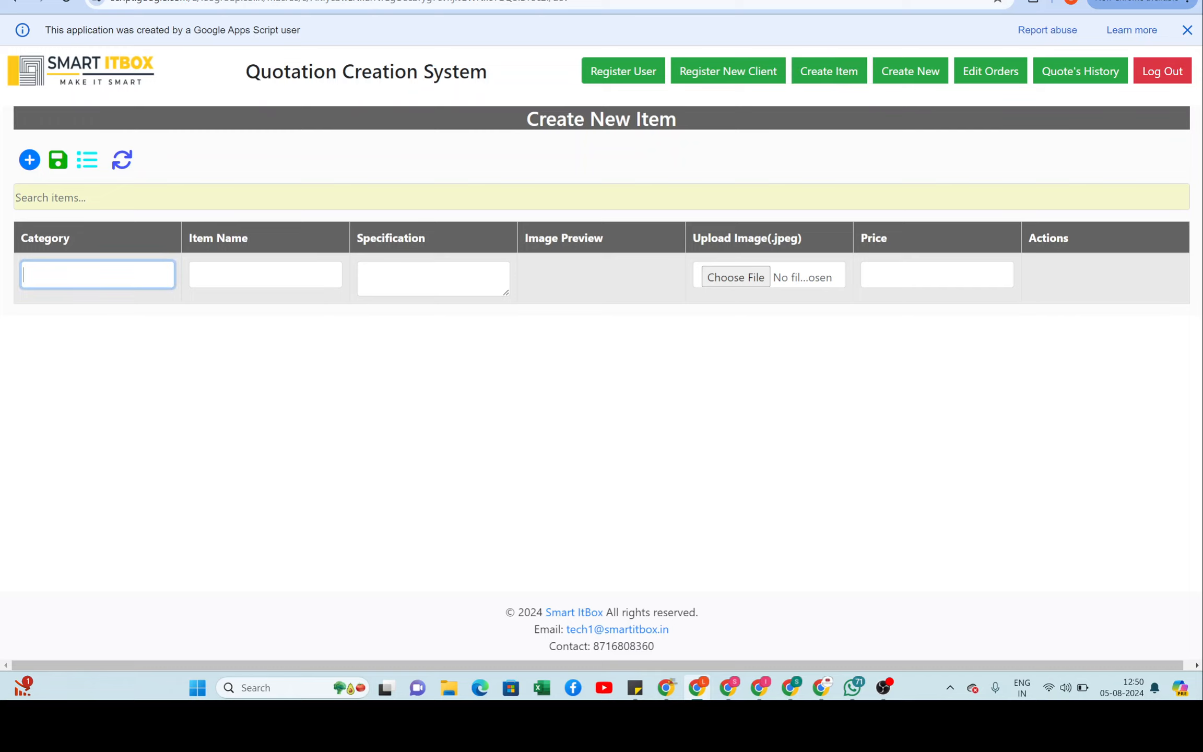
text(Chair)
key(Tab)
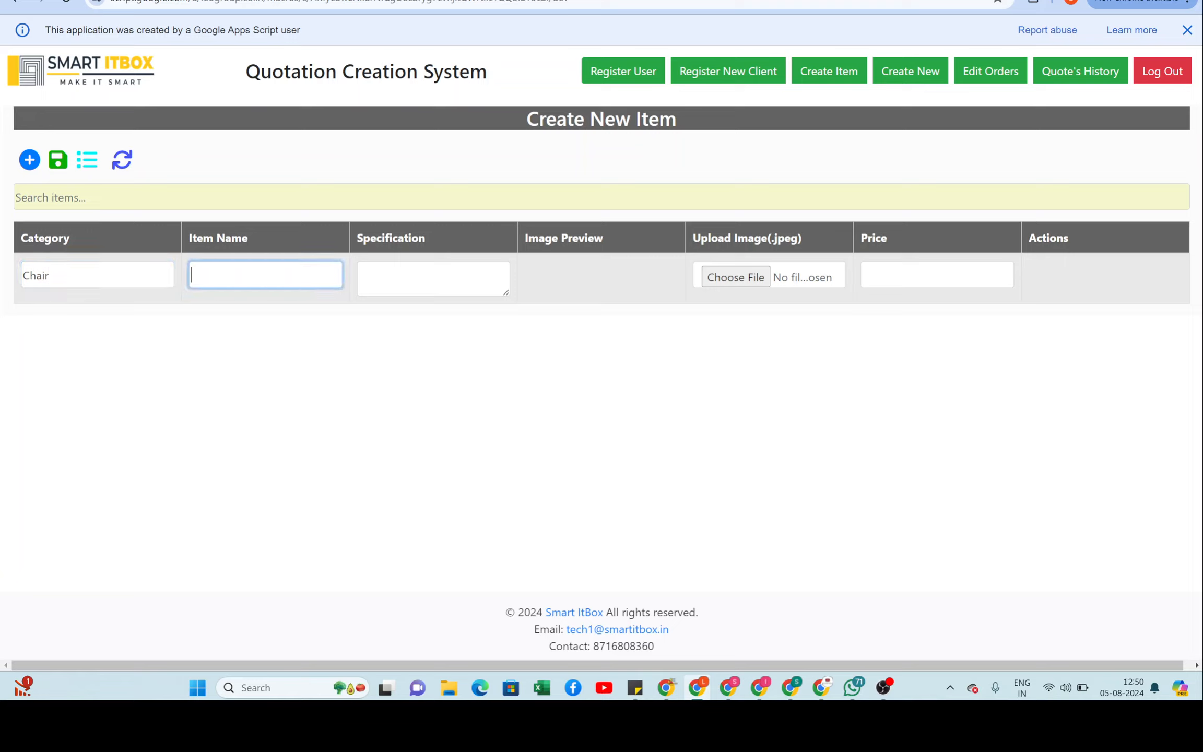
text(Leather Finish Chair)
Step: Enter the three-line specification Leather / Chrome / wooden for the item
click(366, 274)
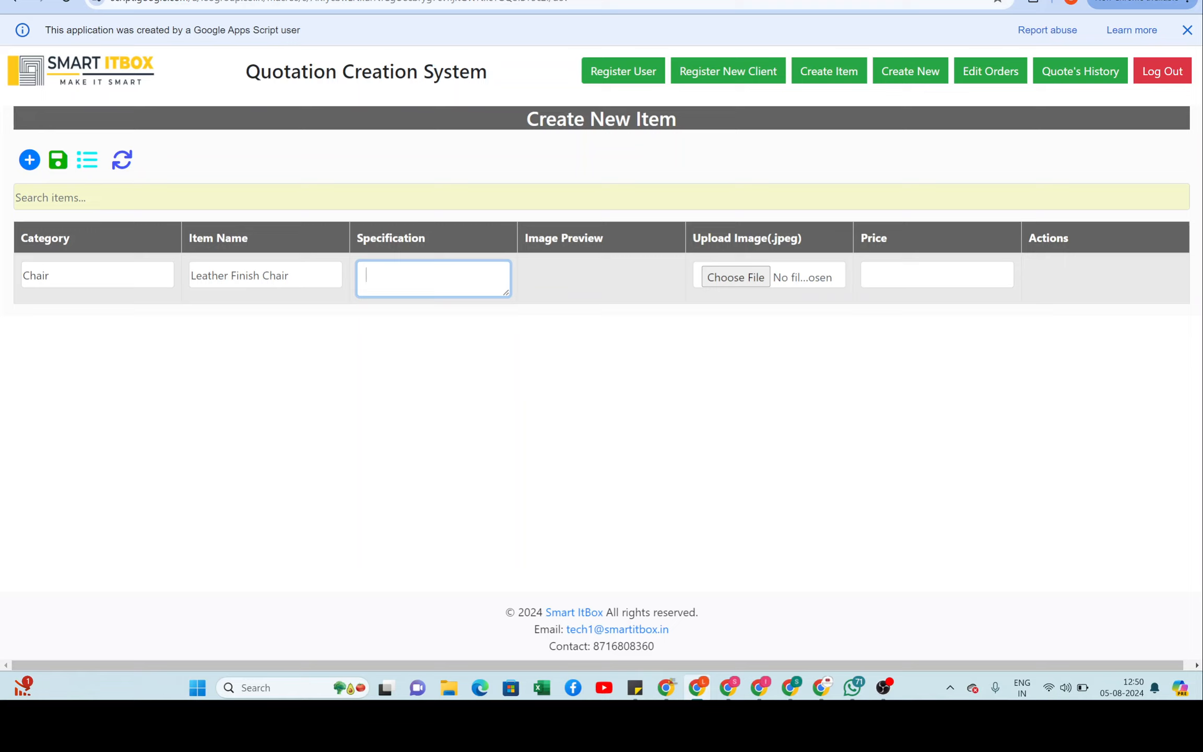
text(Leather)
key(Return)
text(Chrome)
key(Return)
text(wooden)
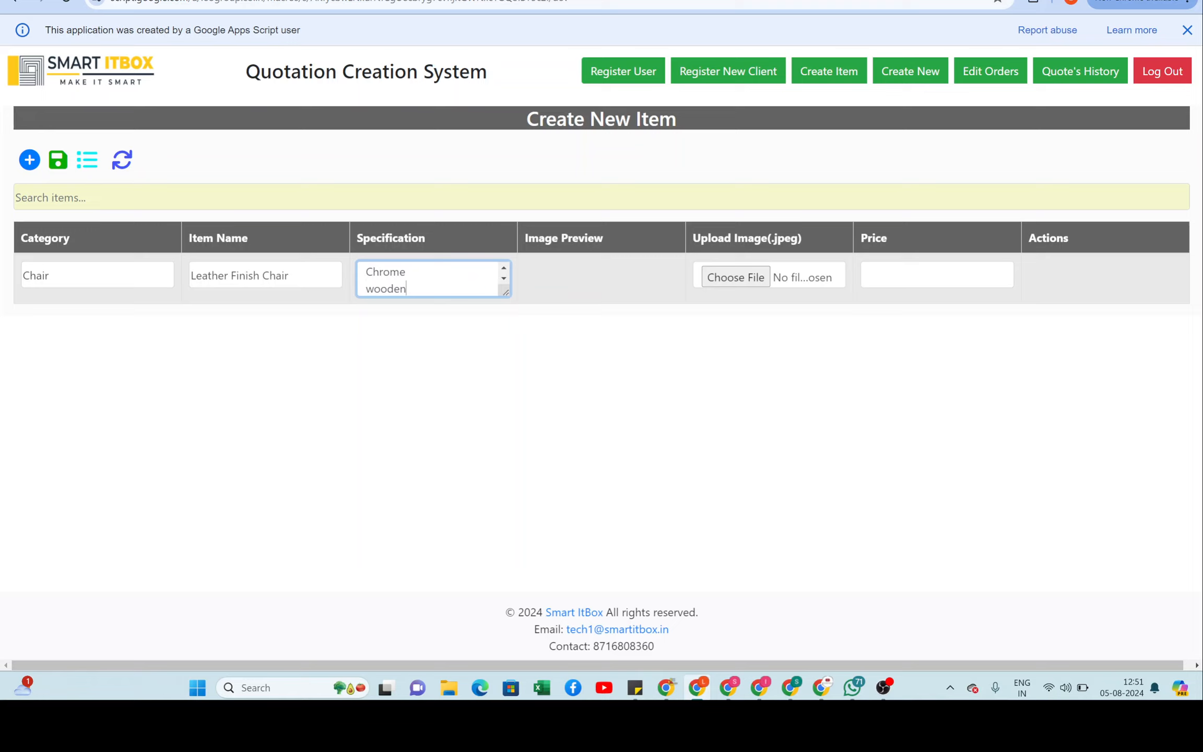
key(Return)
key(BackSpace)
key(Up)
key(Up)
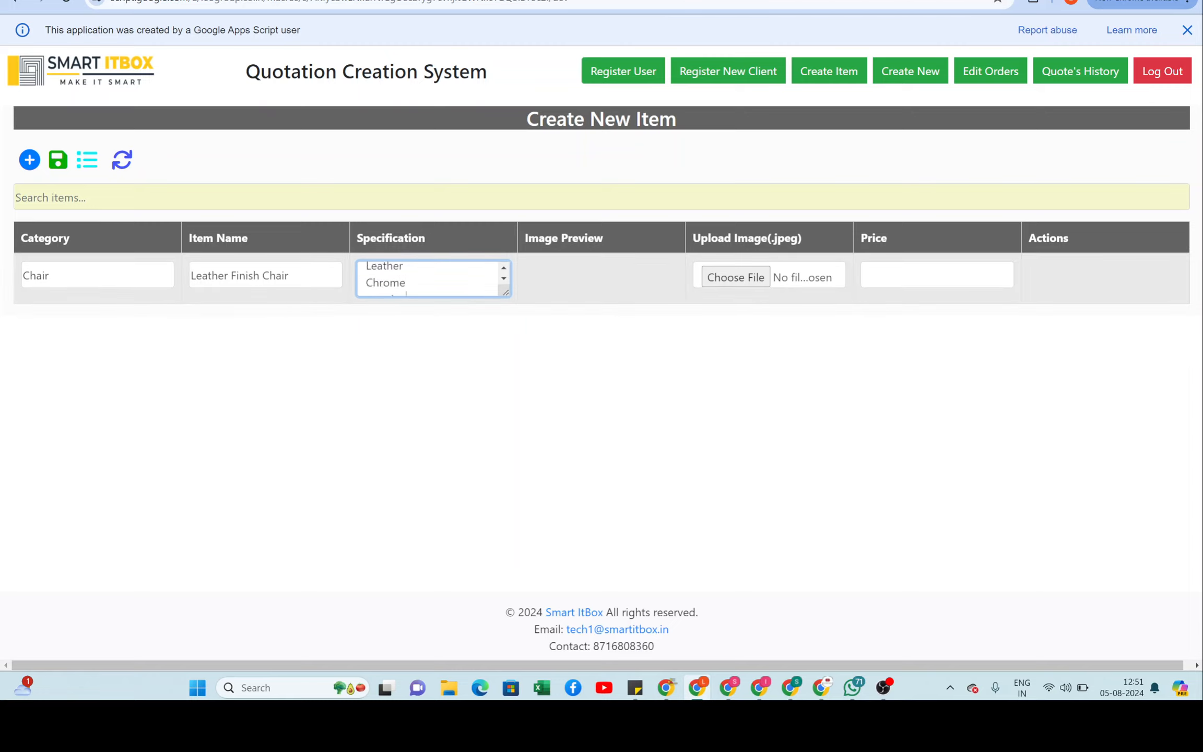
key(Down)
key(Down)
Step: Attach the vijaydivas.jpg image to the Leather Finish Chair row
click(720, 280)
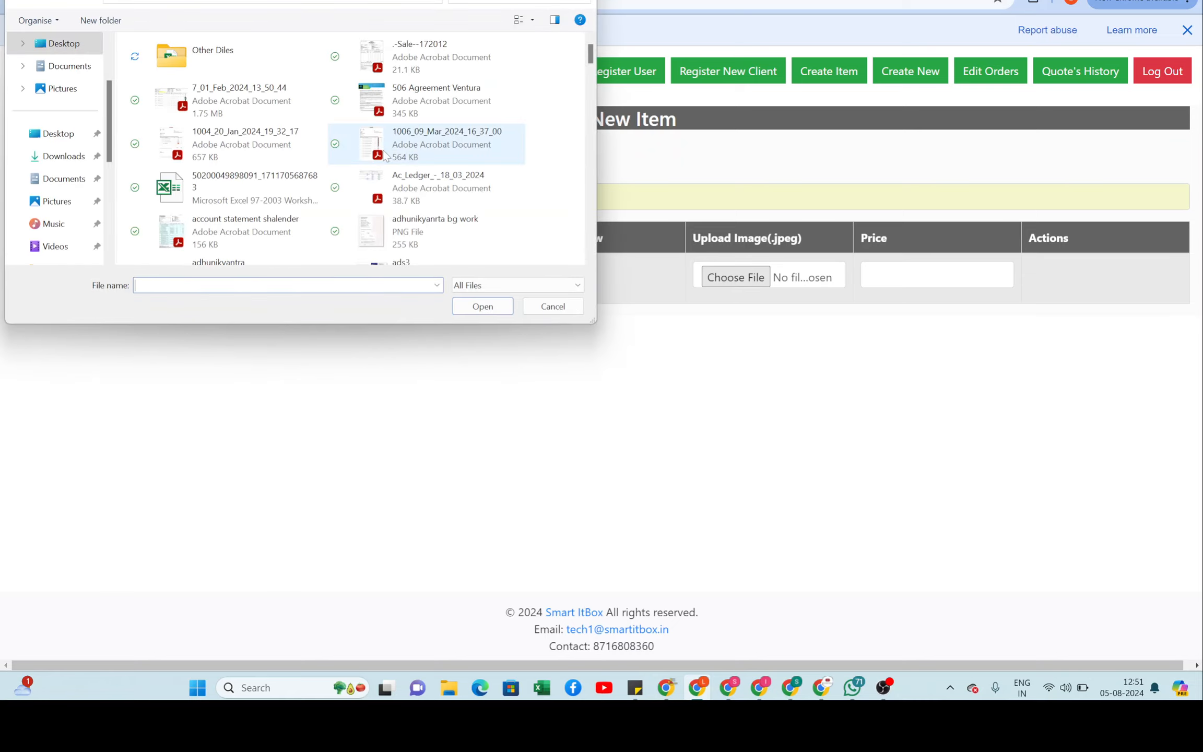
scroll(275, 169, down, 3)
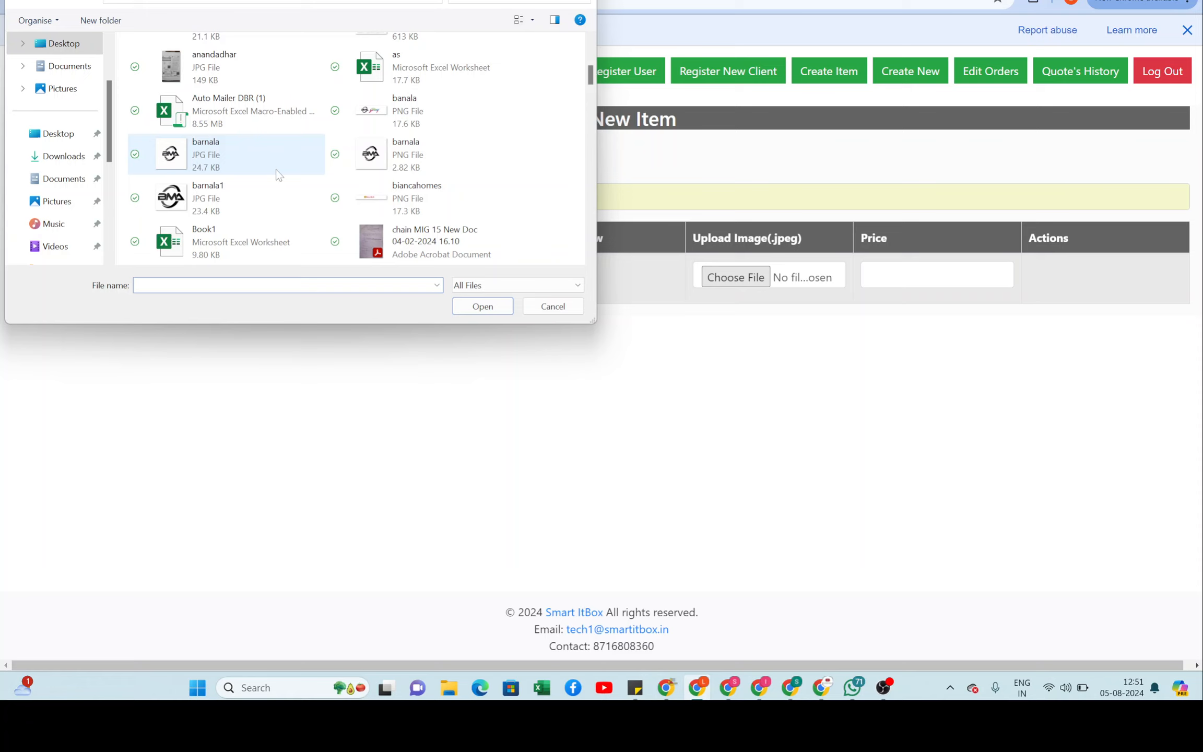
scroll(292, 180, down, 5)
scroll(293, 189, down, 12)
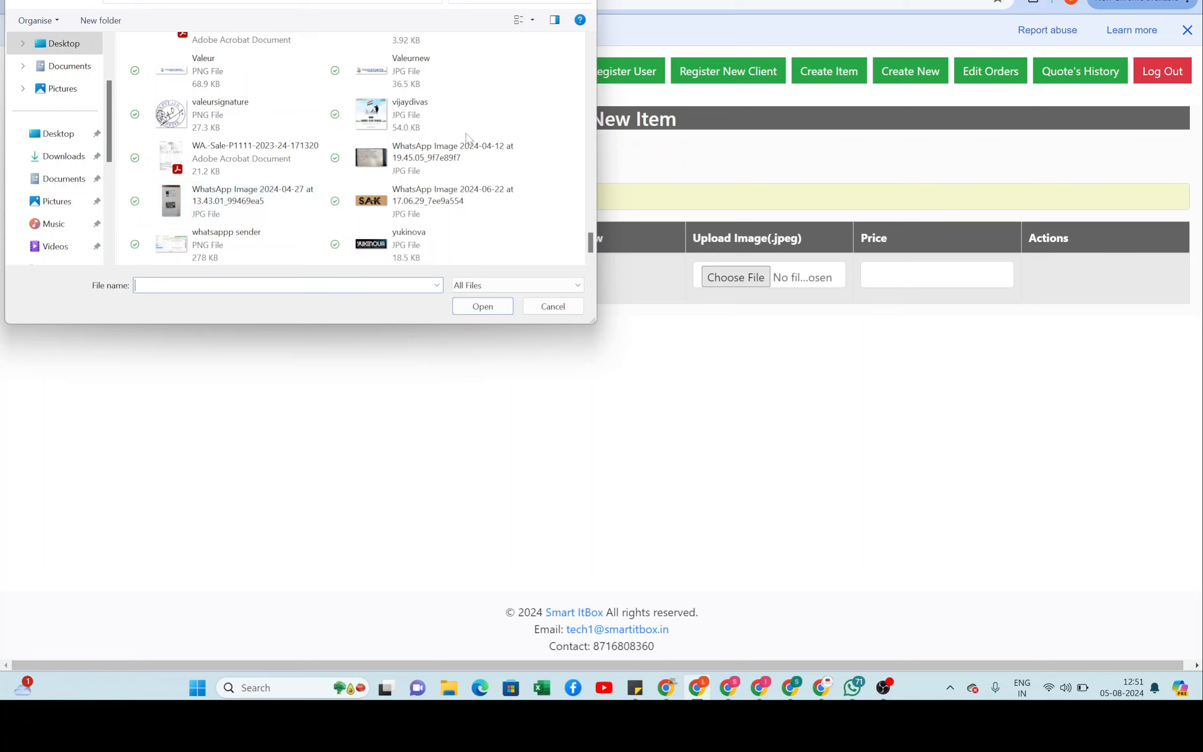
click(418, 121)
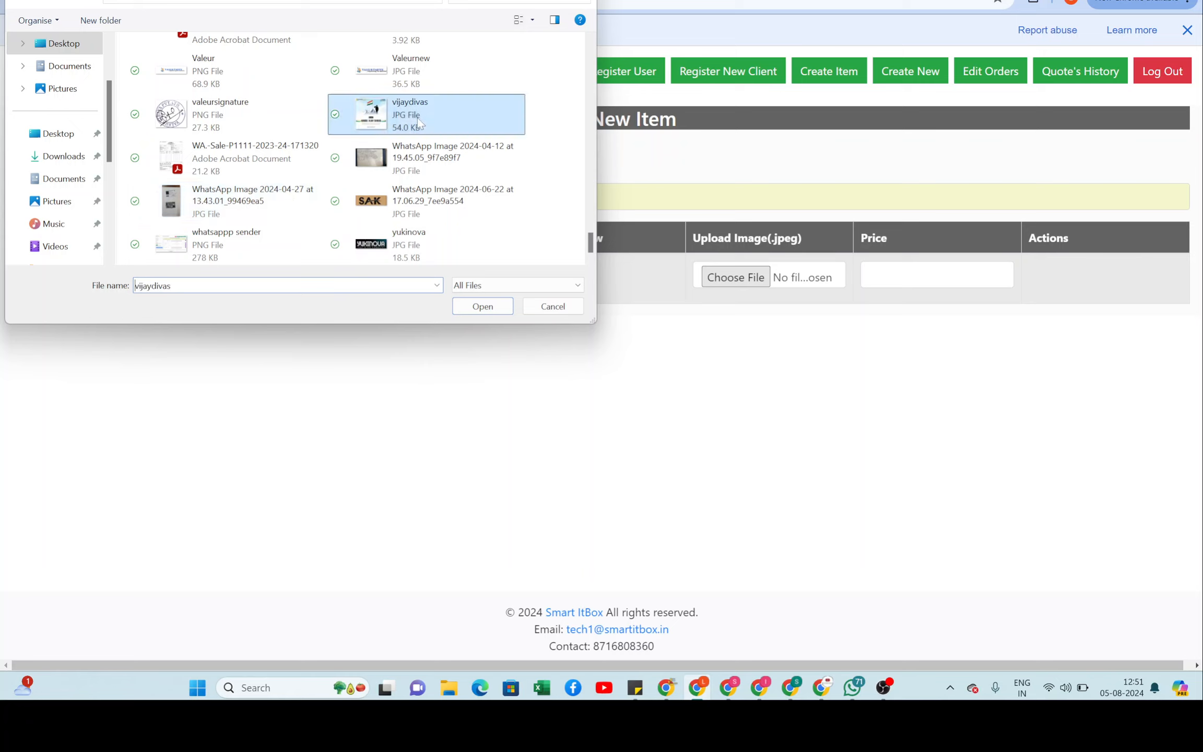
click(483, 306)
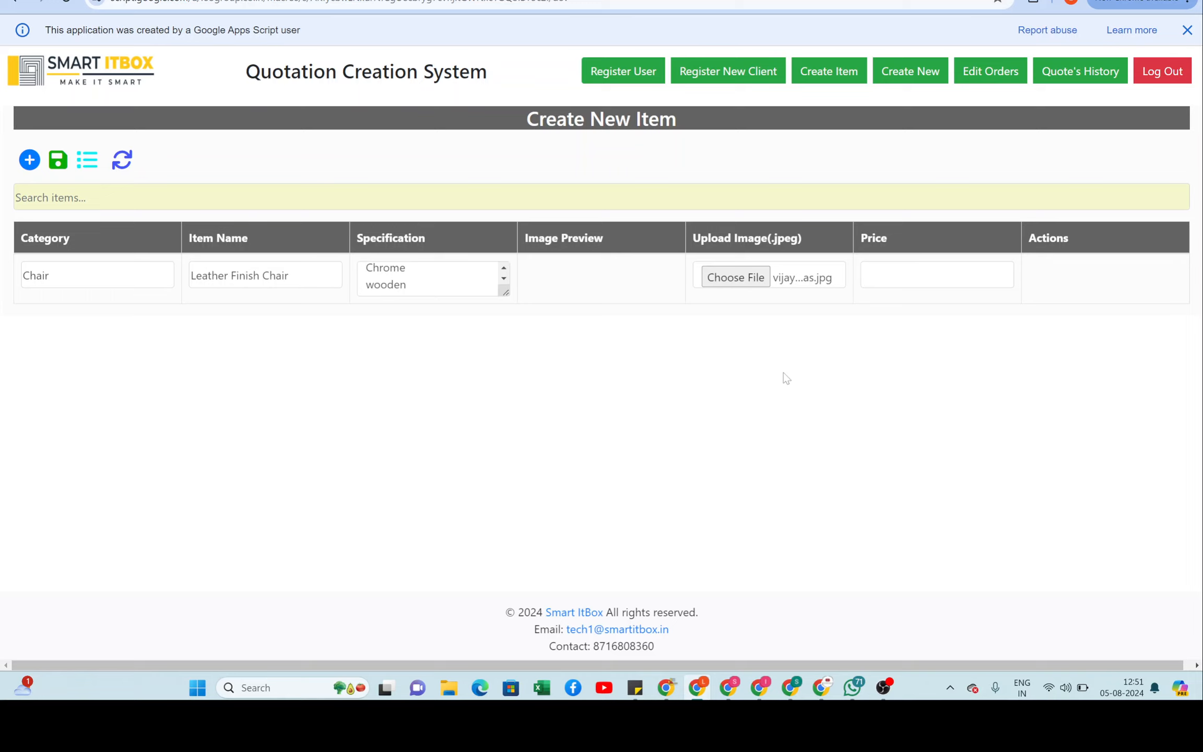
Step: Set the Leather Finish Chair price to 12000
click(918, 275)
text(12000)
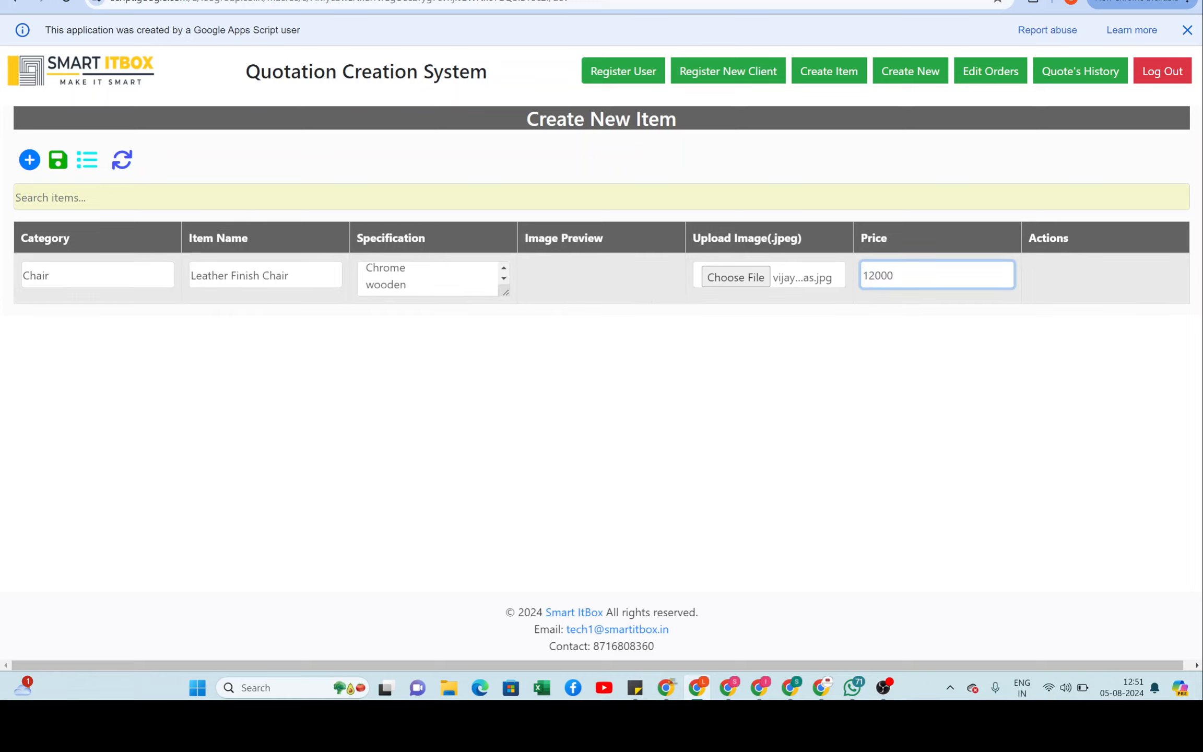
click(874, 337)
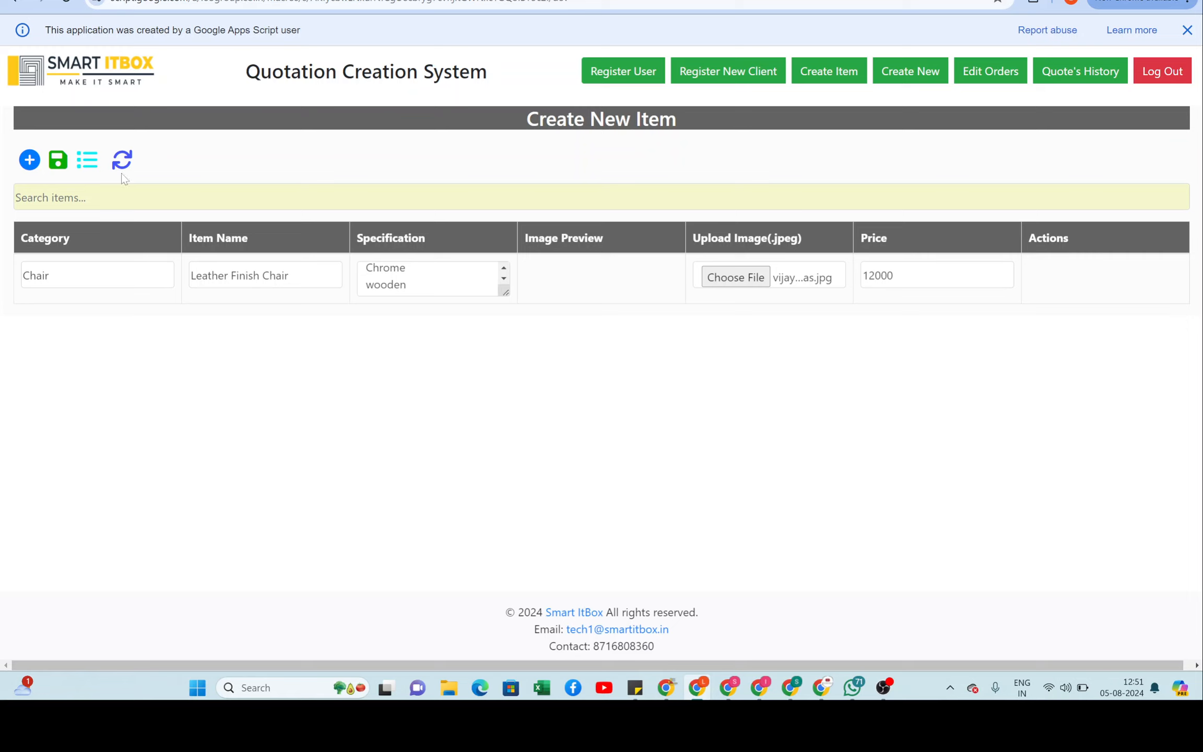
Step: Add two blank item rows, then delete both of them again
click(29, 161)
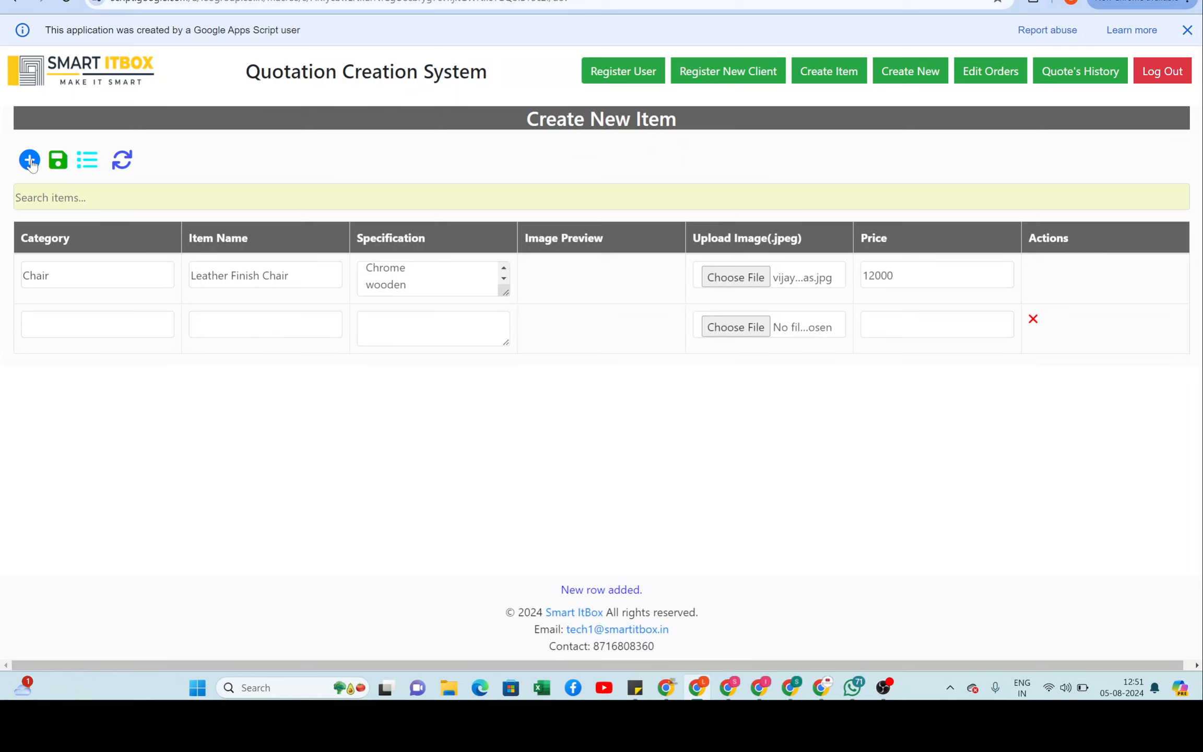
click(30, 161)
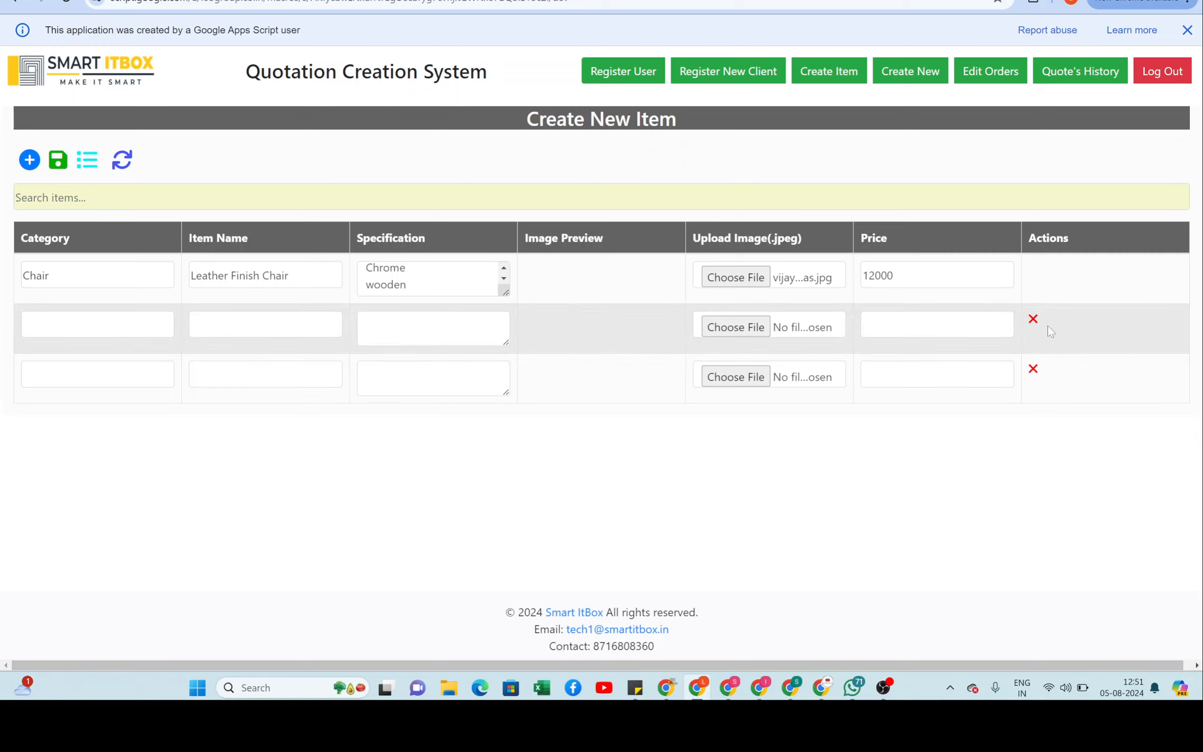
click(1033, 324)
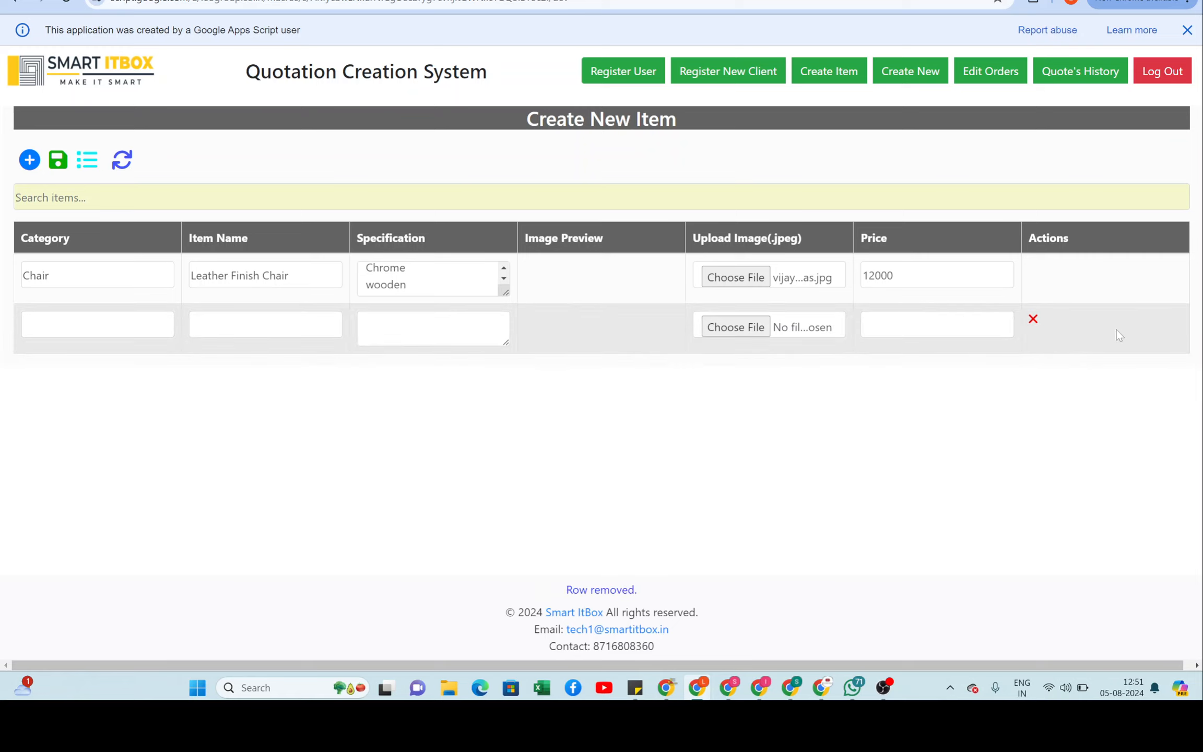
click(1033, 321)
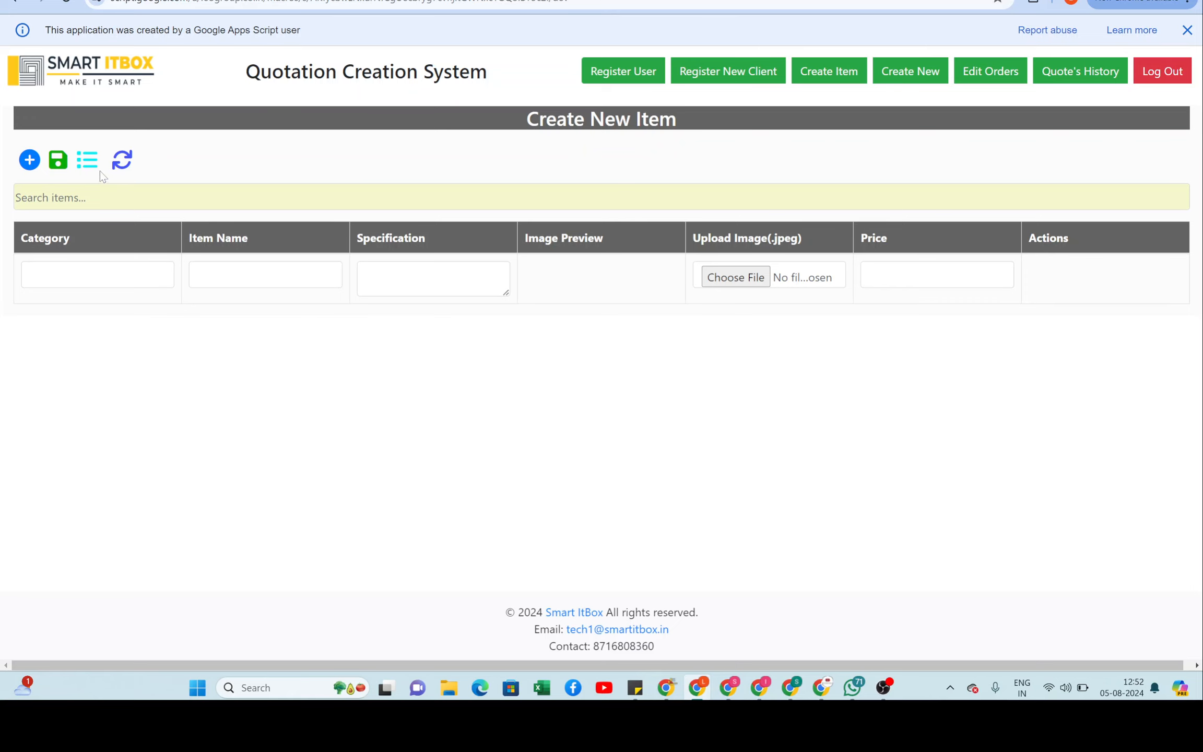
Step: List all saved items and update the test item's price to 34000
click(89, 160)
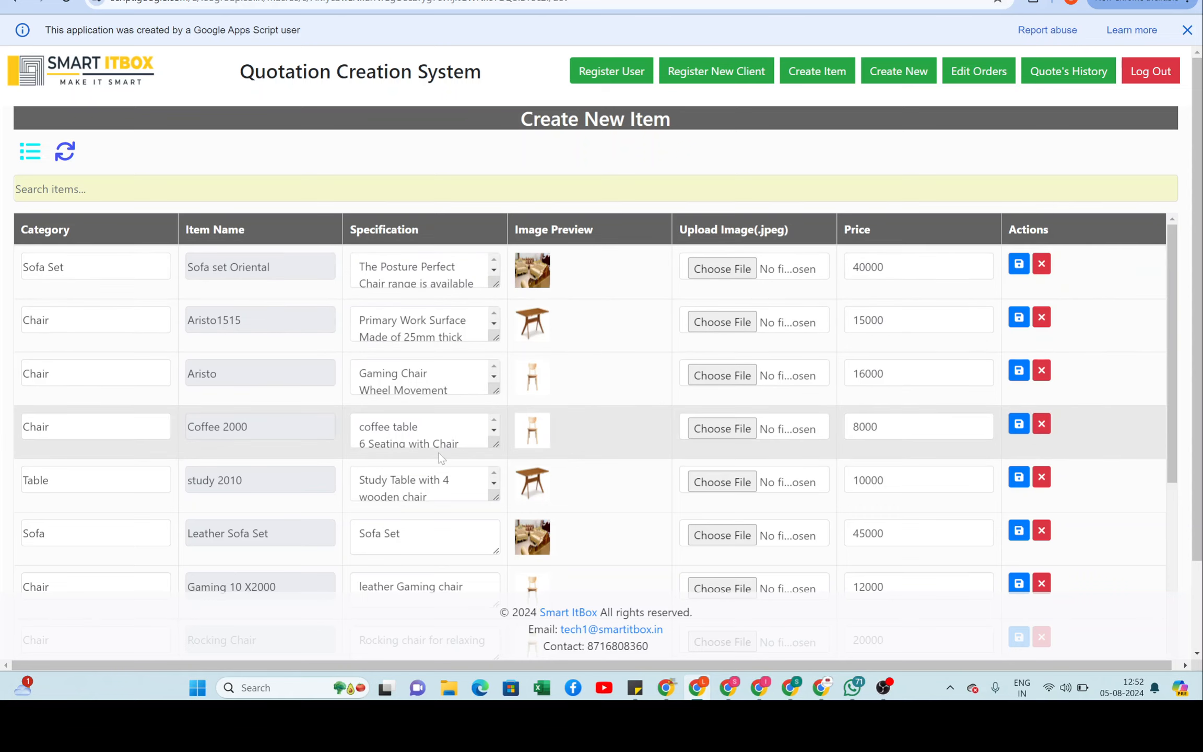
scroll(653, 473, down, 2)
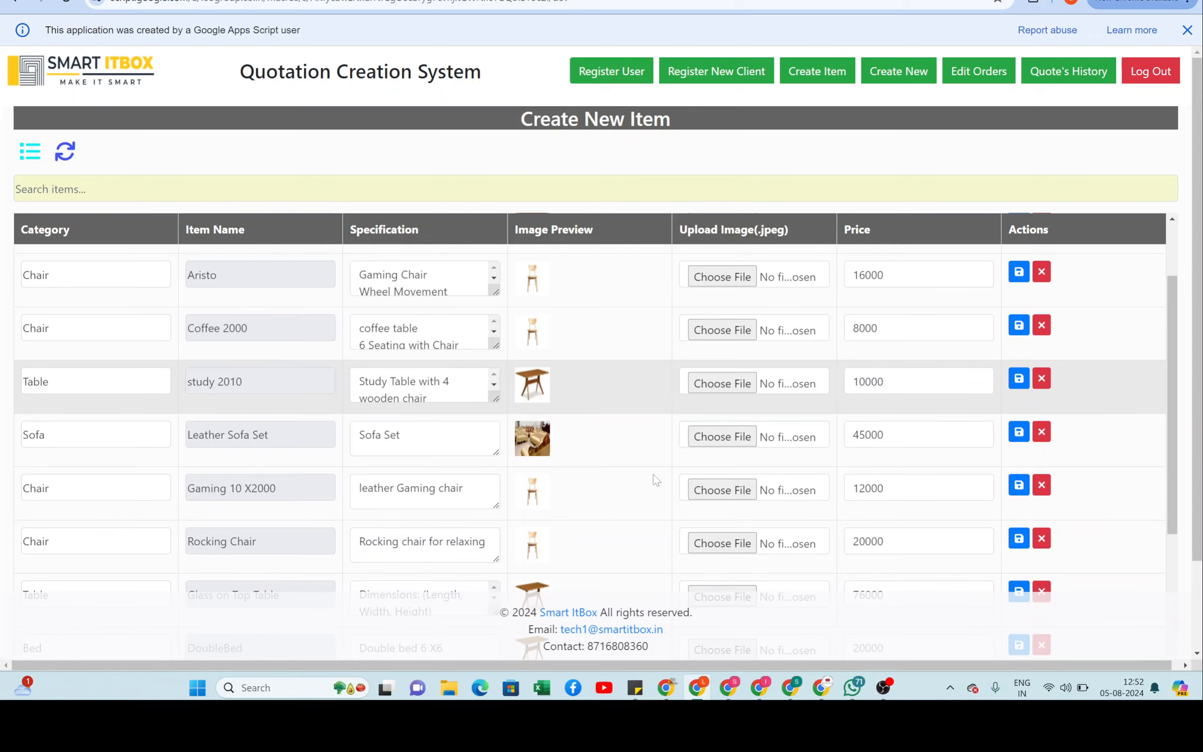
scroll(655, 479, down, 6)
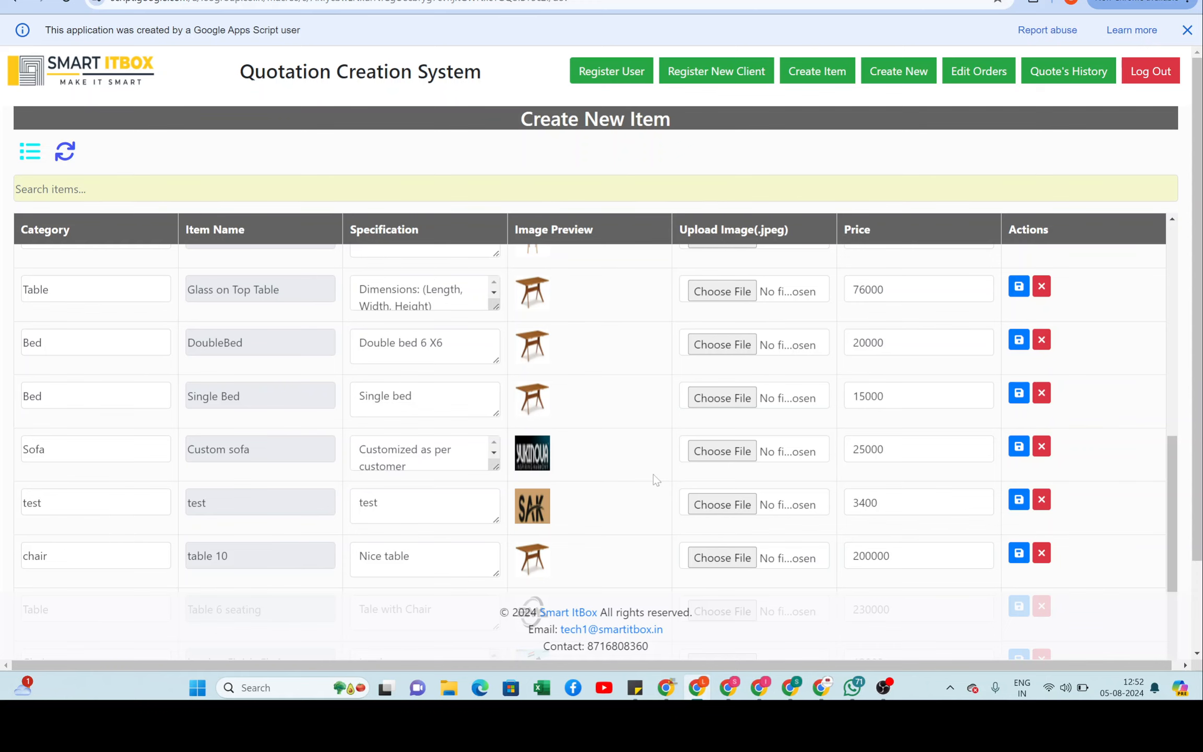
scroll(655, 479, down, 2)
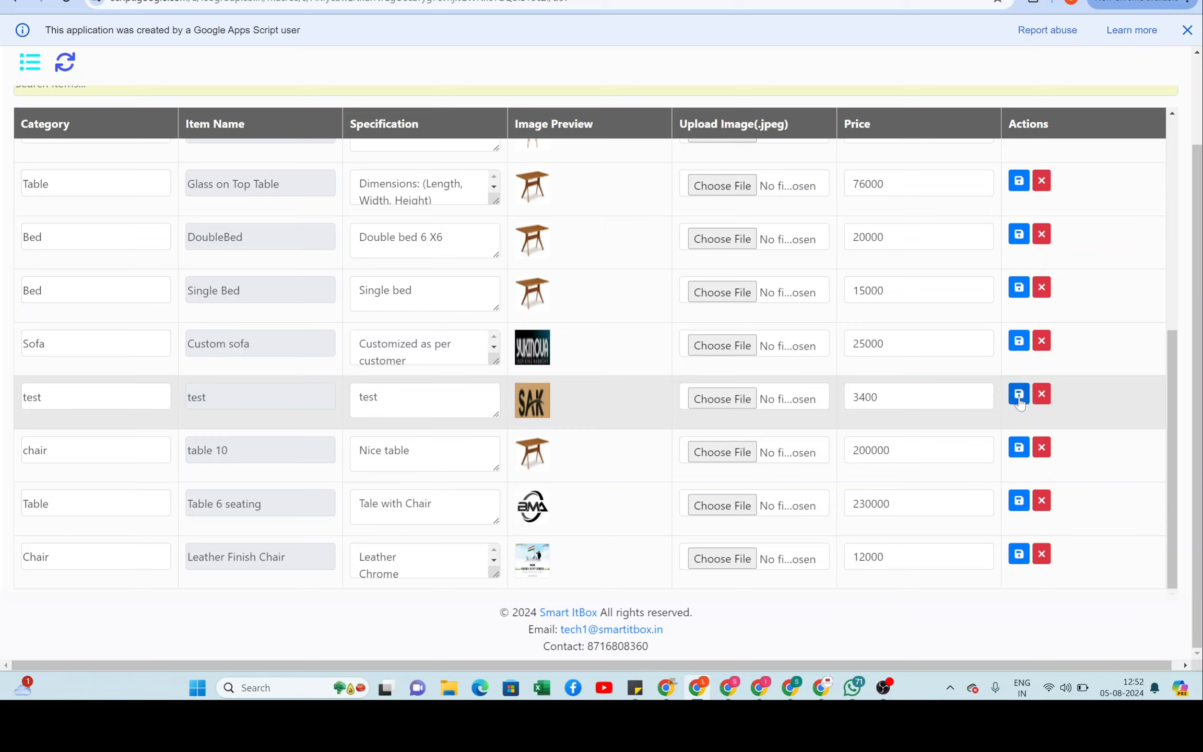
click(887, 400)
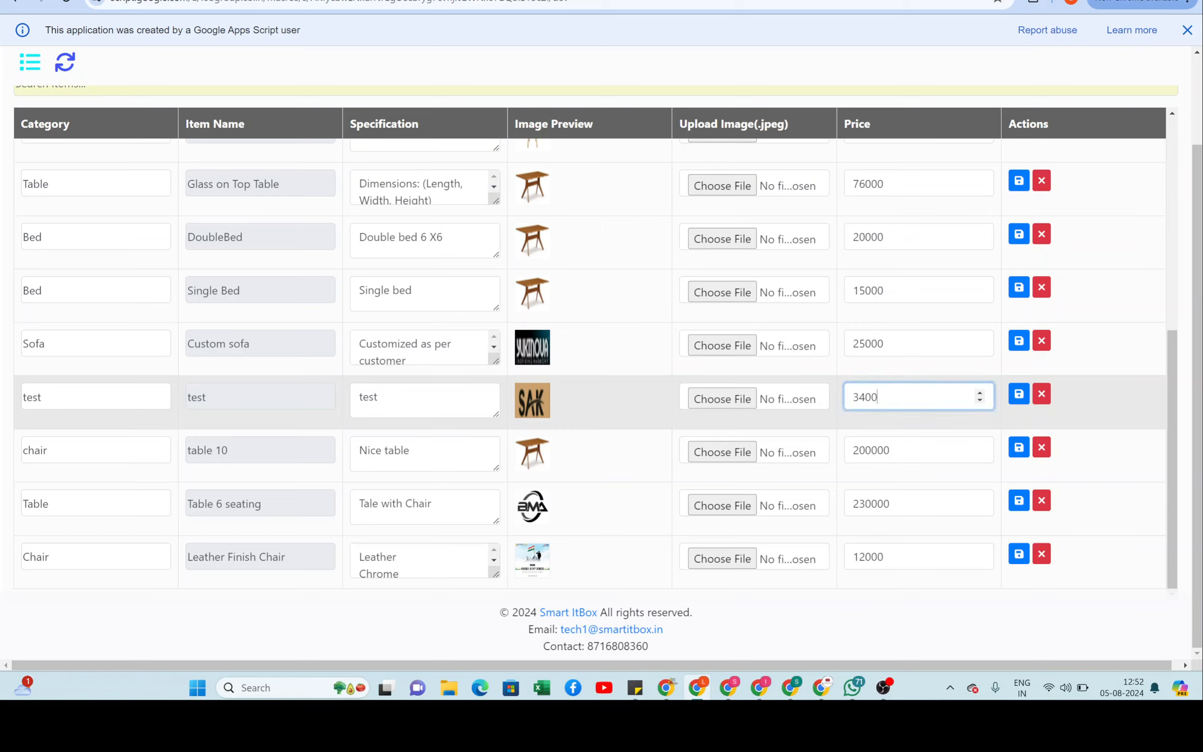
text(0)
click(1018, 393)
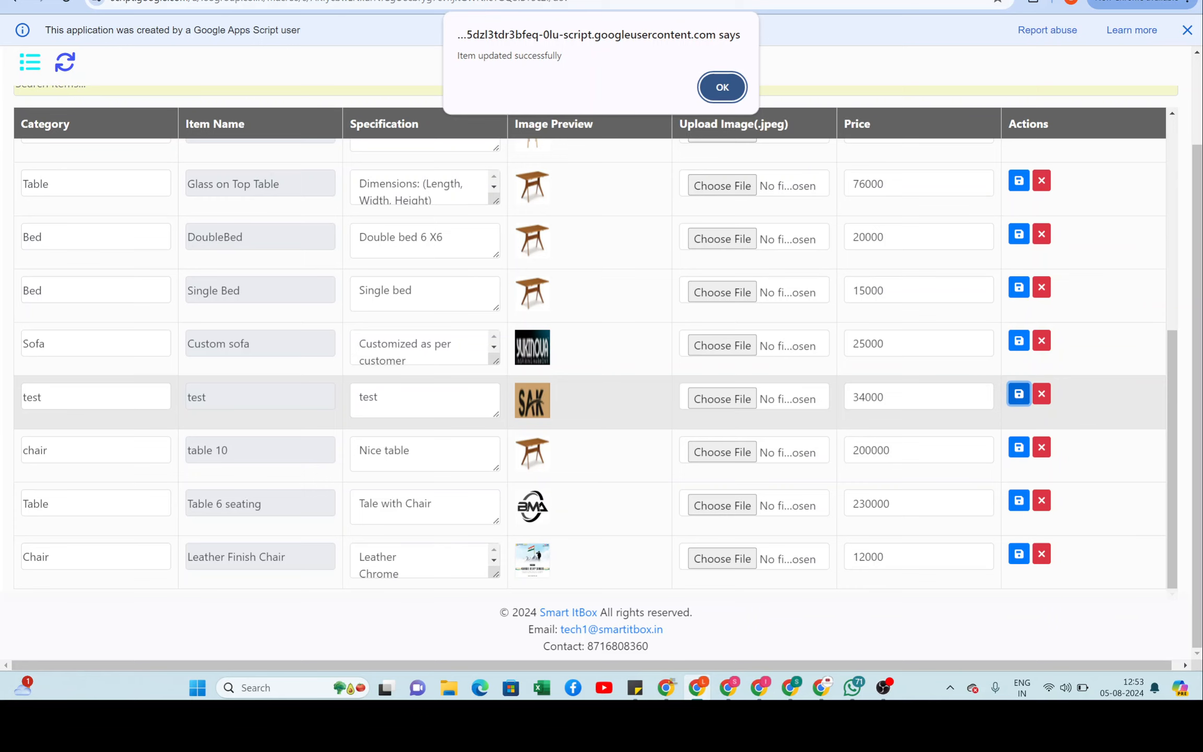
key(Return)
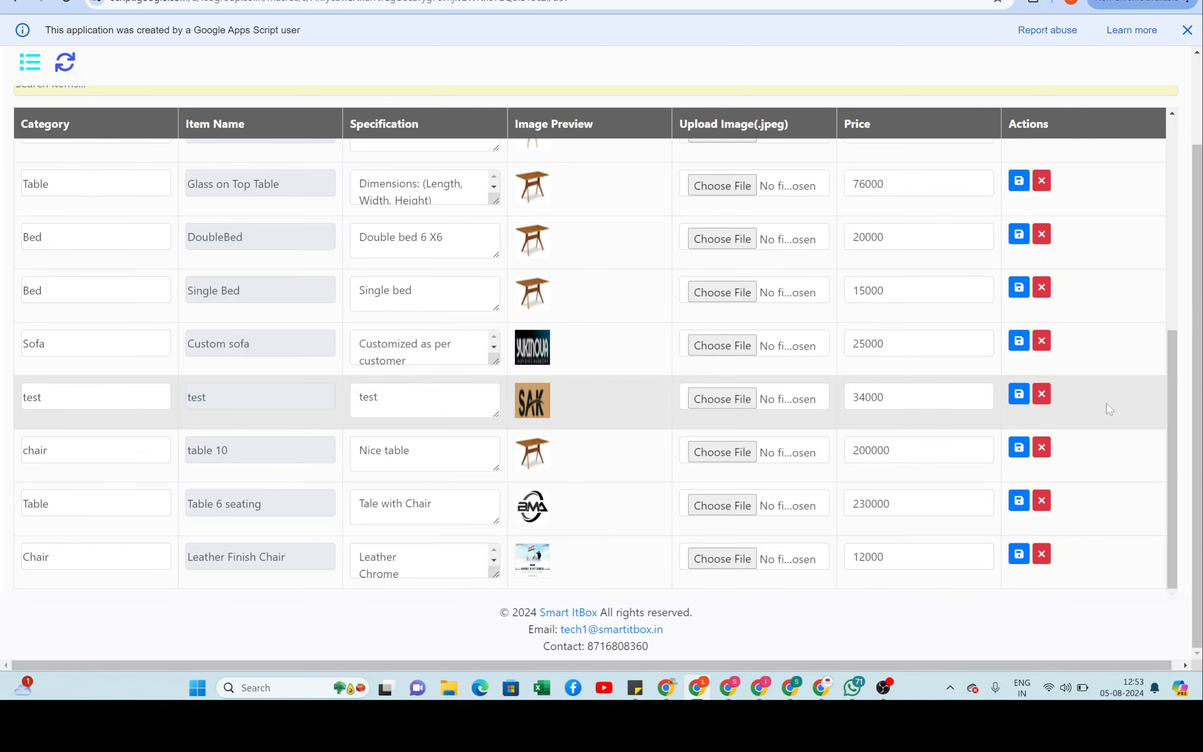
scroll(1107, 403, up, 8)
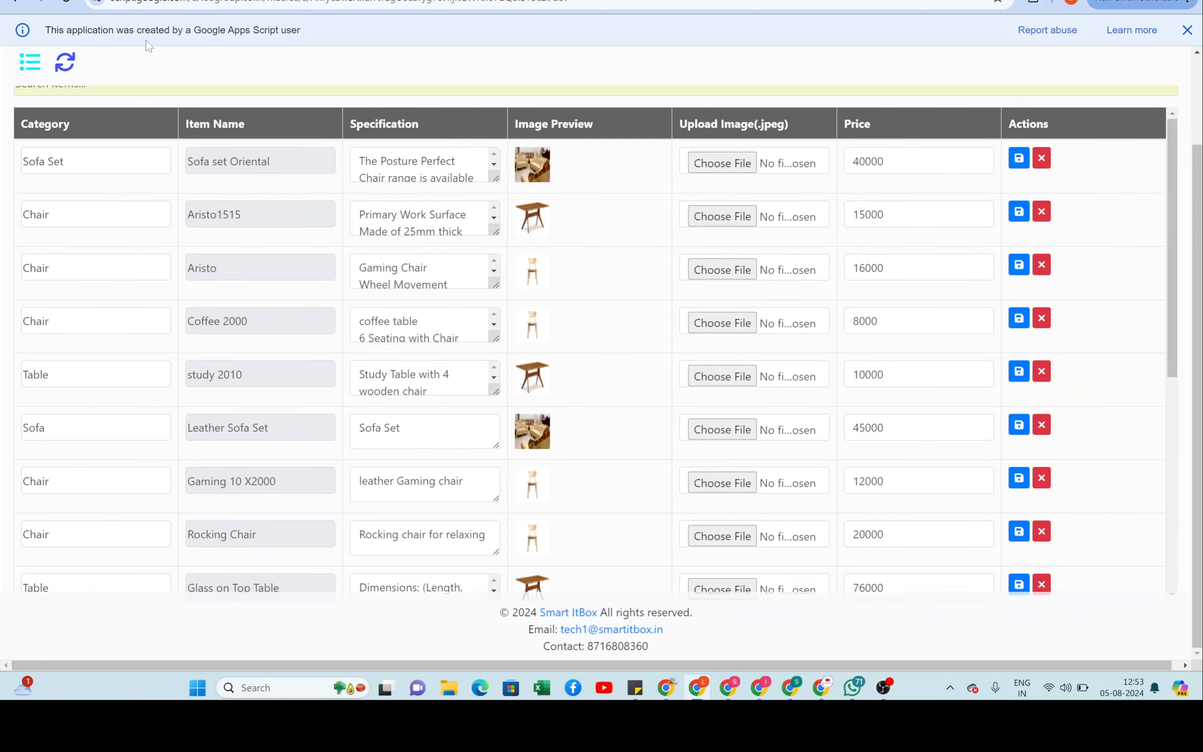
Step: Start a new quotation with Unique ID 31 and drop down the Client Name list
click(65, 62)
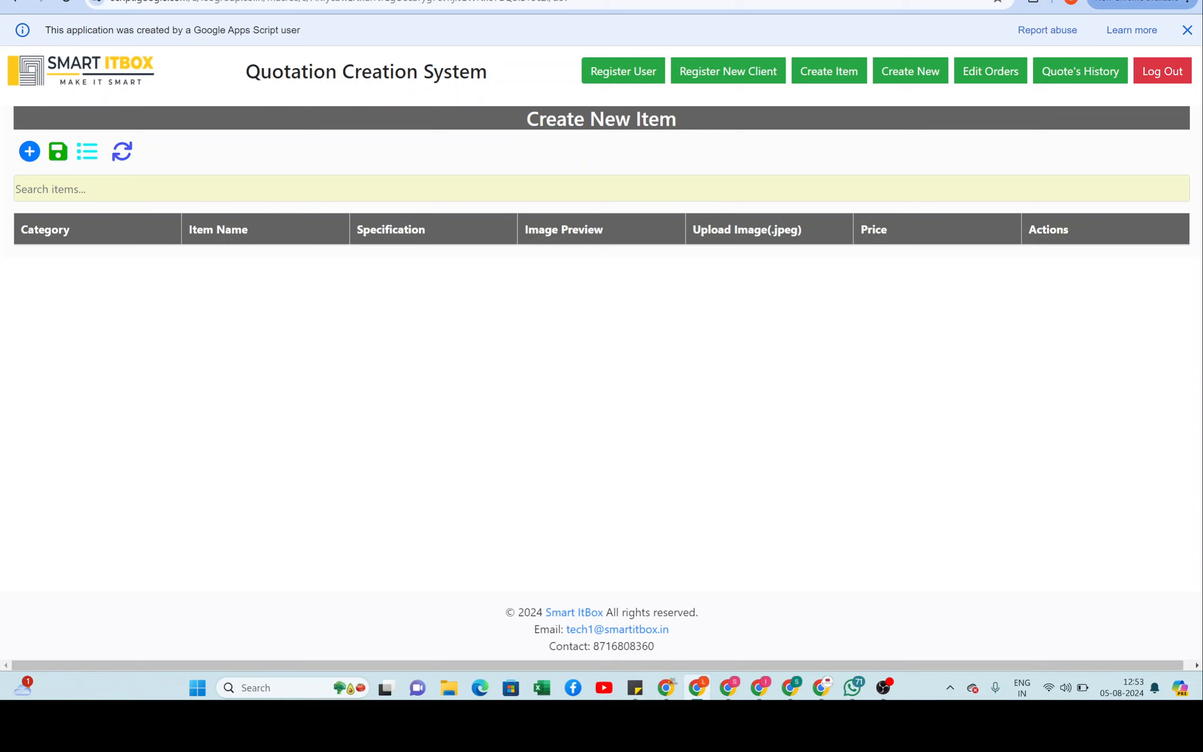
click(909, 73)
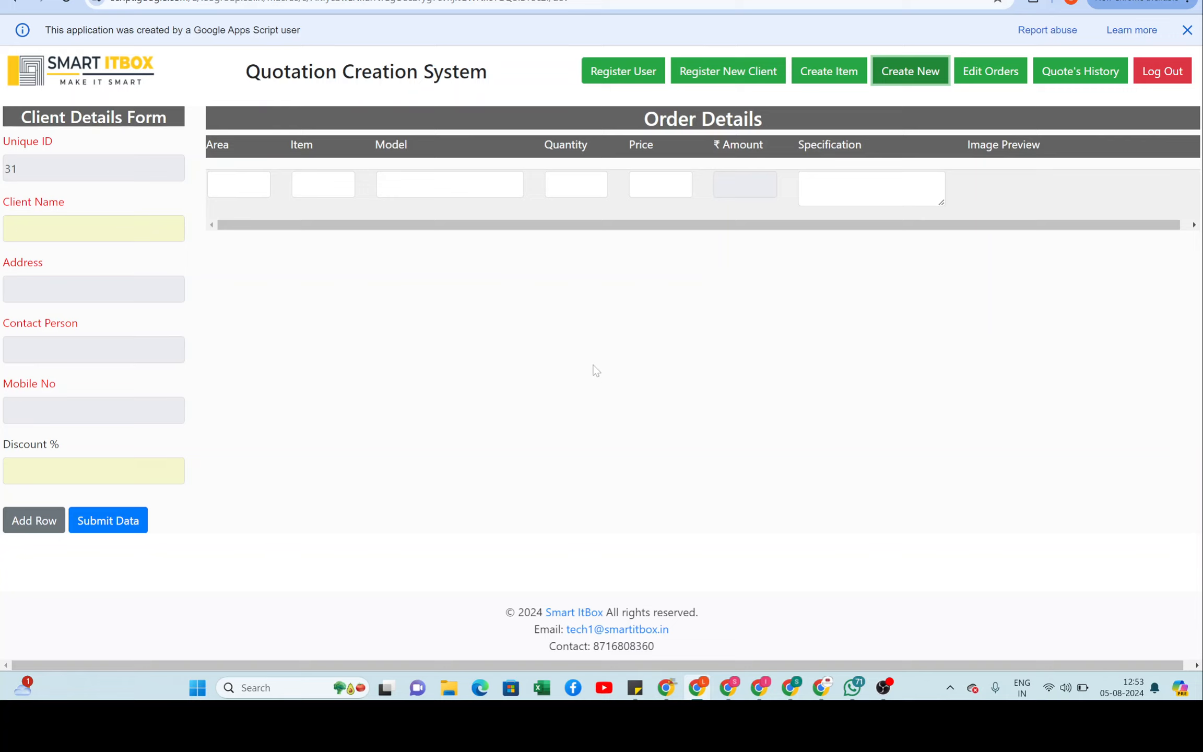
click(174, 232)
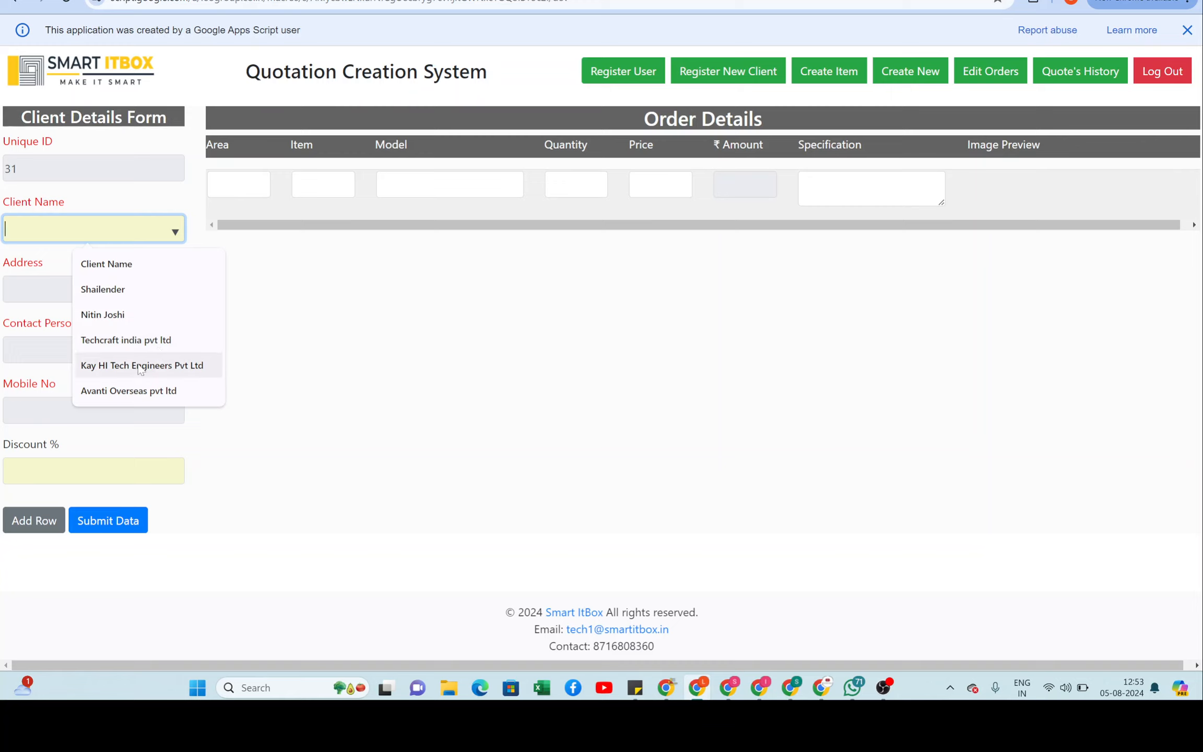
Step: Choose client Avanti Overseas pvt ltd and enter Room as the first order row's Area
click(122, 391)
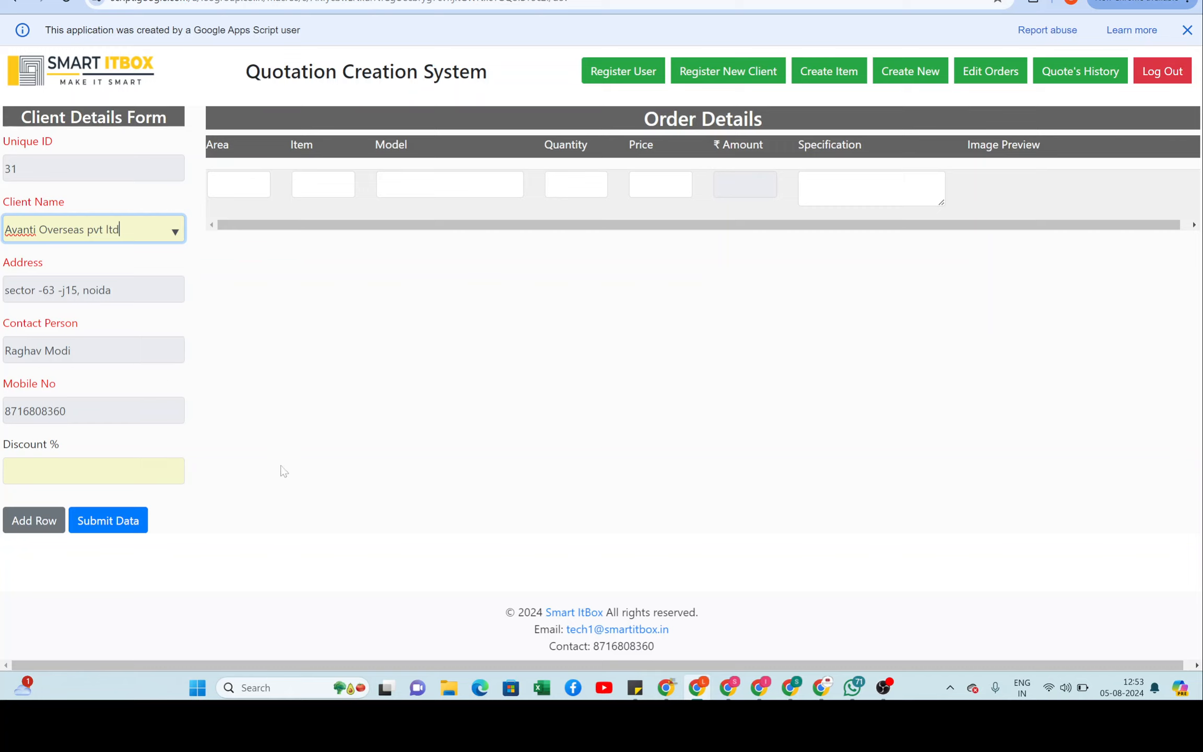
click(241, 185)
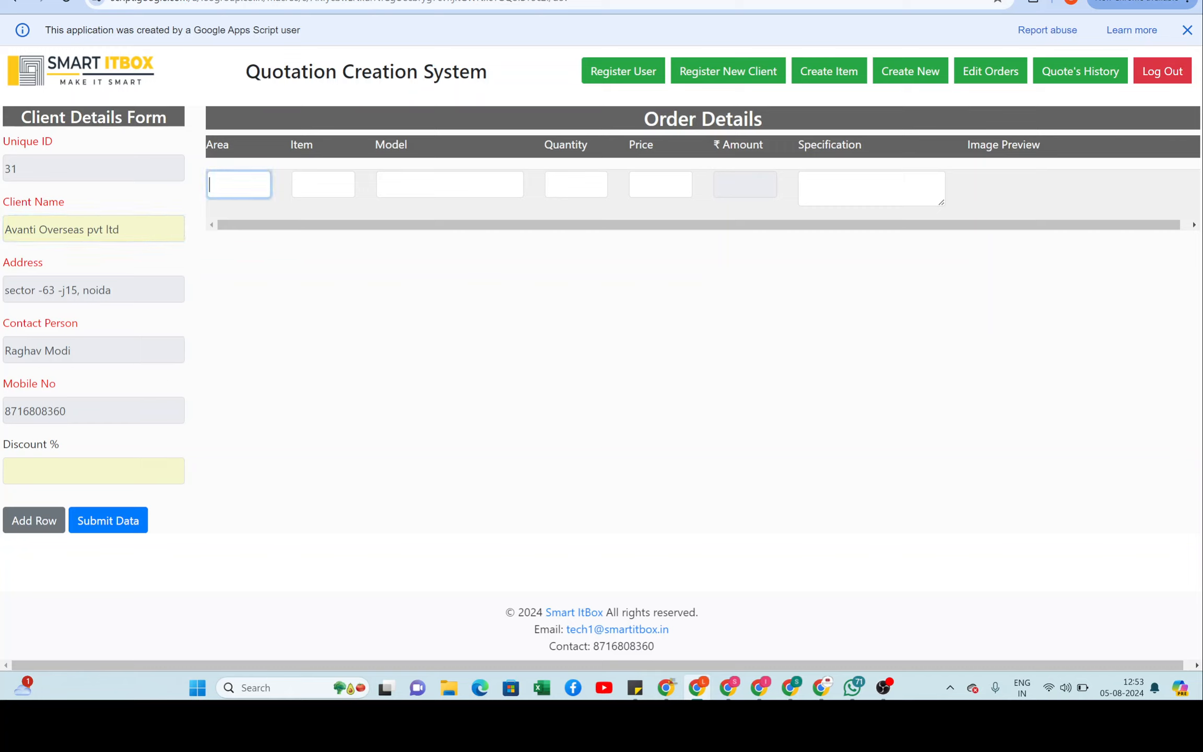
text(Room)
Step: Fill the first row with Table, Glass on Top Table, quantity 2 at 76000
click(323, 185)
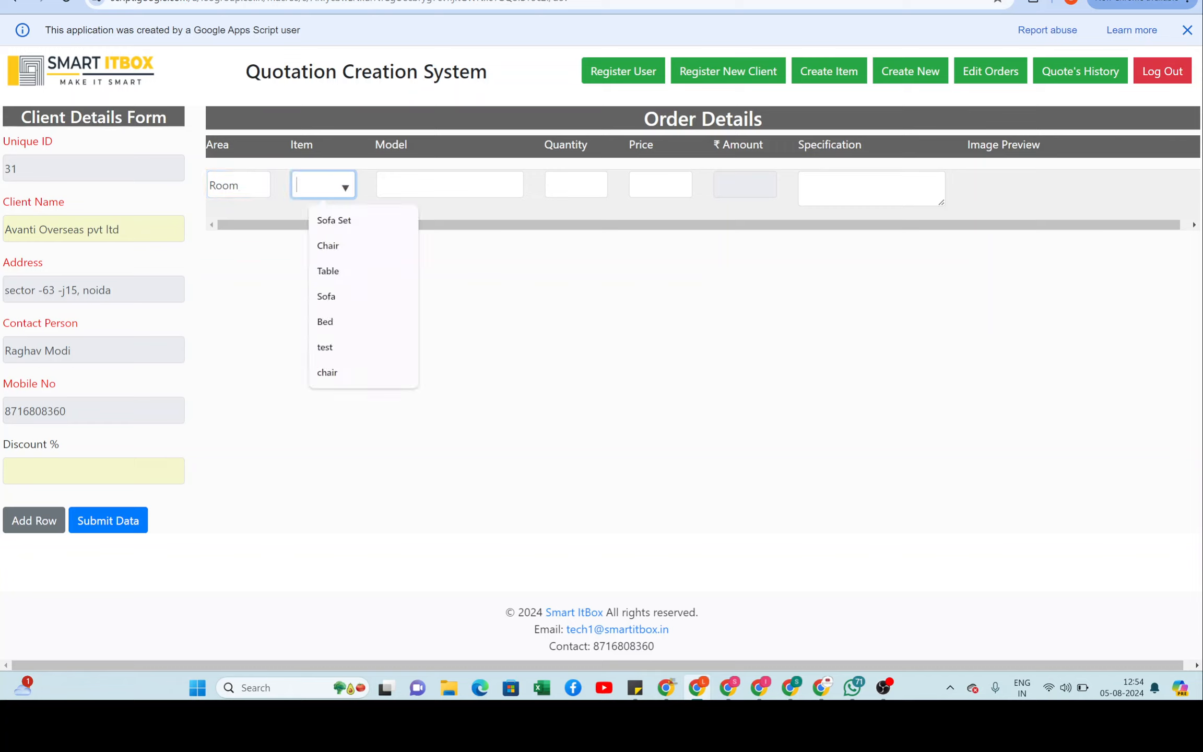
key(Down)
key(Down)
key(Down)
key(Return)
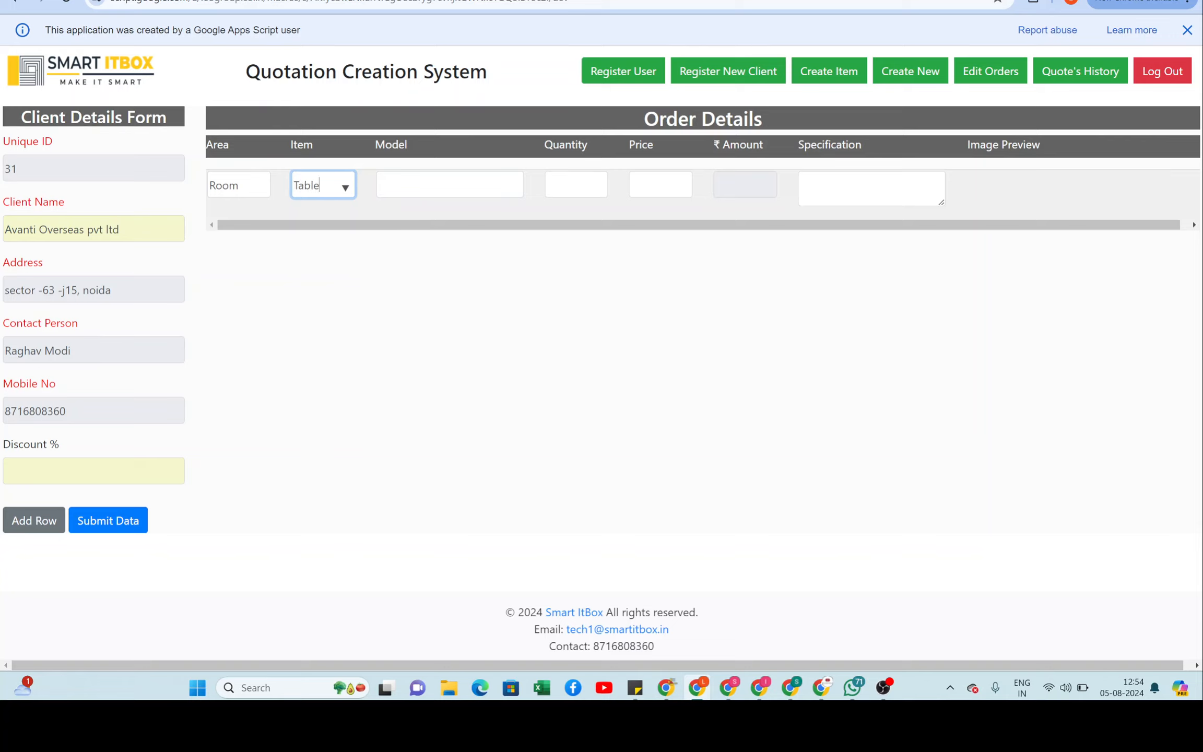
key(Tab)
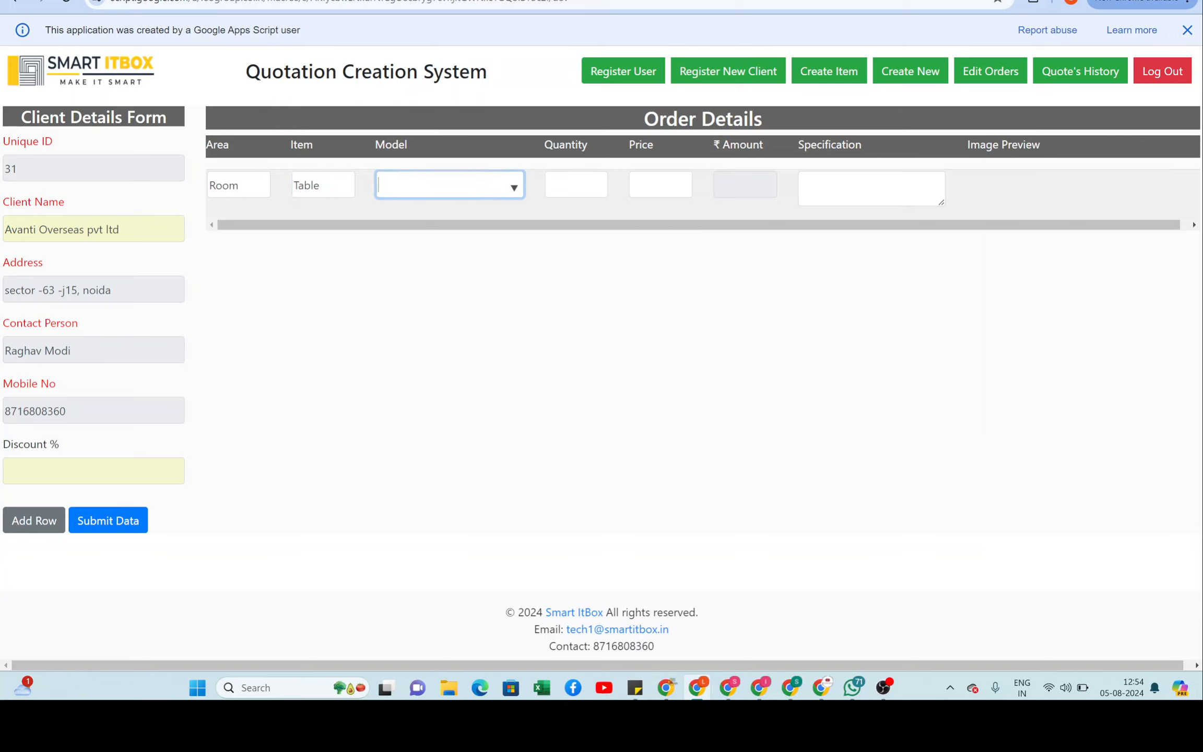
key(Down)
key(Down)
key(Down)
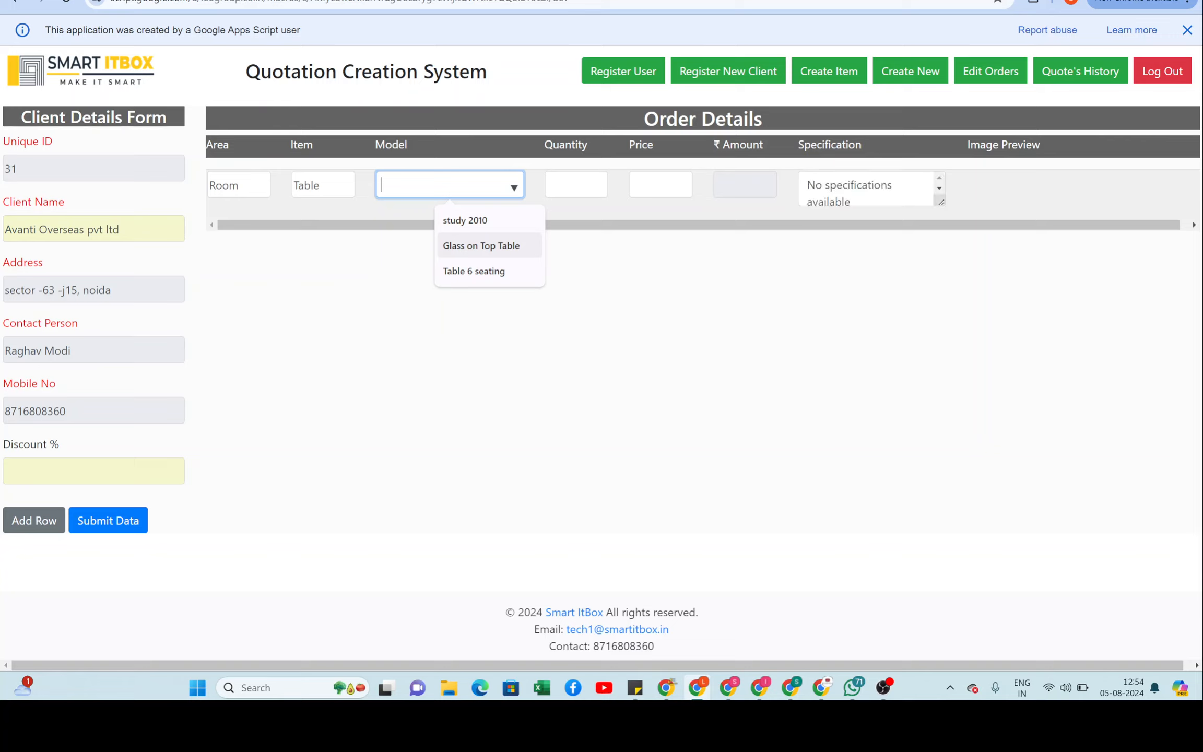
key(Return)
key(Down)
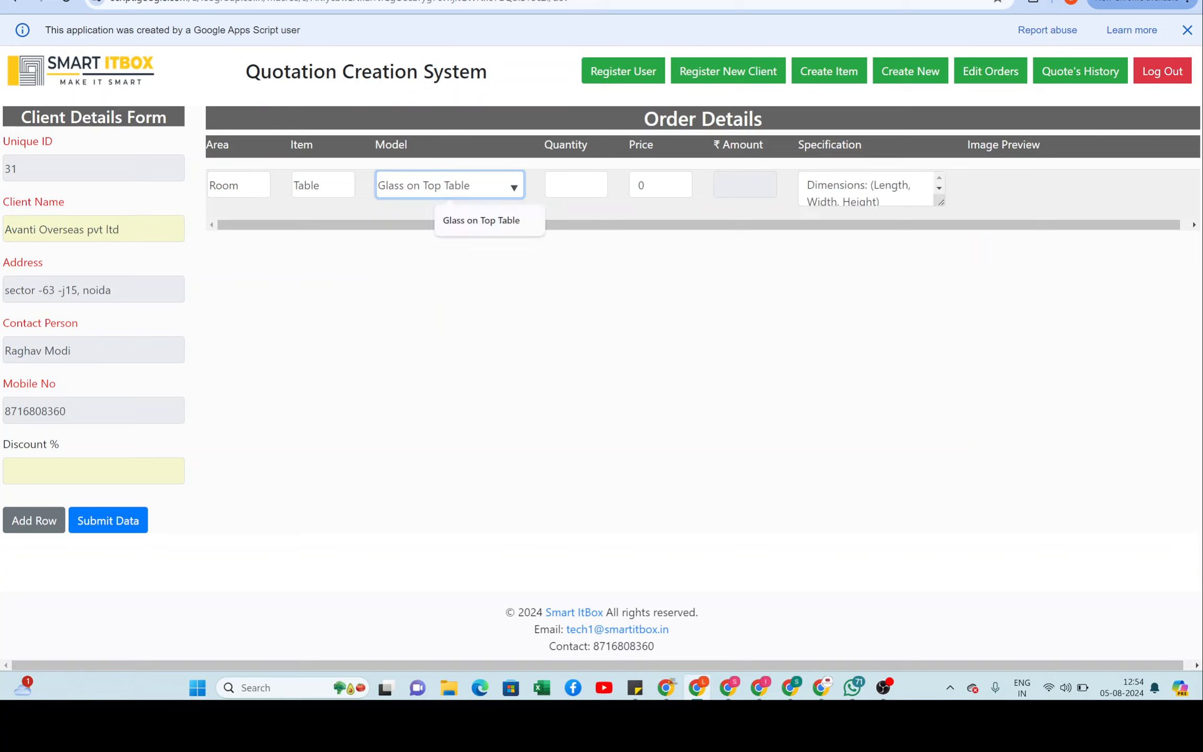
key(Tab)
text(1200)
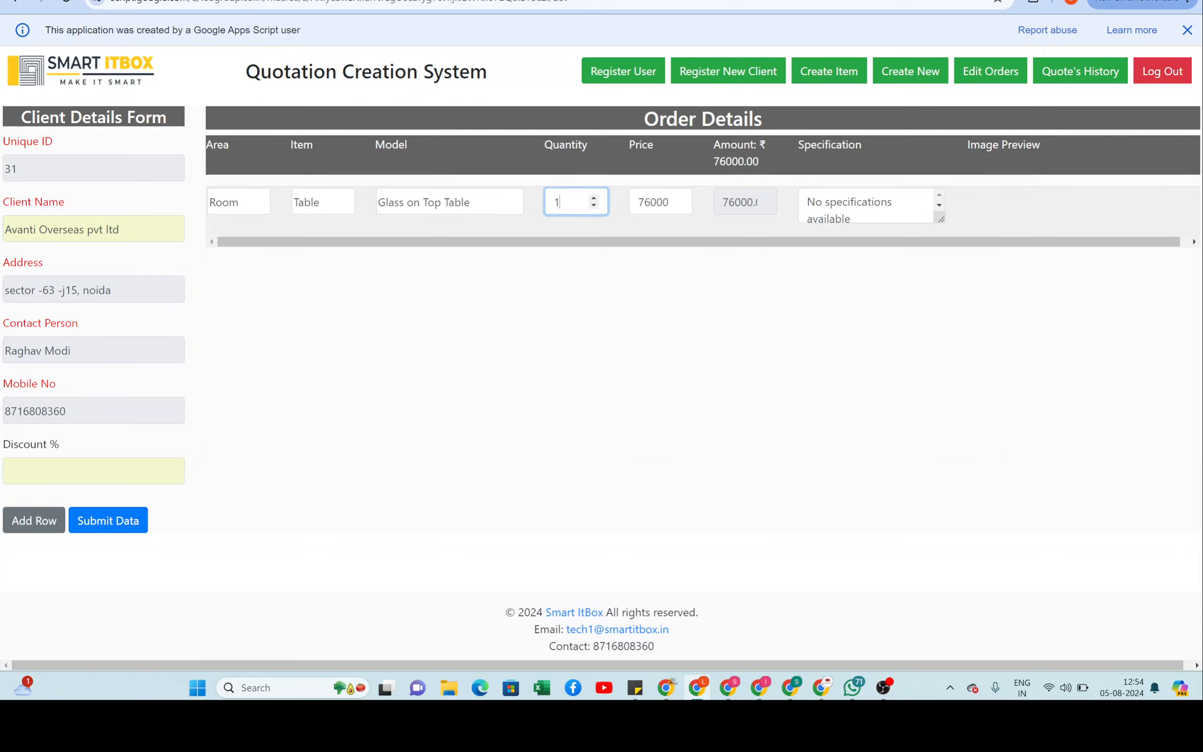
key(BackSpace)
key(BackSpace)
key(BackSpace)
key(BackSpace)
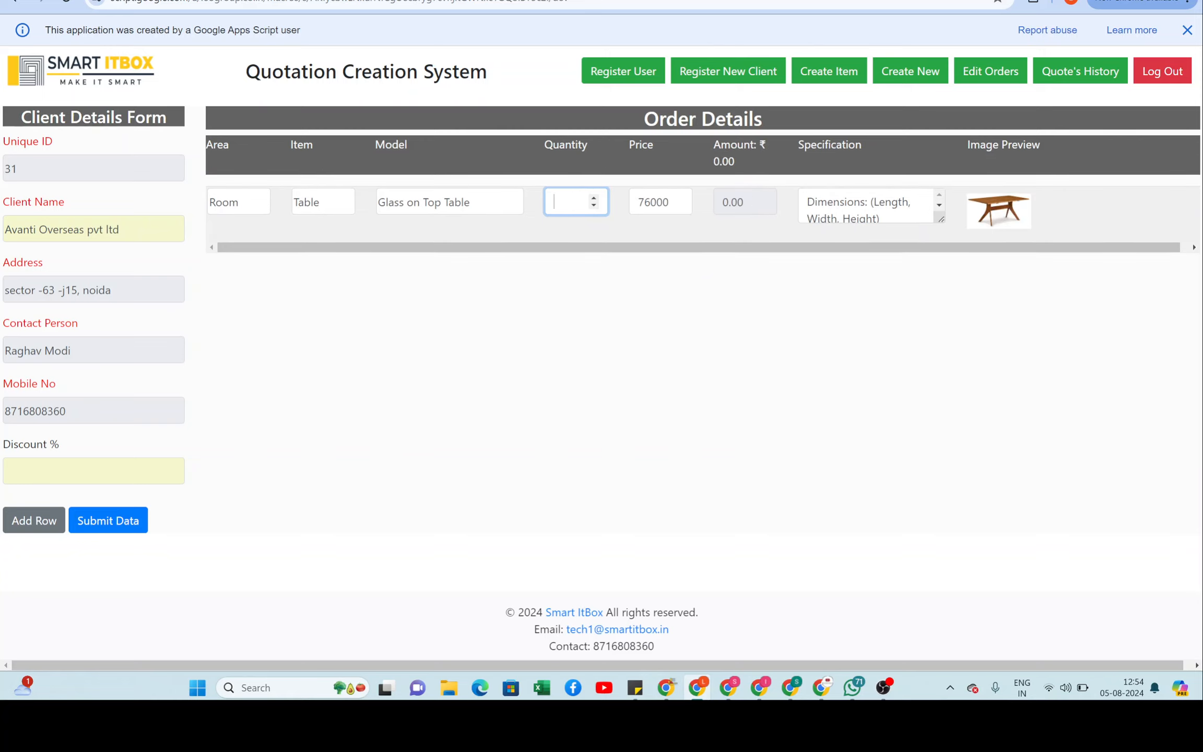
text(2)
Step: Add a second order row with Area Room
click(27, 527)
click(232, 261)
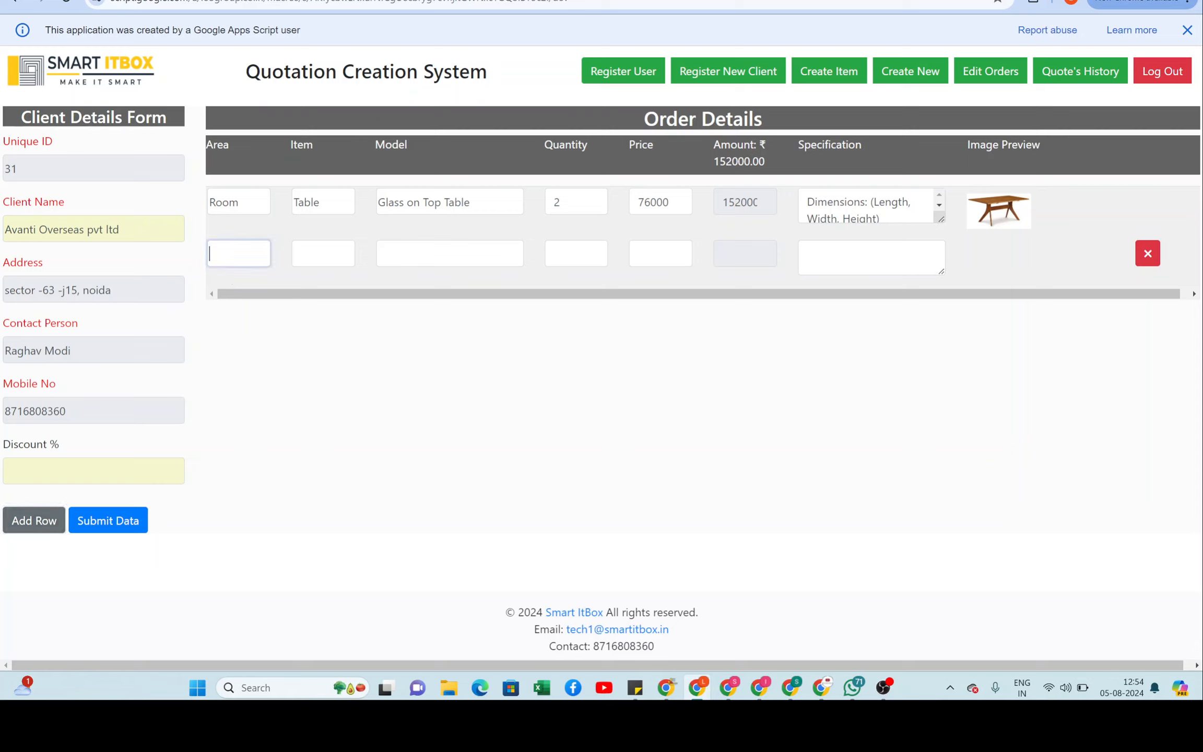
text(Room)
click(323, 253)
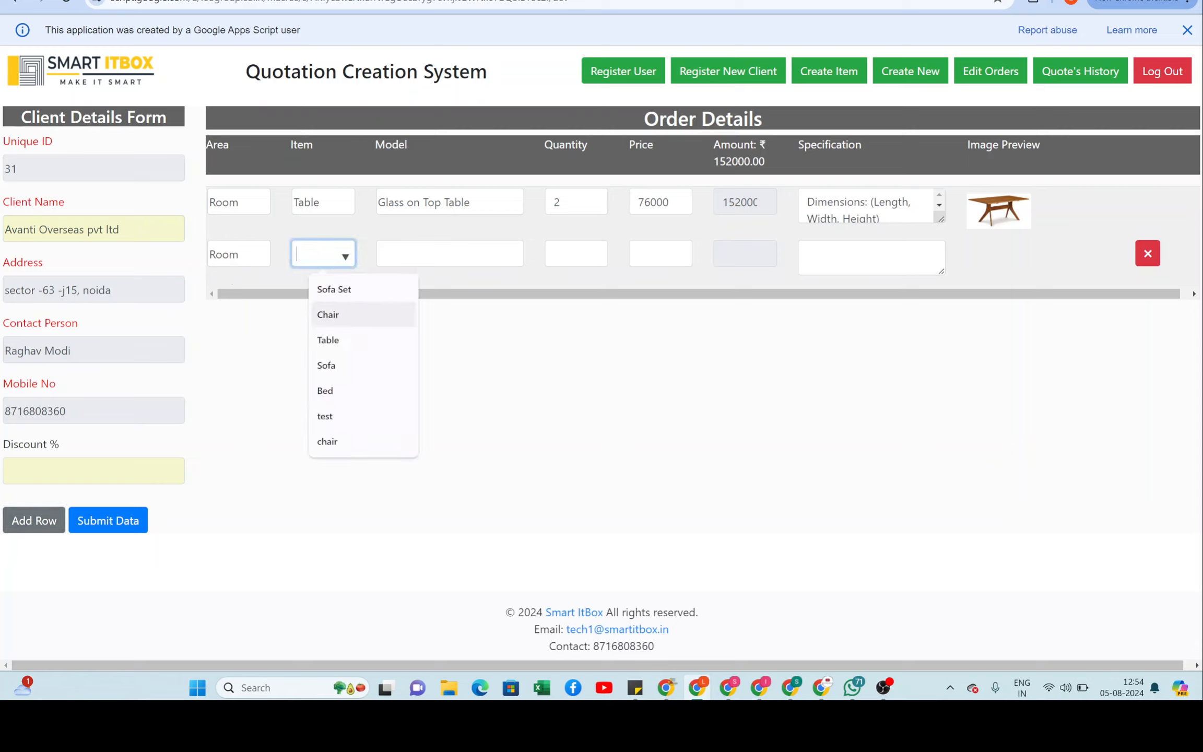
Step: Fill the second row with Sofa, Leather Sofa Set, quantity 1 at 45000
key(Down)
key(Down)
key(Tab)
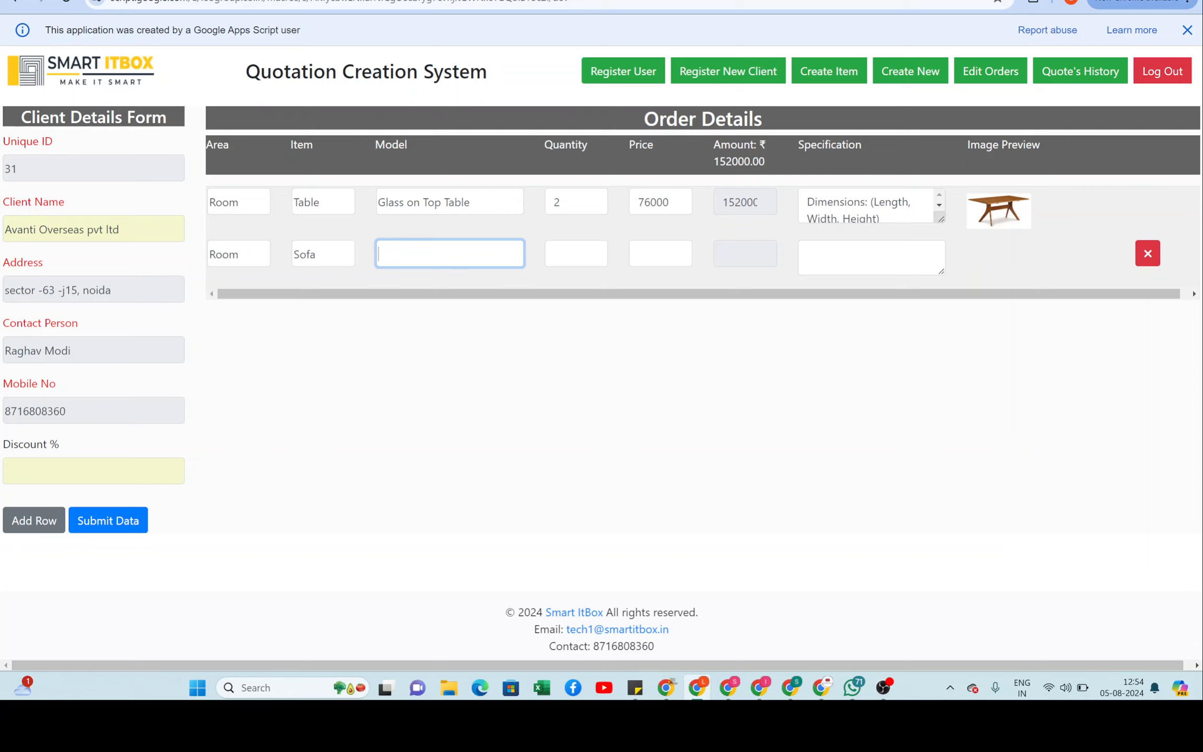
key(Down)
key(Down)
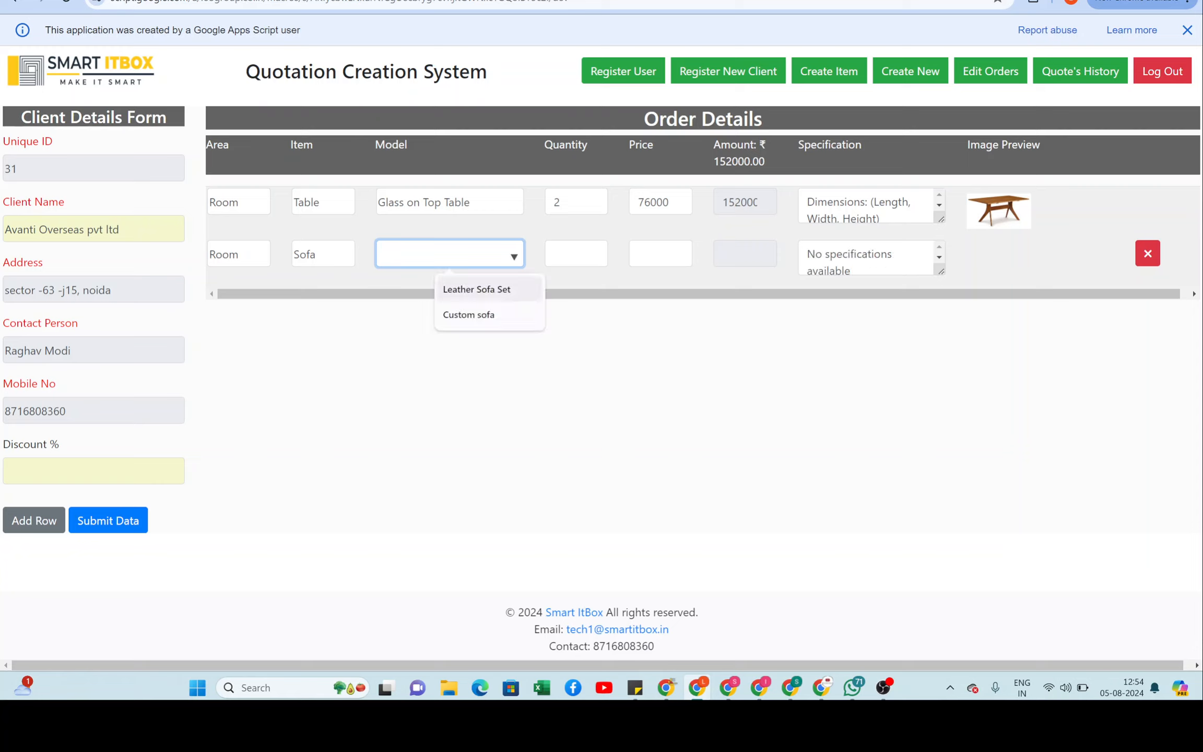
key(Return)
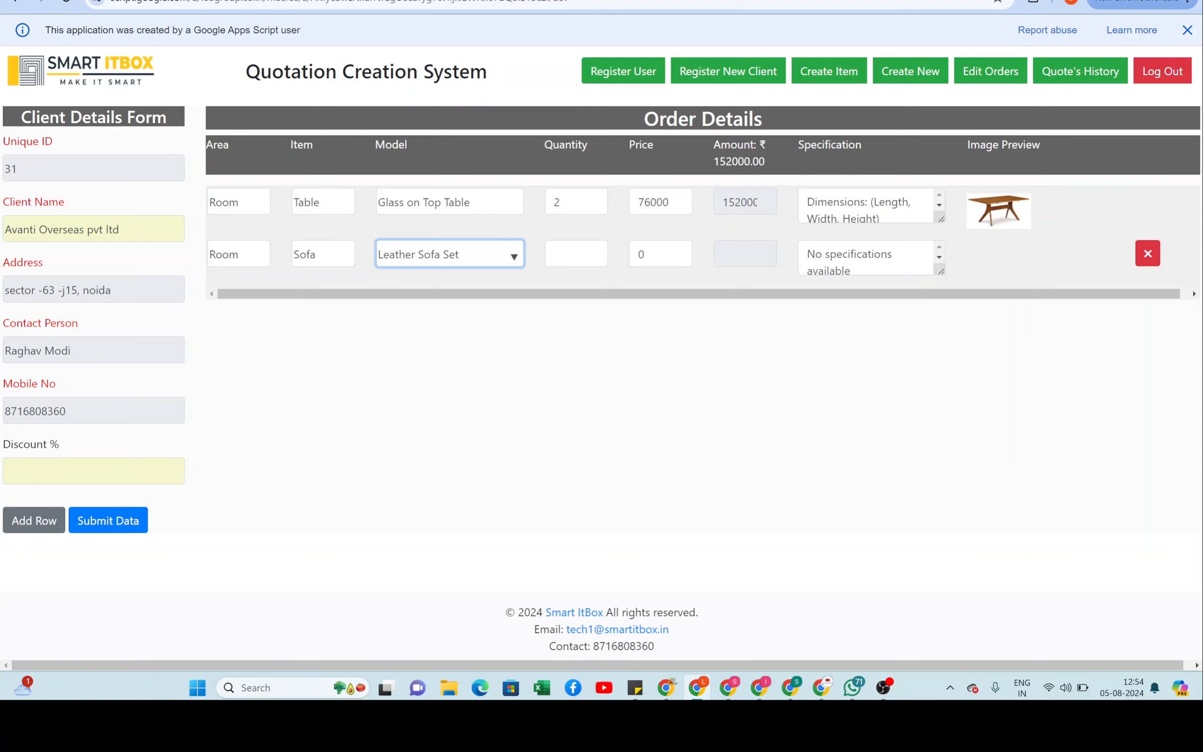
key(Tab)
text(1)
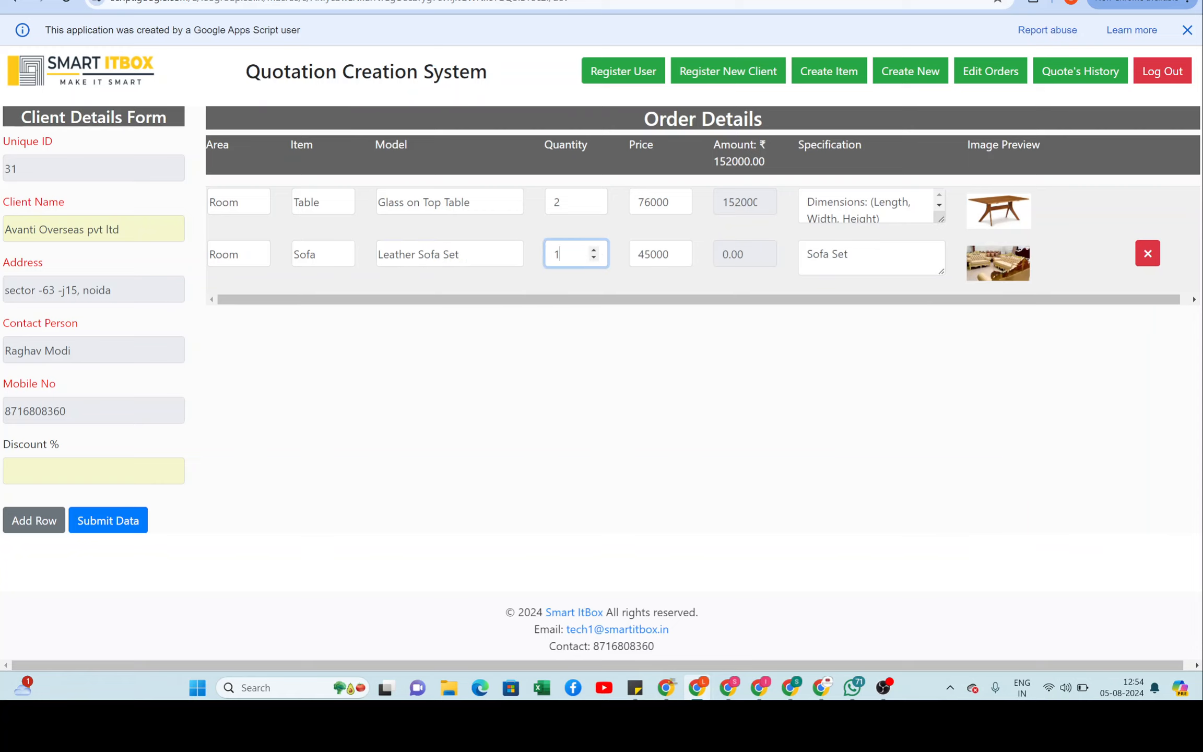
key(Tab)
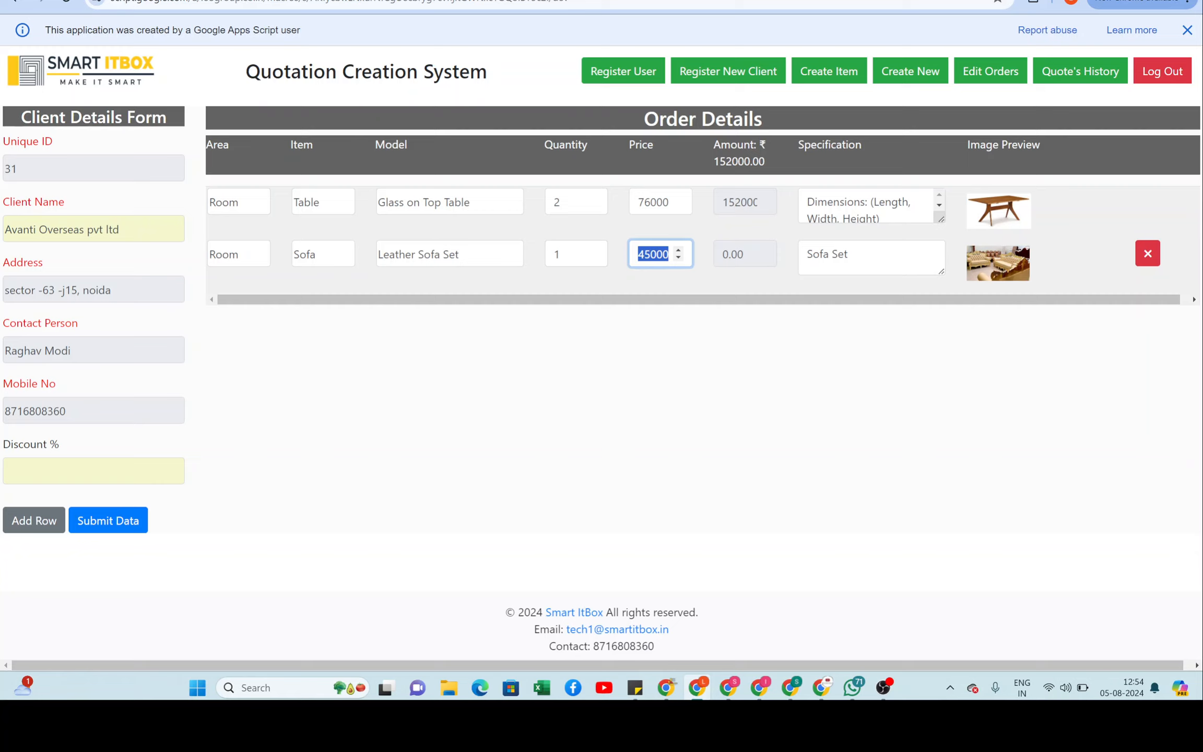
click(567, 254)
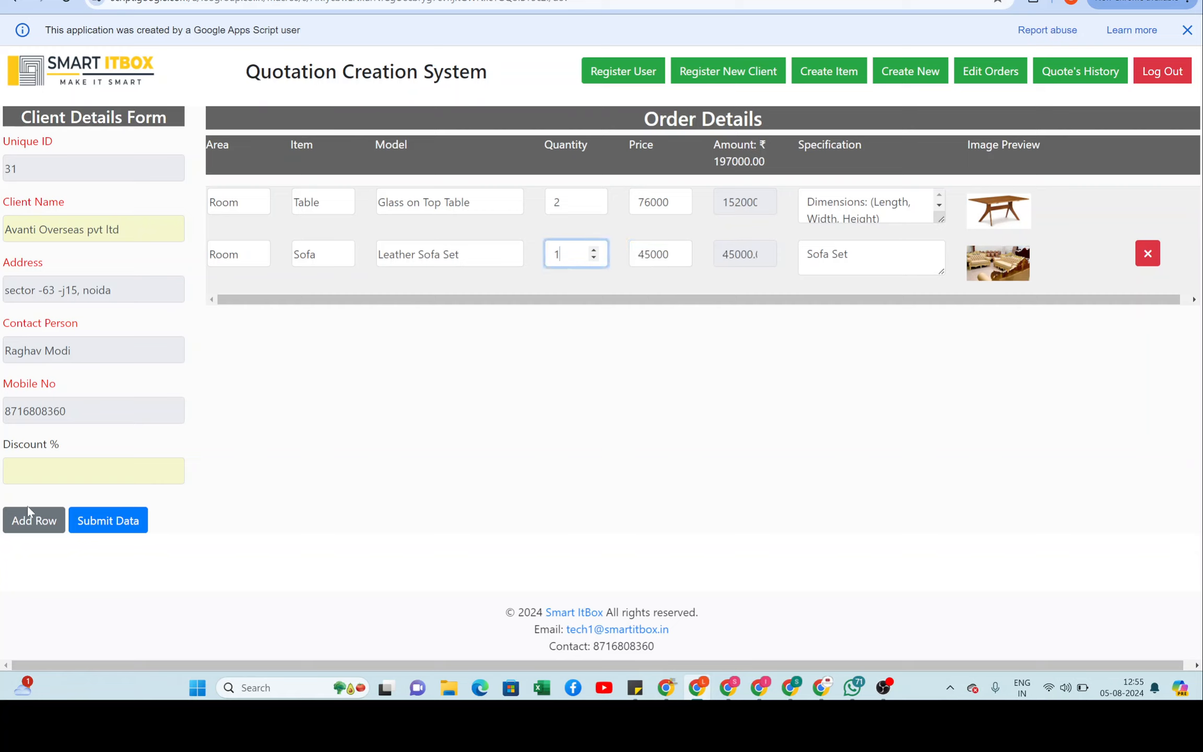
Step: Add a third order row with Area Hall
click(26, 520)
click(238, 306)
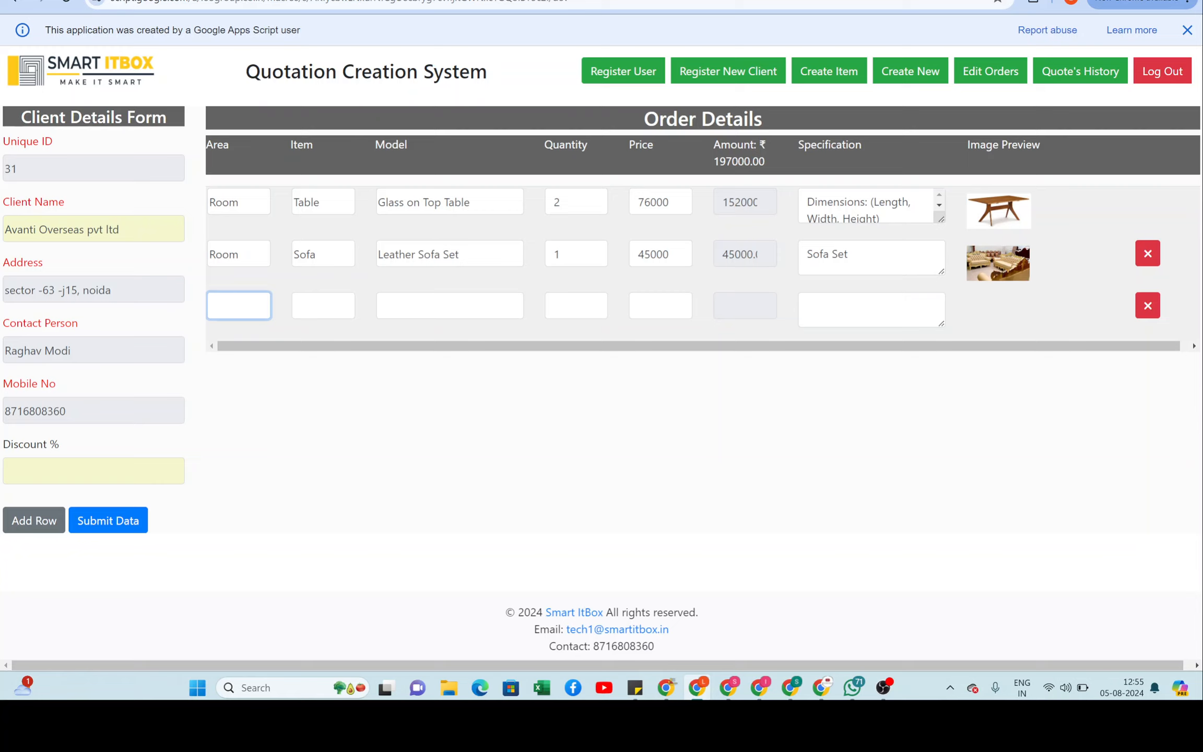
text(Hall)
key(Tab)
Step: Fill the third row with Sofa, Custom sofa, quantity 2, and add a blank fourth row
key(Down)
key(Down)
key(Down)
key(Down)
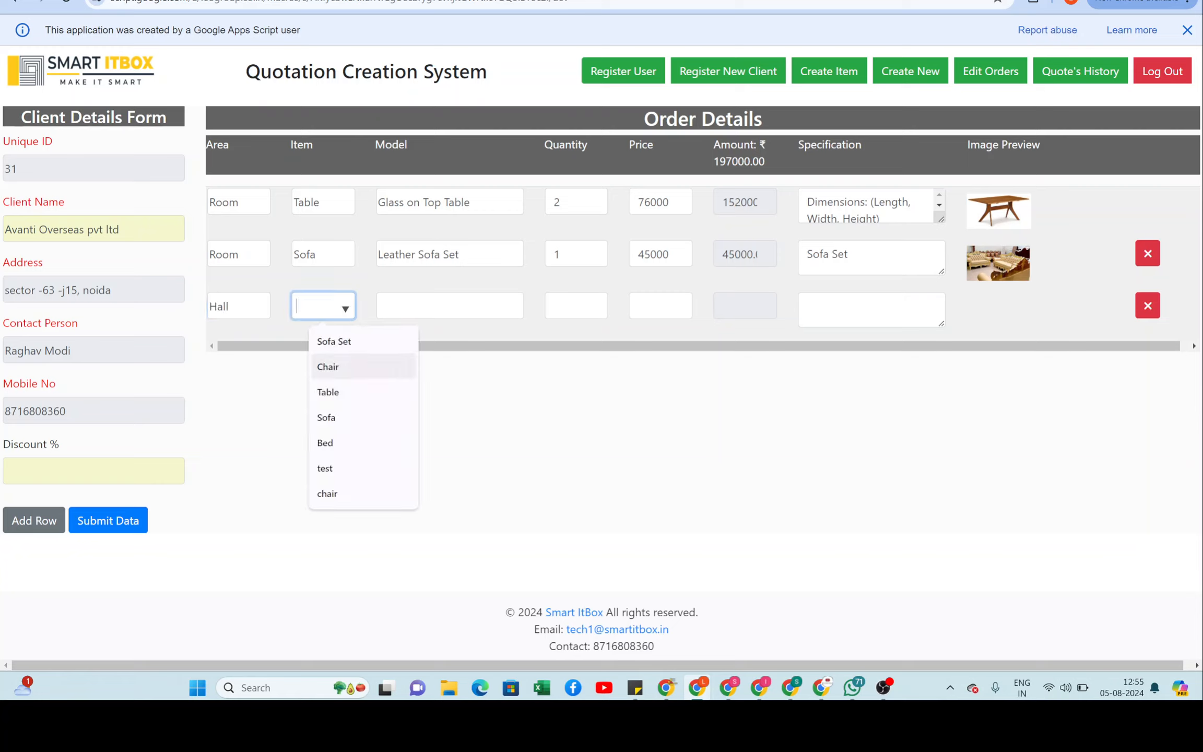
key(Return)
key(Tab)
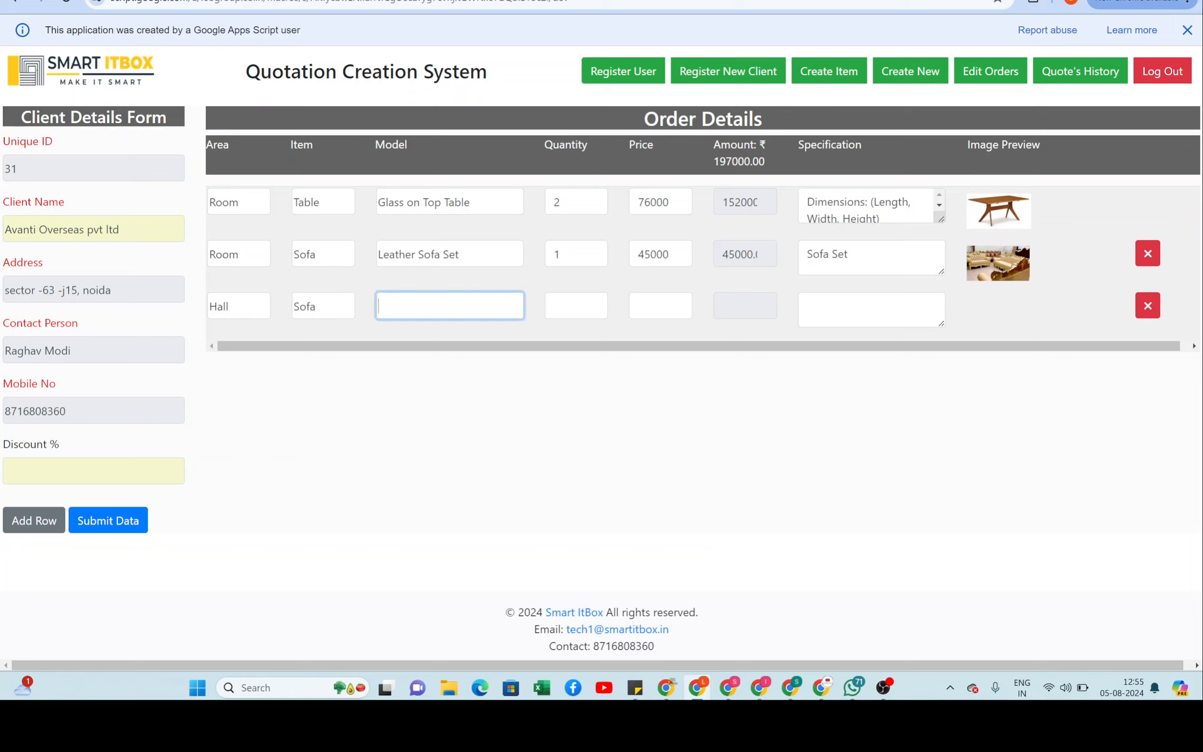
key(Down)
key(Down)
key(Down)
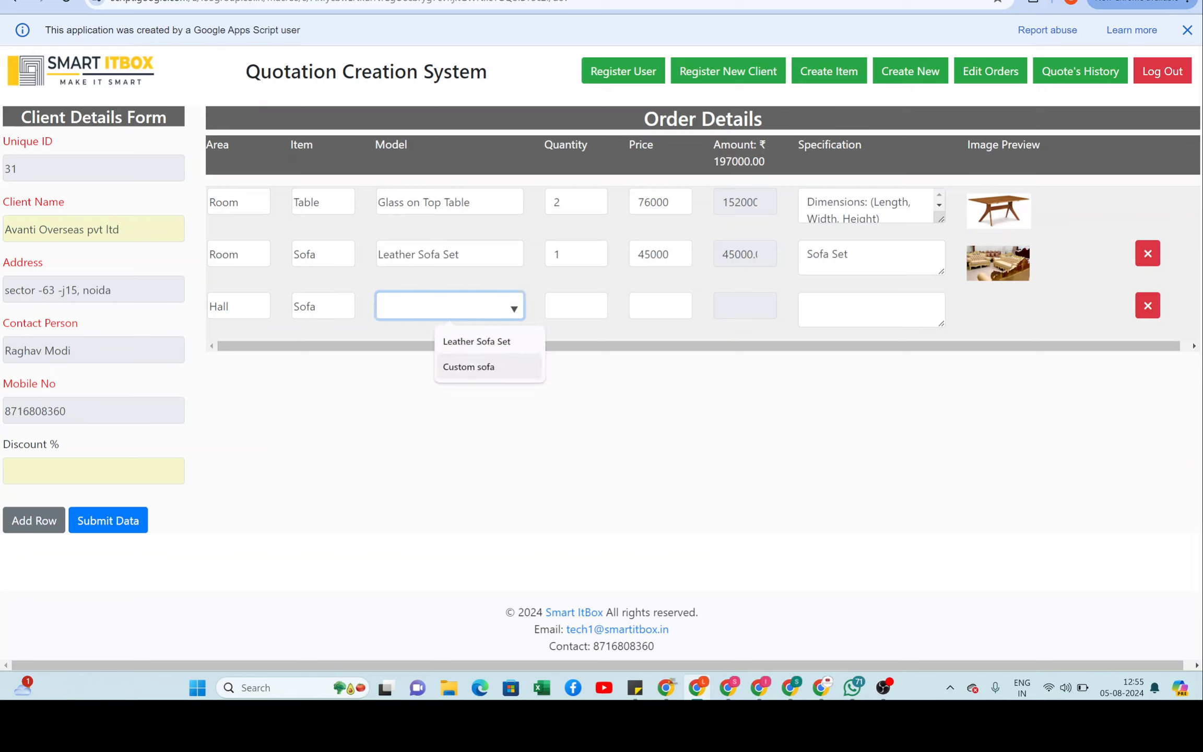
key(Return)
key(Tab)
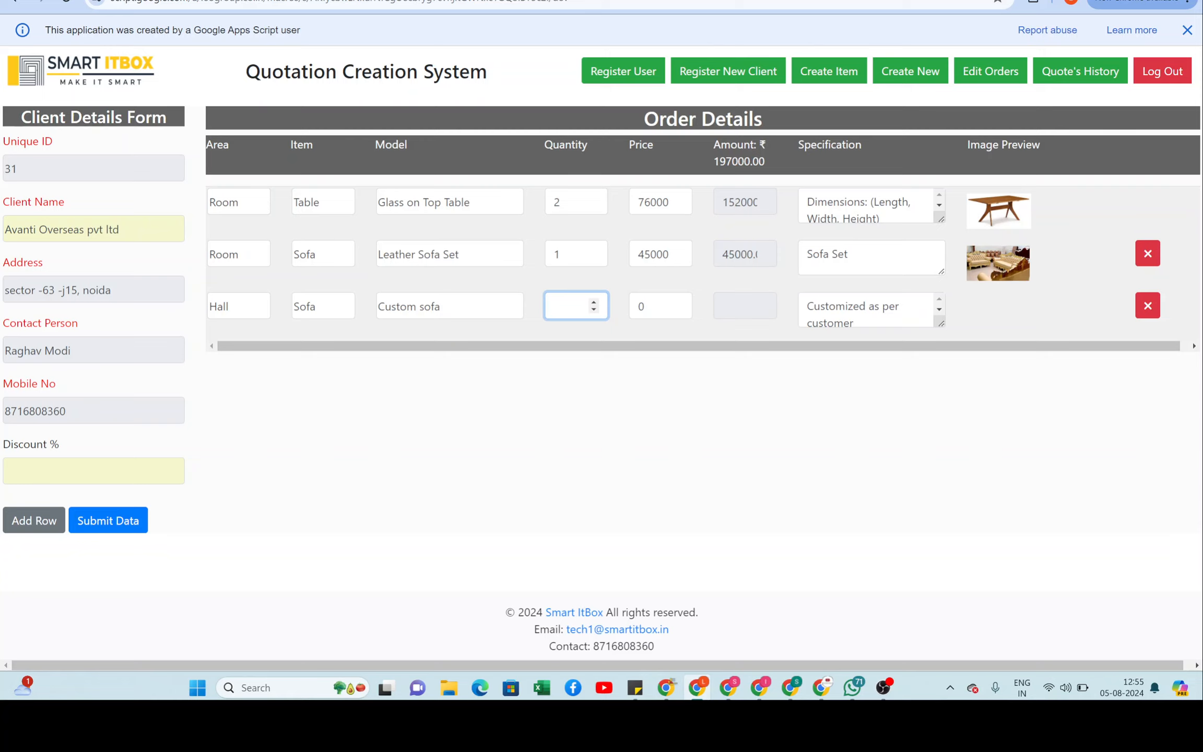
text(2)
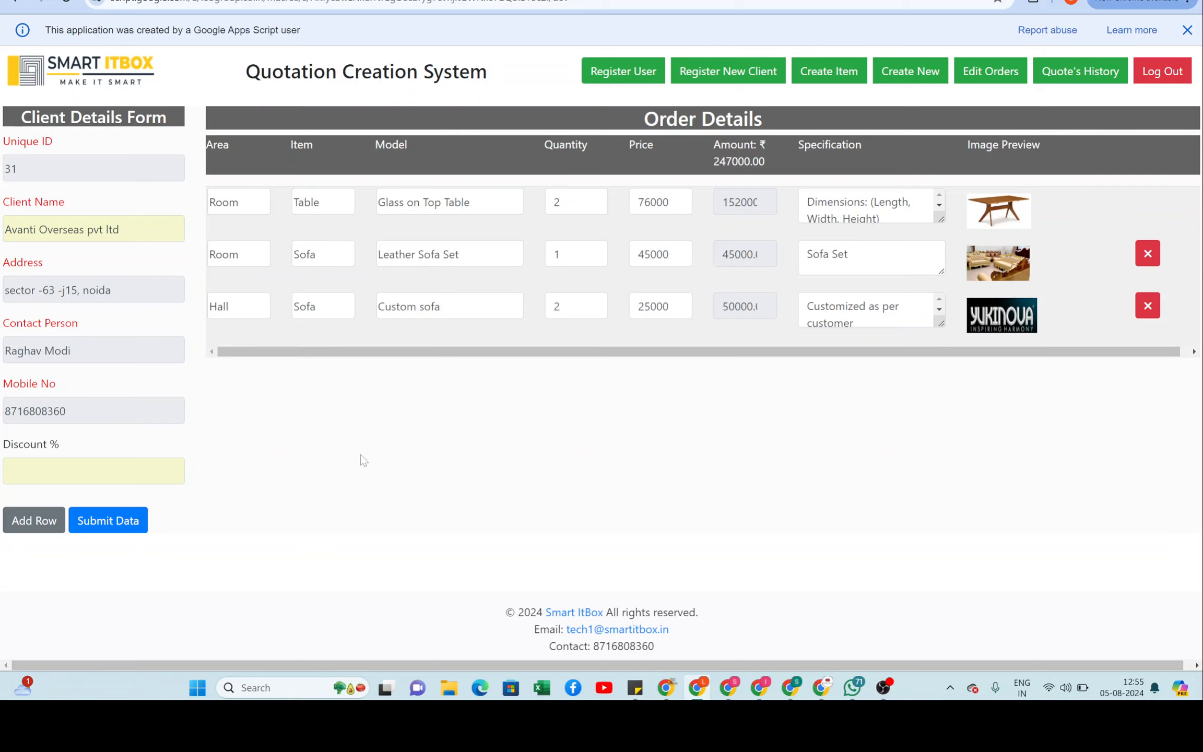
click(31, 524)
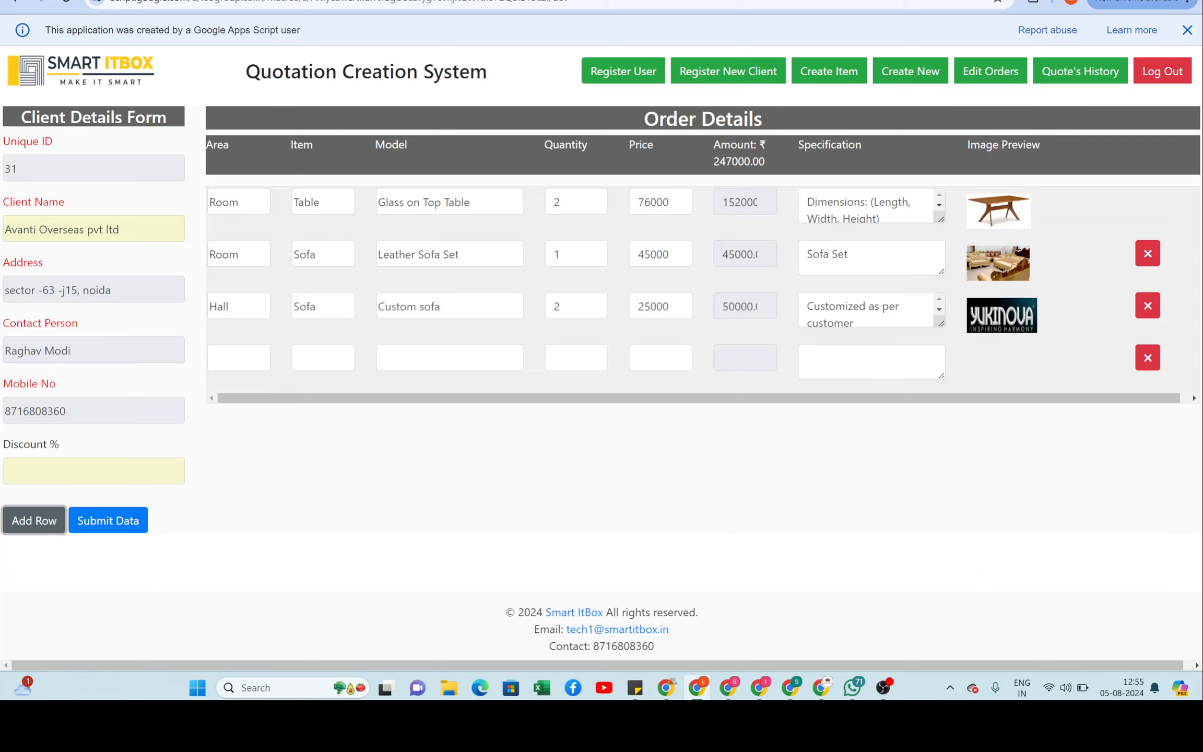
click(239, 359)
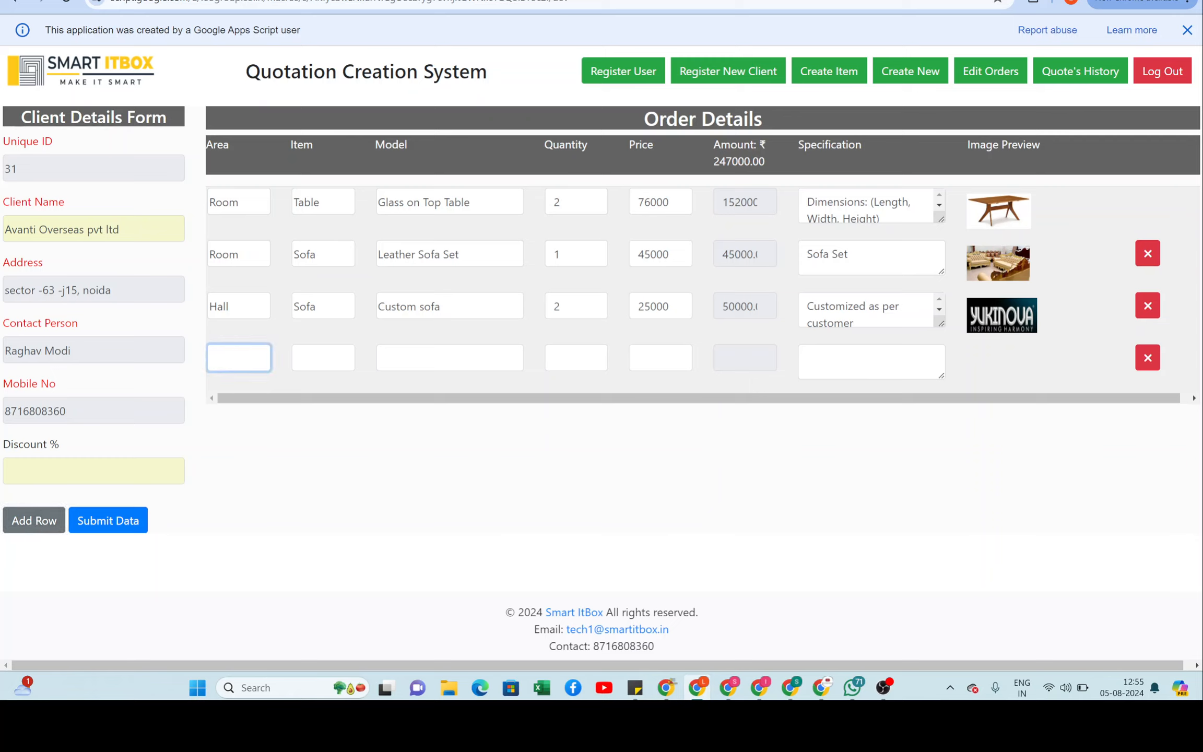
Step: Set the fourth row's Area to Room 2 with item Bed and model DoubleBed
text(Room 2)
key(Tab)
key(Down)
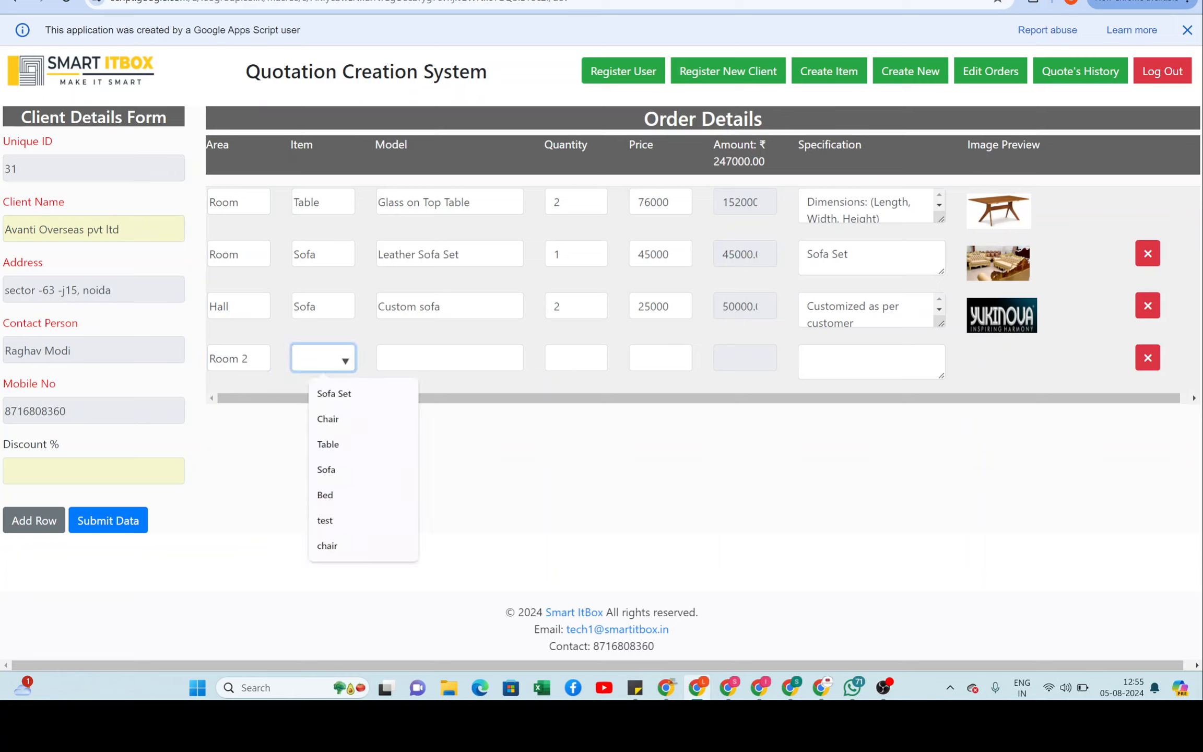
key(Down)
key(Down)
key(Down)
key(Down)
key(Return)
key(Tab)
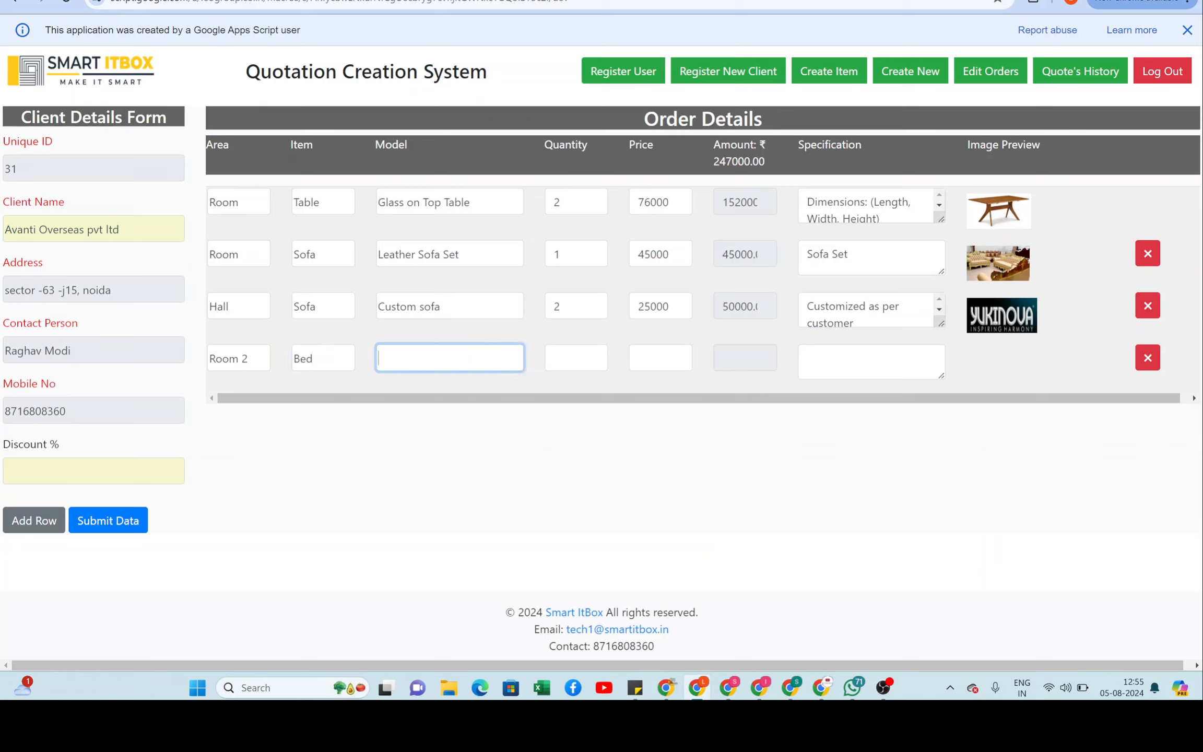
key(Down)
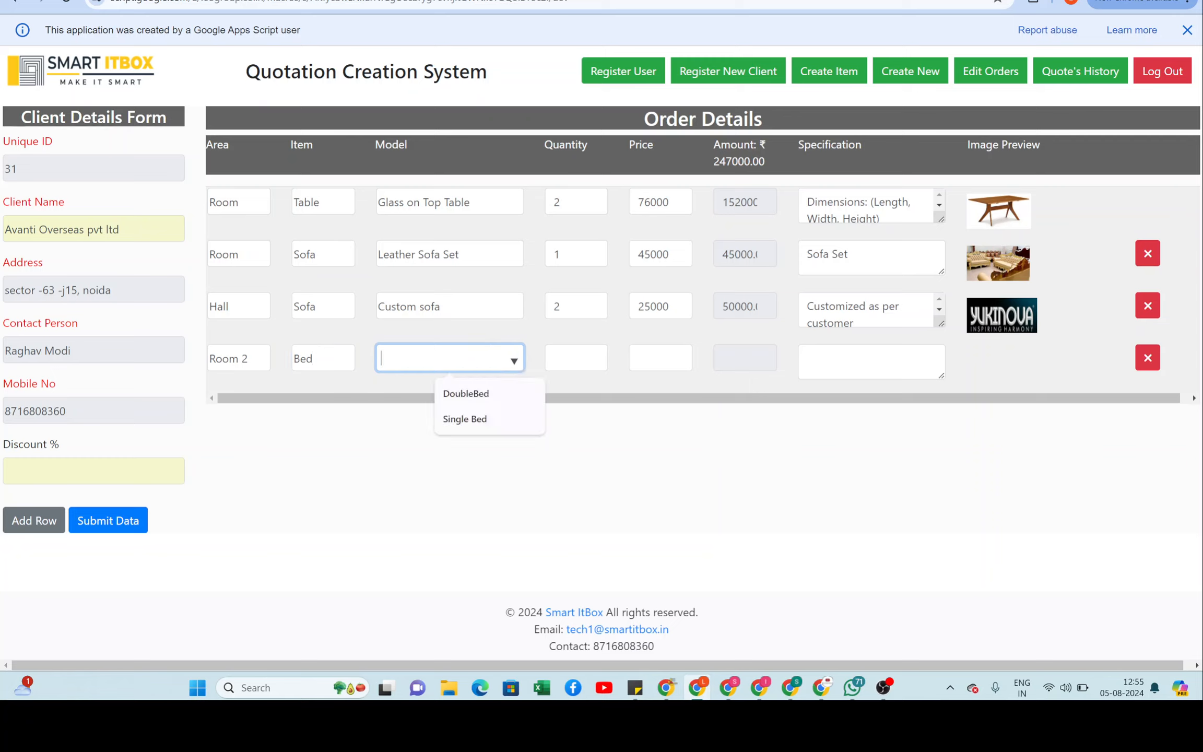
key(Down)
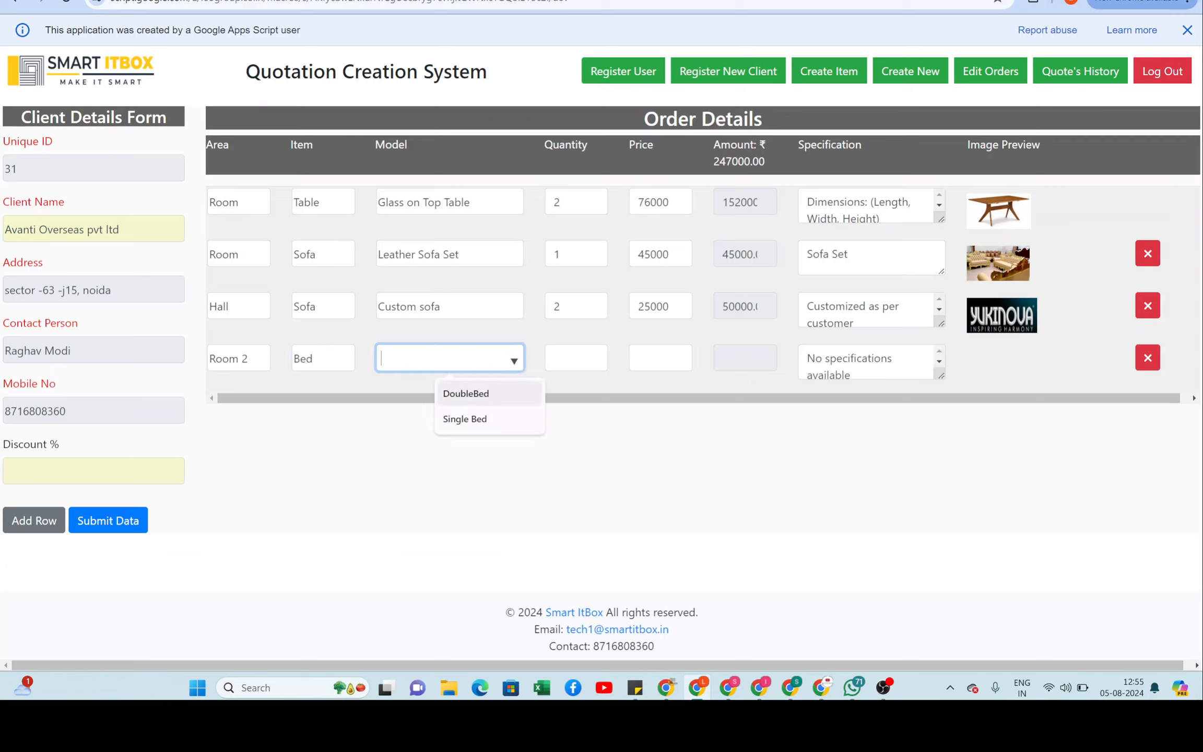
key(Return)
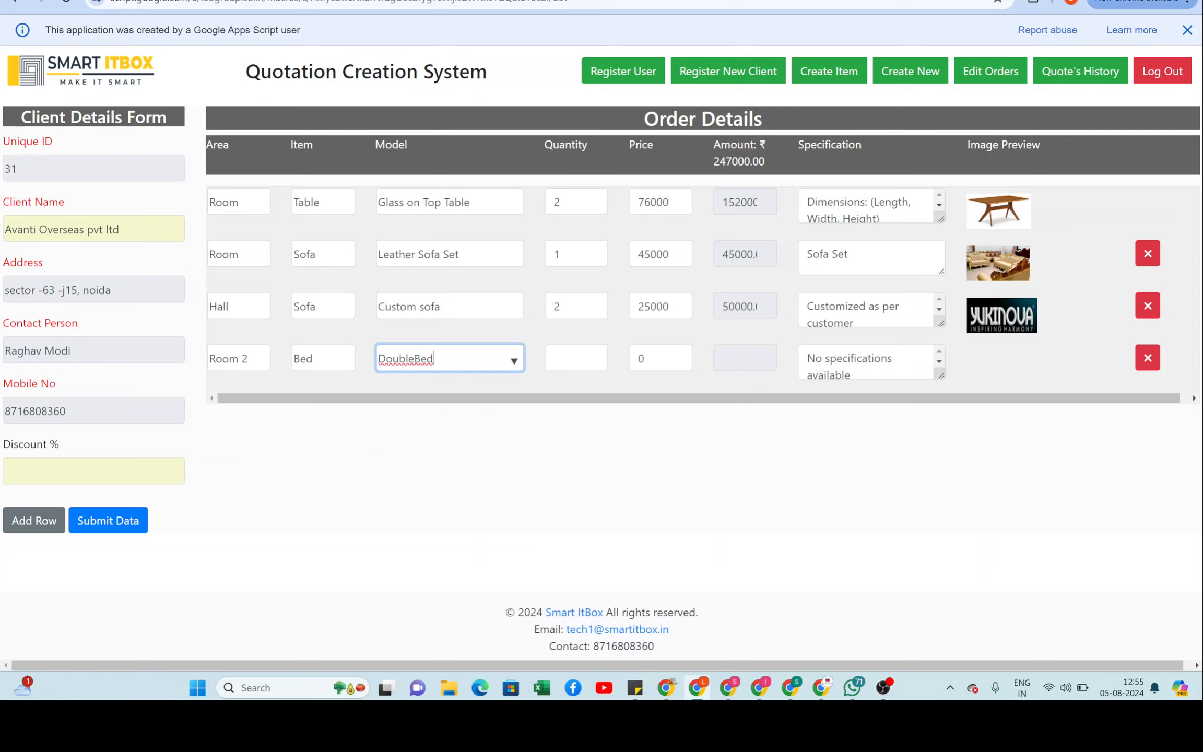
Step: Enter quantity 1 for the DoubleBed row so its 20000 price fills in
click(564, 358)
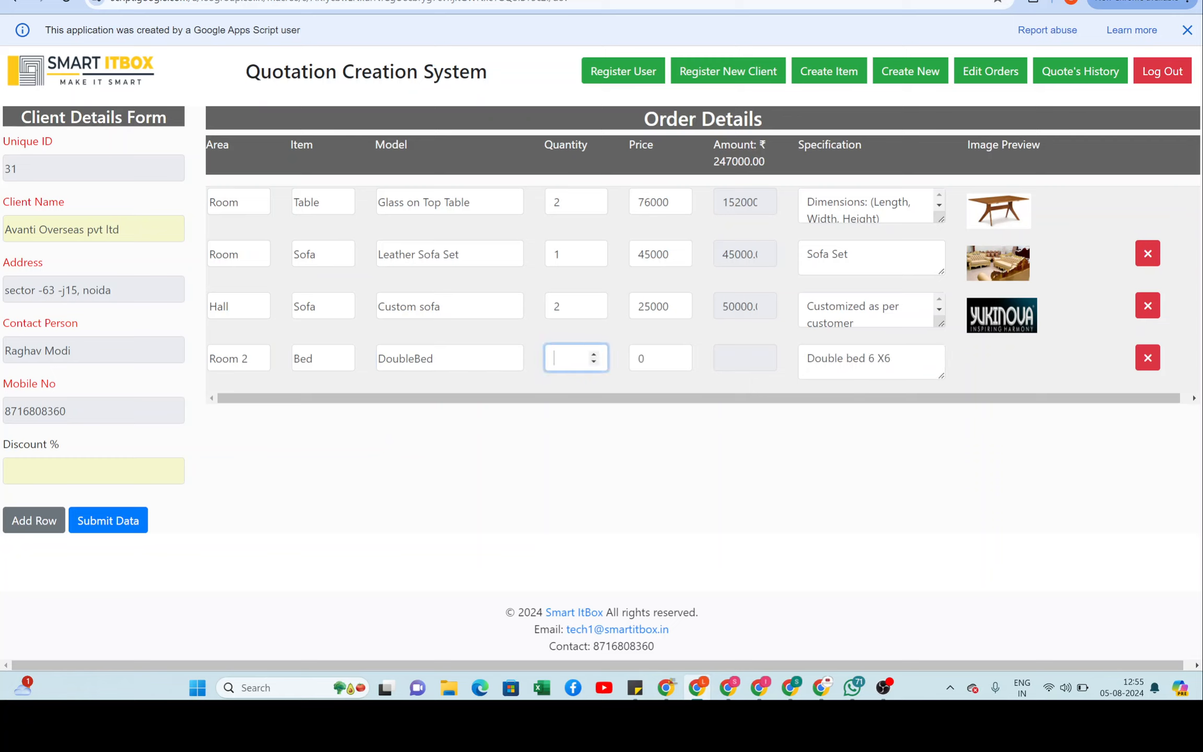
text(1)
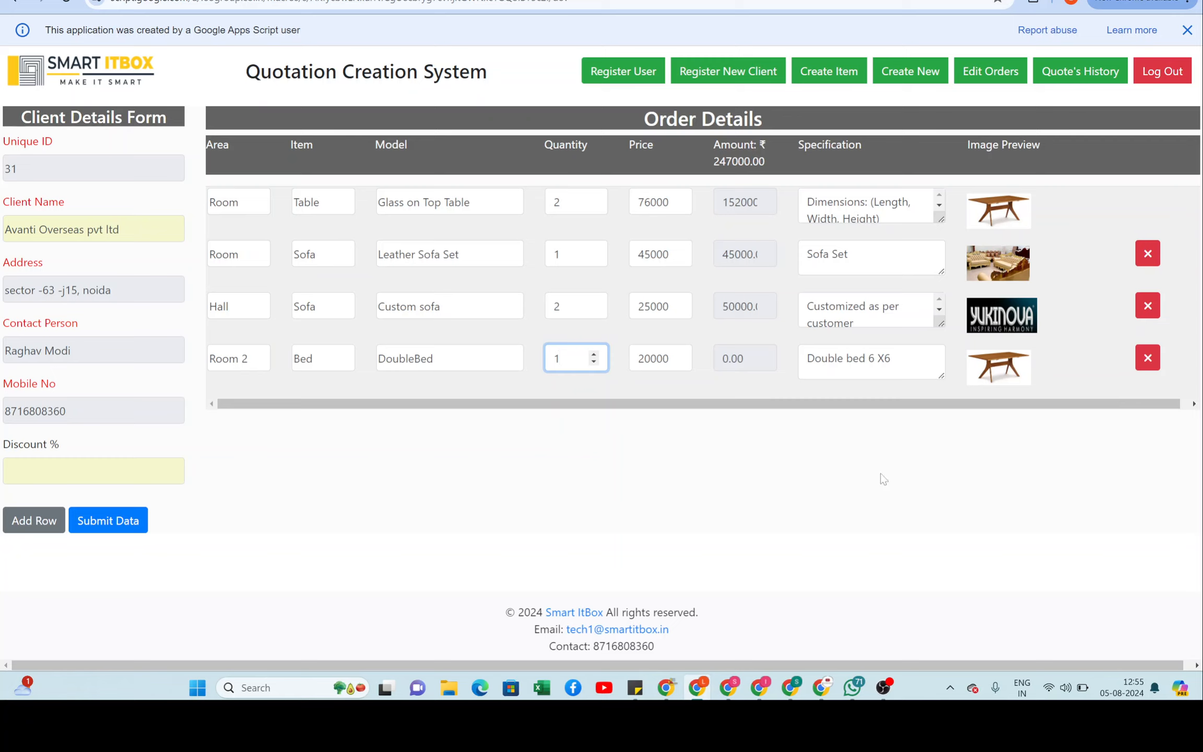
click(842, 482)
Step: Re-enter the Room 2 quantity 1 so the total updates to 267000.00
drag(765, 163, 715, 165)
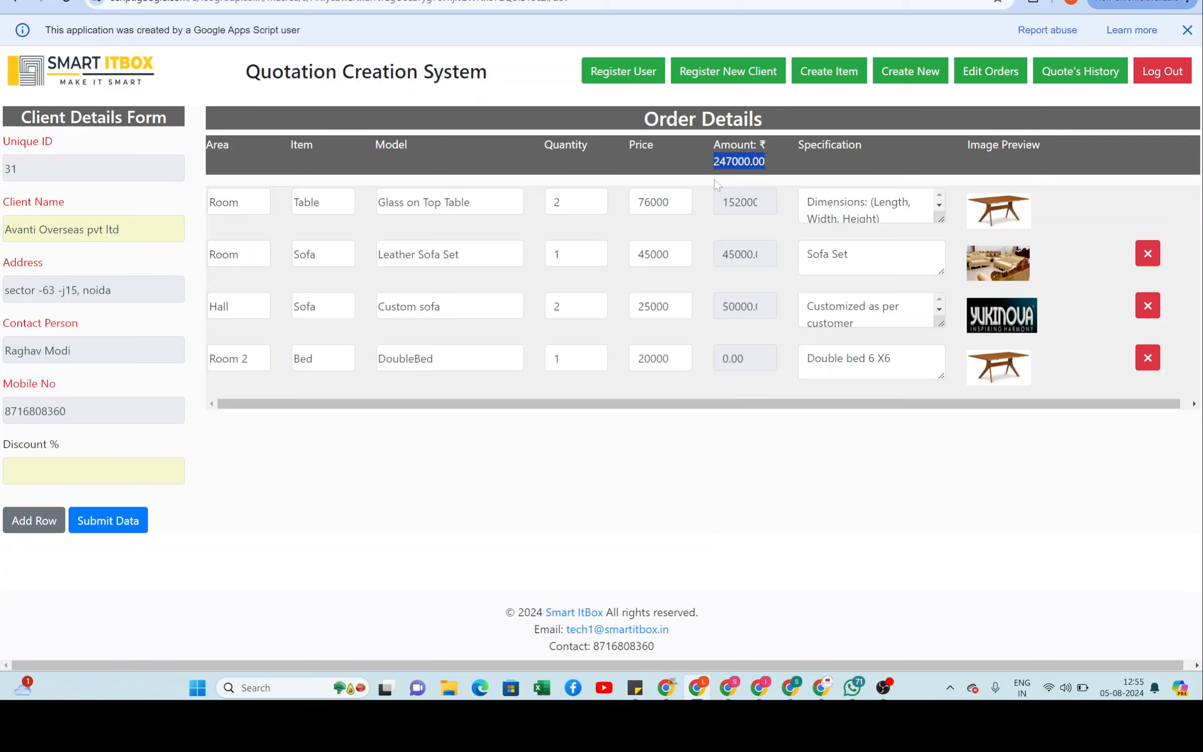
click(591, 366)
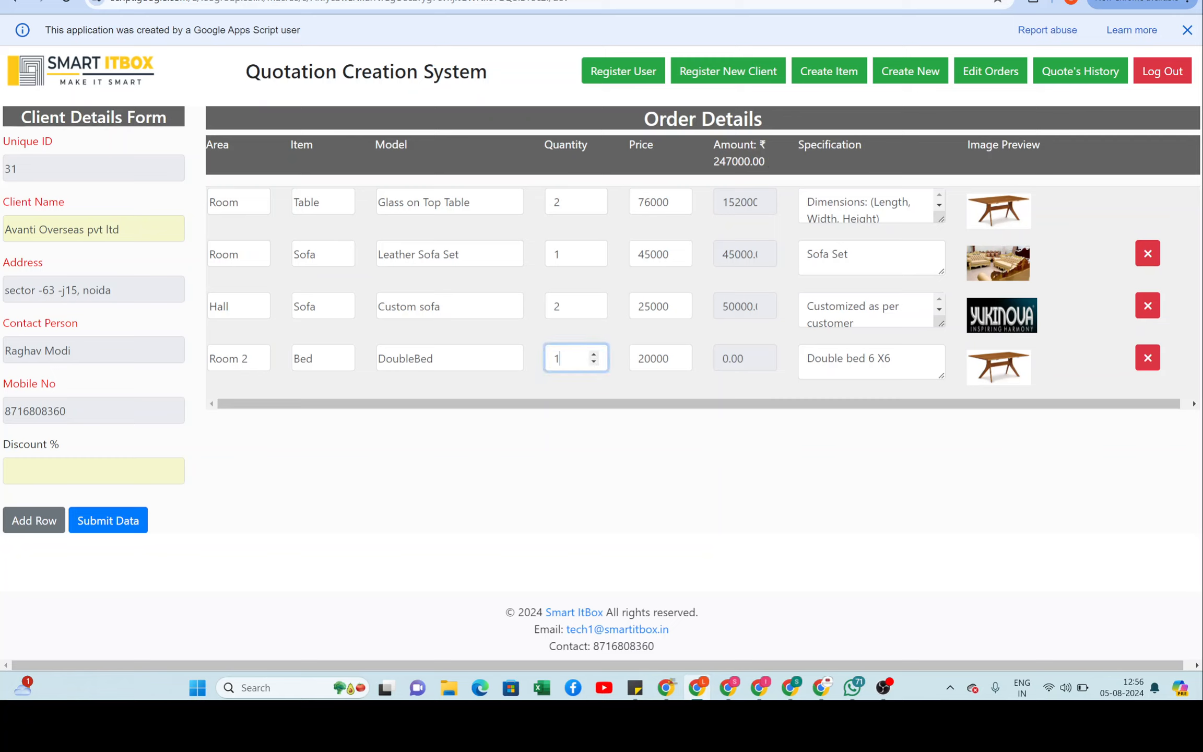
key(BackSpace)
text(1)
click(679, 486)
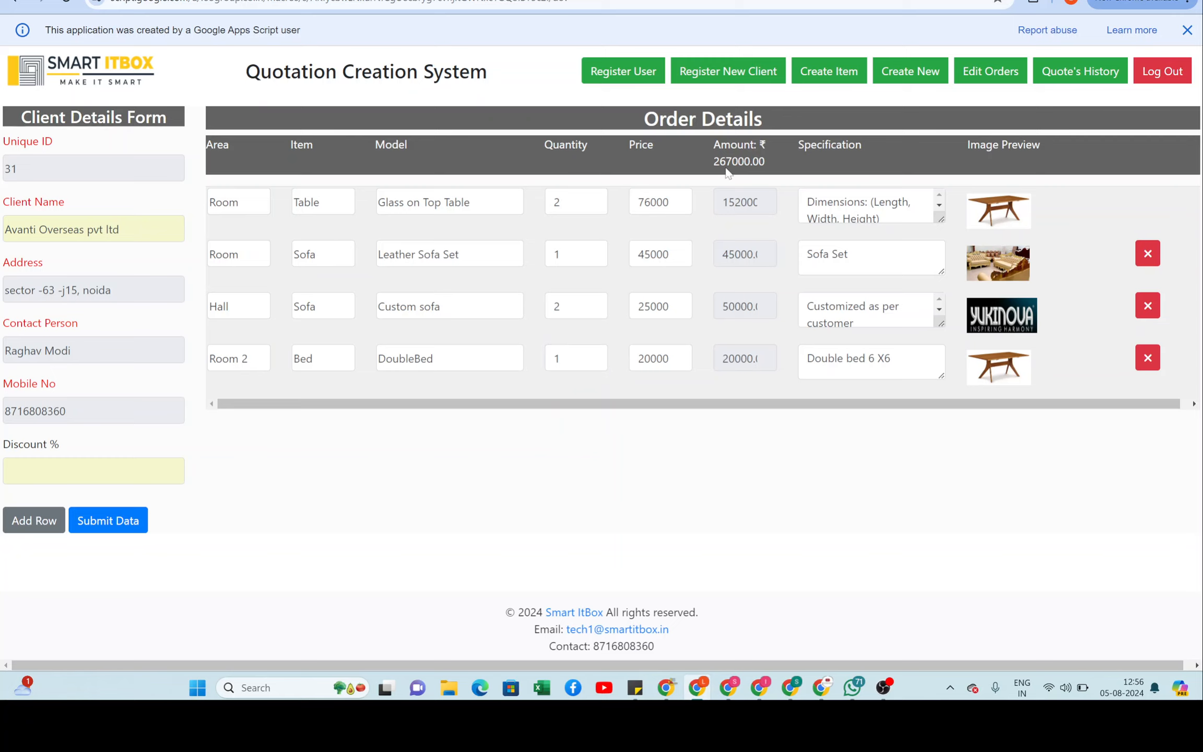
drag(708, 160, 775, 169)
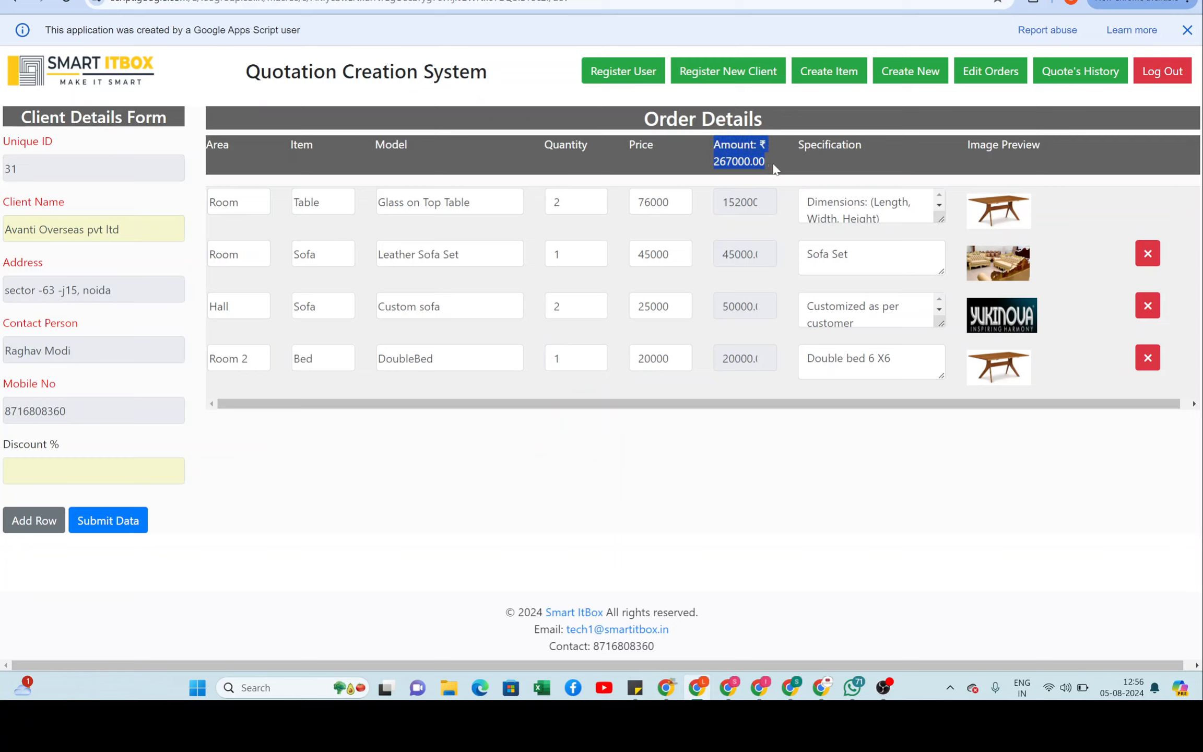
Step: Apply a 5% discount and submit quotation 31
click(172, 471)
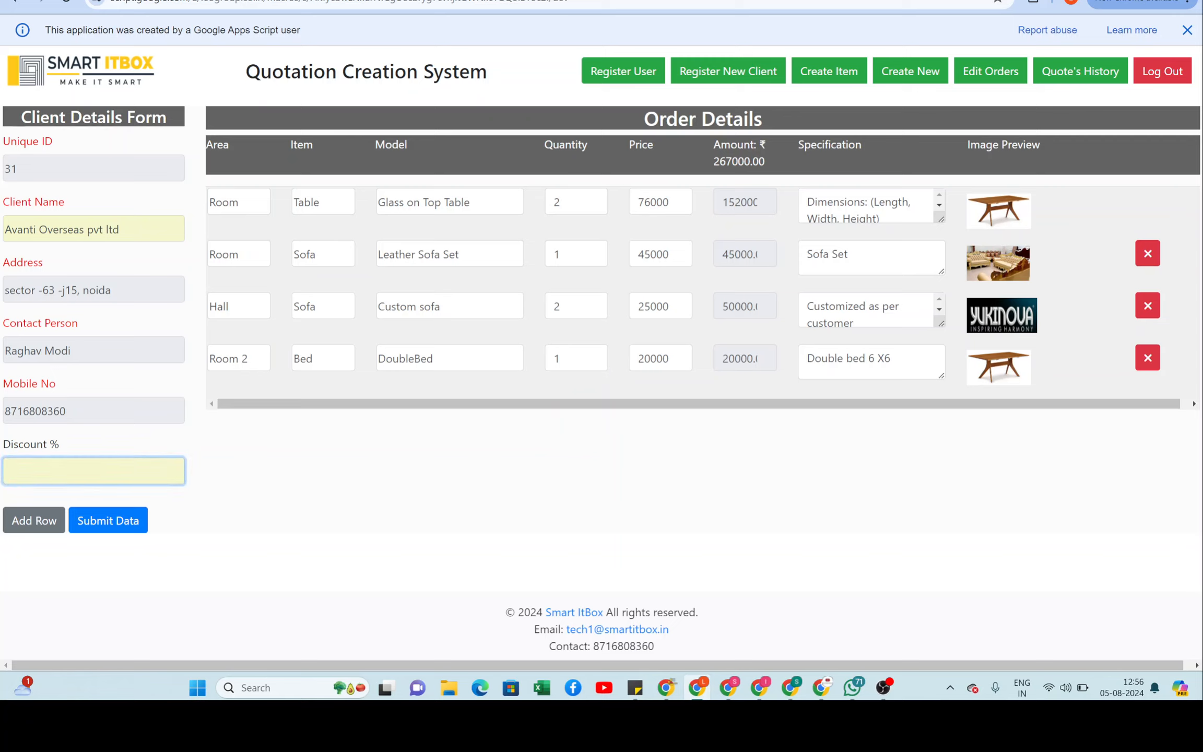
text(5)
click(261, 495)
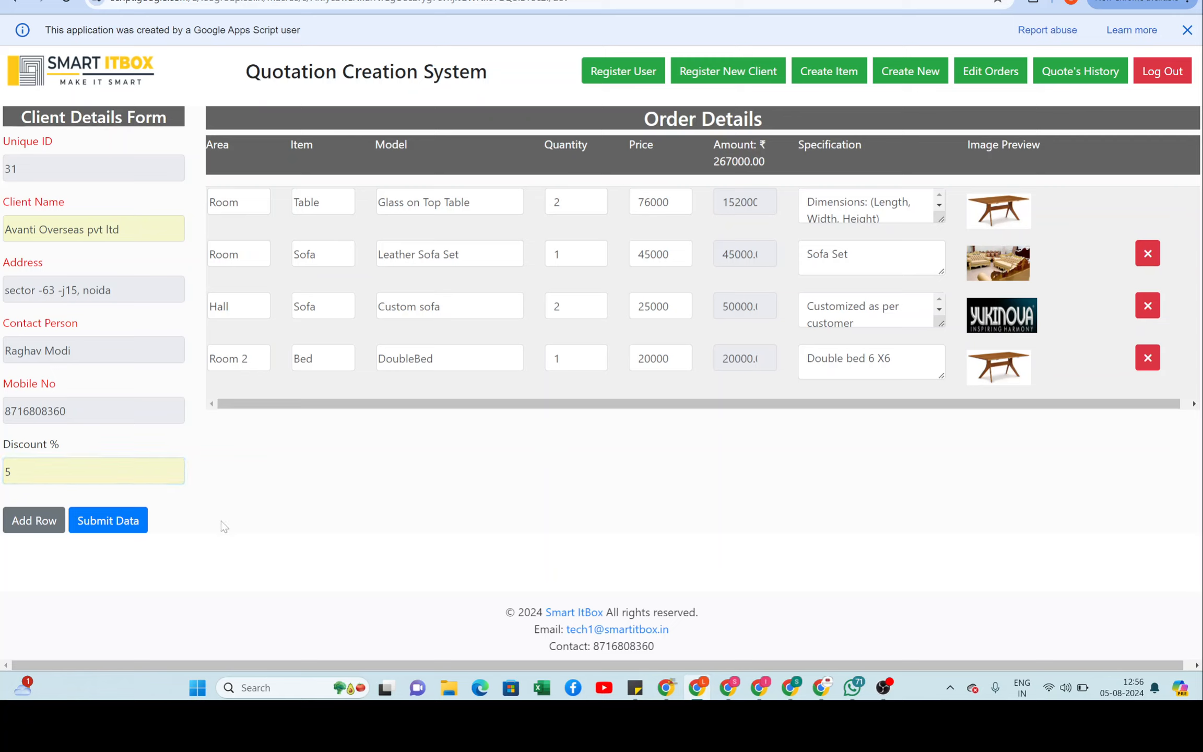
click(113, 525)
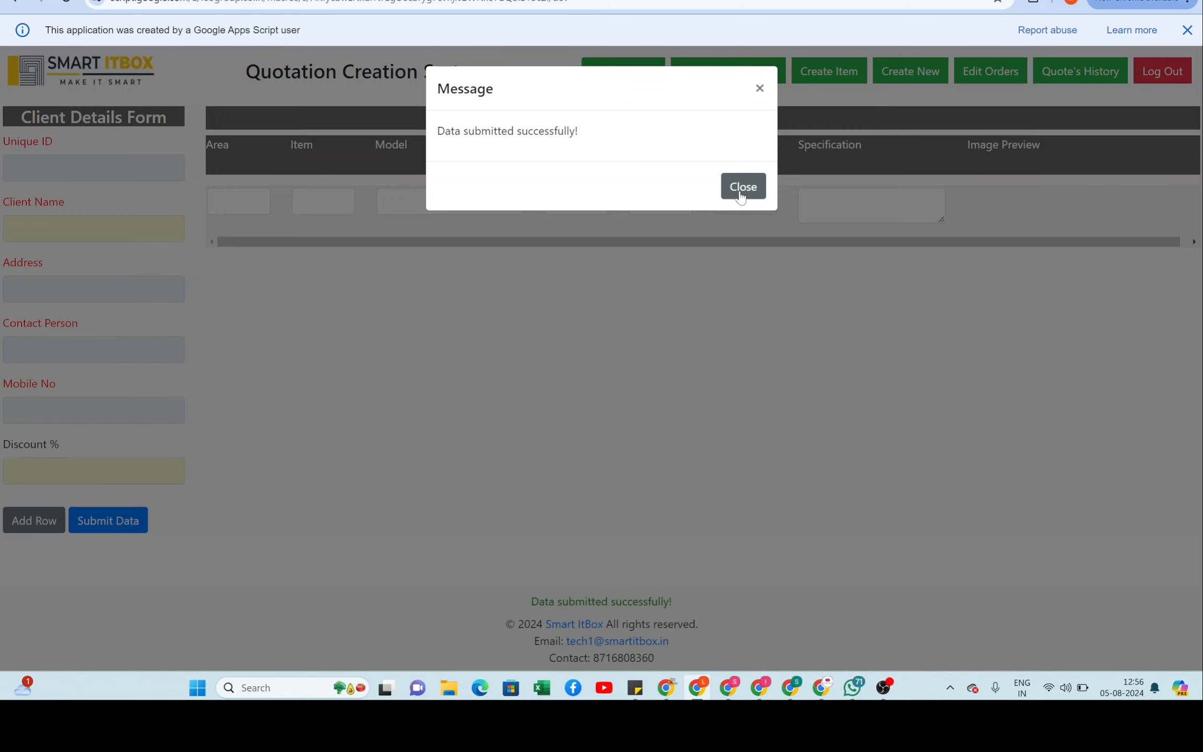
Step: Close the 'Data submitted successfully!' message to get the blank form with Unique ID 32
click(743, 188)
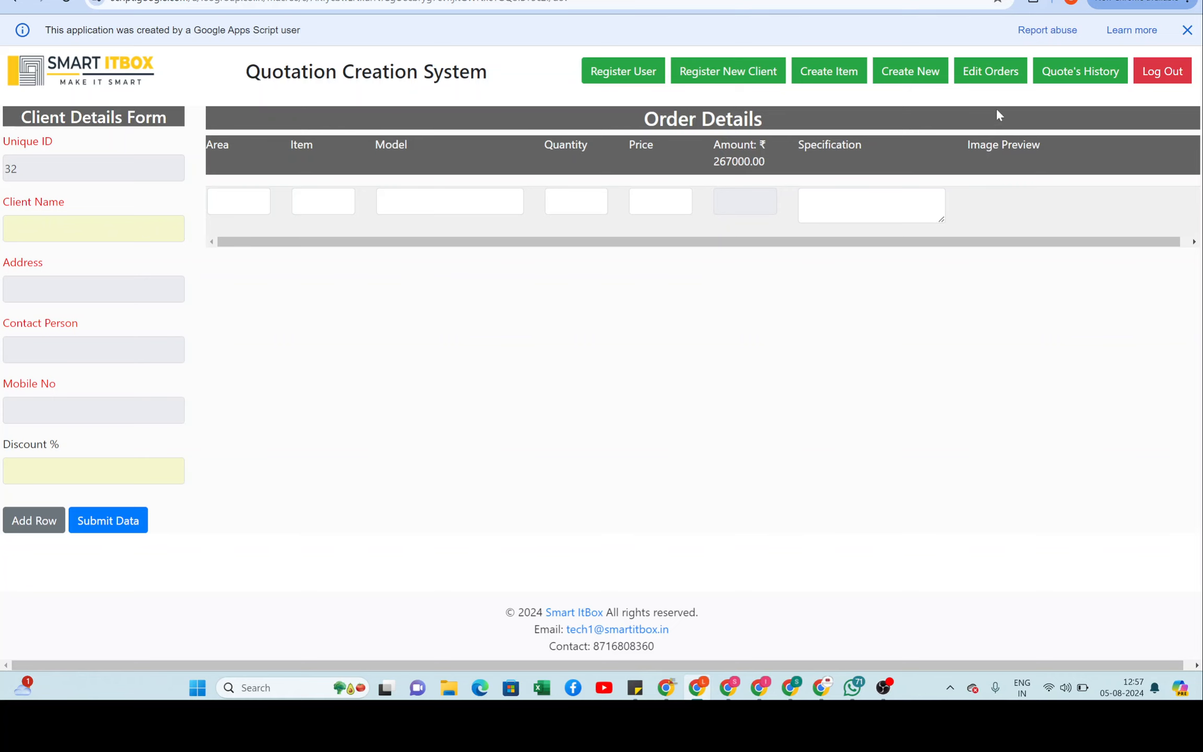
Step: Open Quote's History and find quote 31 for Avanti Overseas pvt ltd at 267000
click(1064, 74)
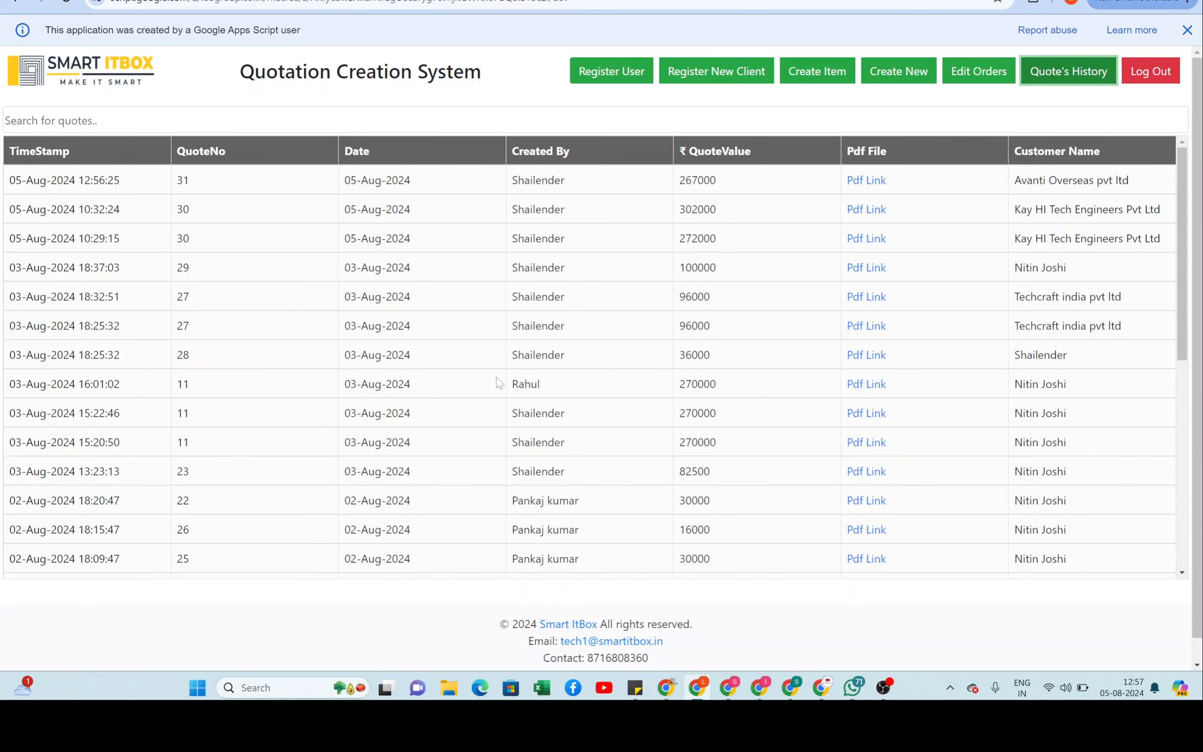
scroll(496, 377, down, 10)
scroll(496, 377, up, 10)
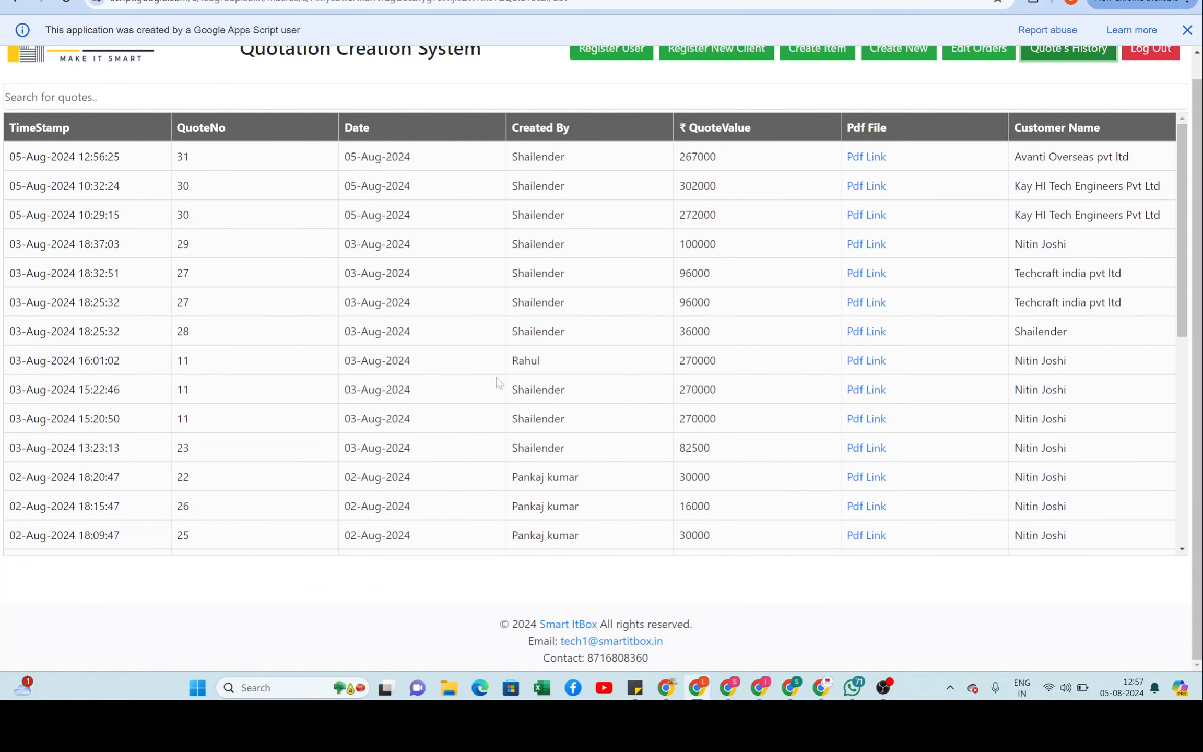
scroll(496, 377, up, 1)
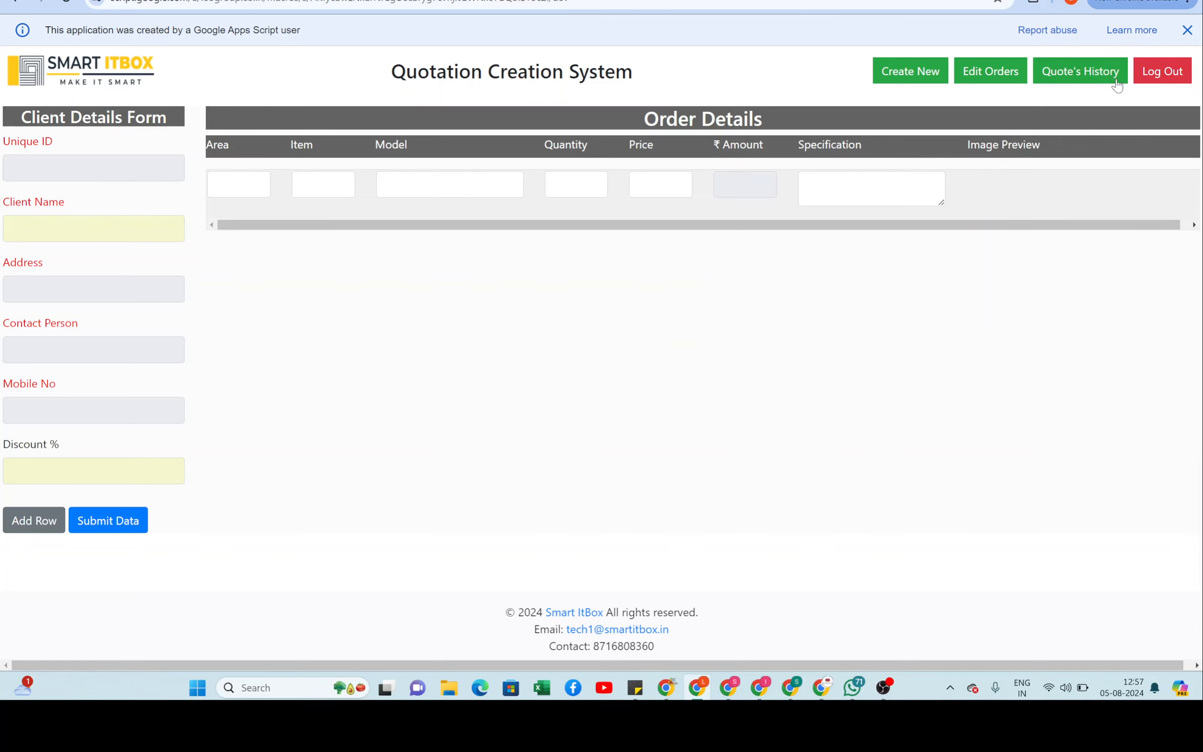
click(1083, 80)
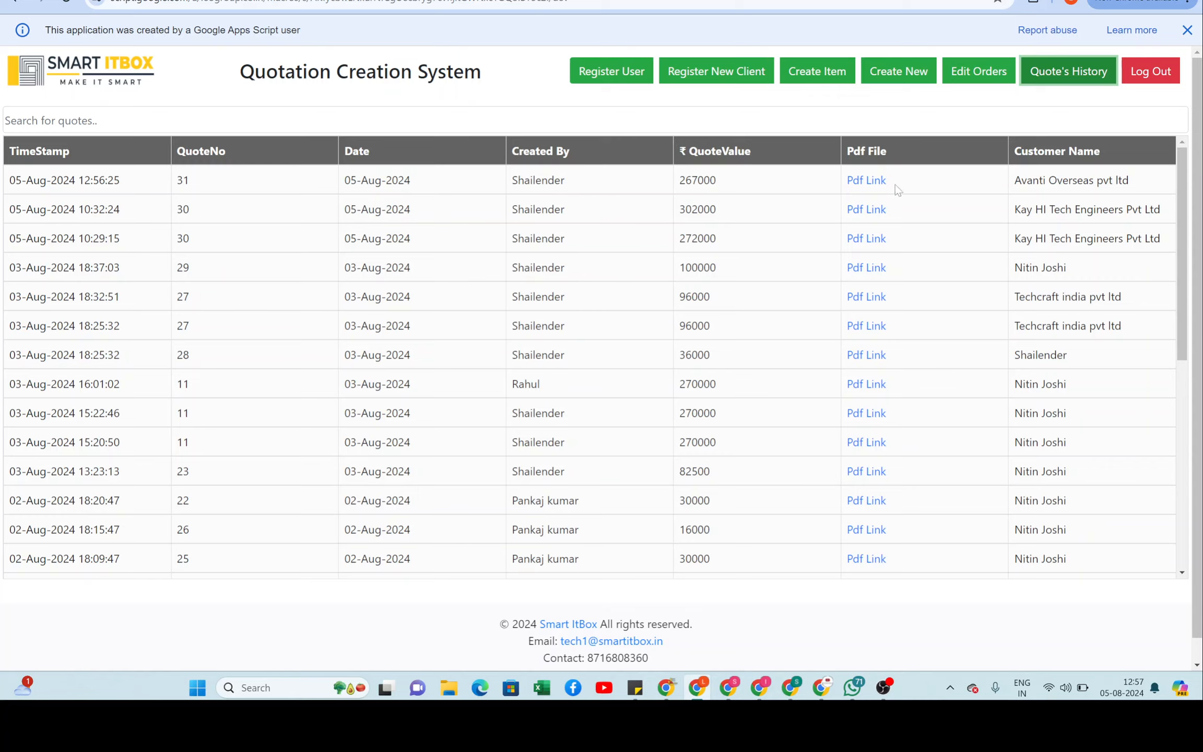
Step: Review Client_31_Quote.pdf's specifications and ₹299,307.00 total, then close it
click(864, 180)
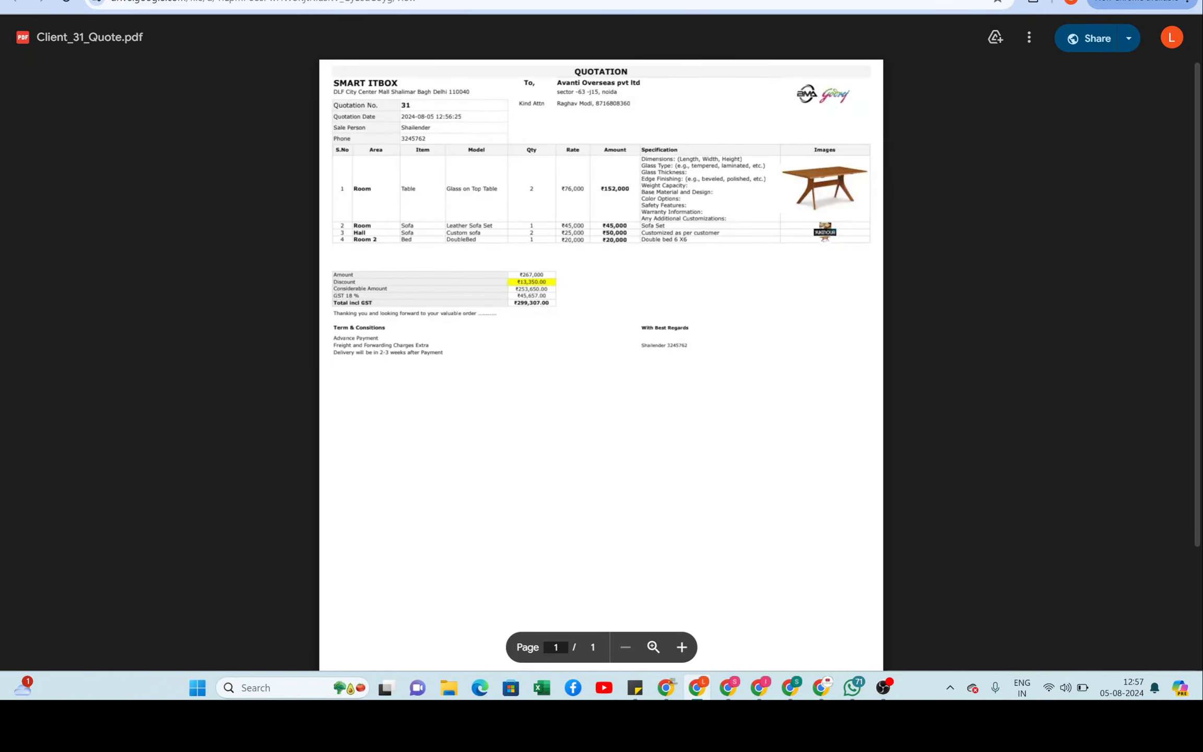
scroll(663, 398, up, 5)
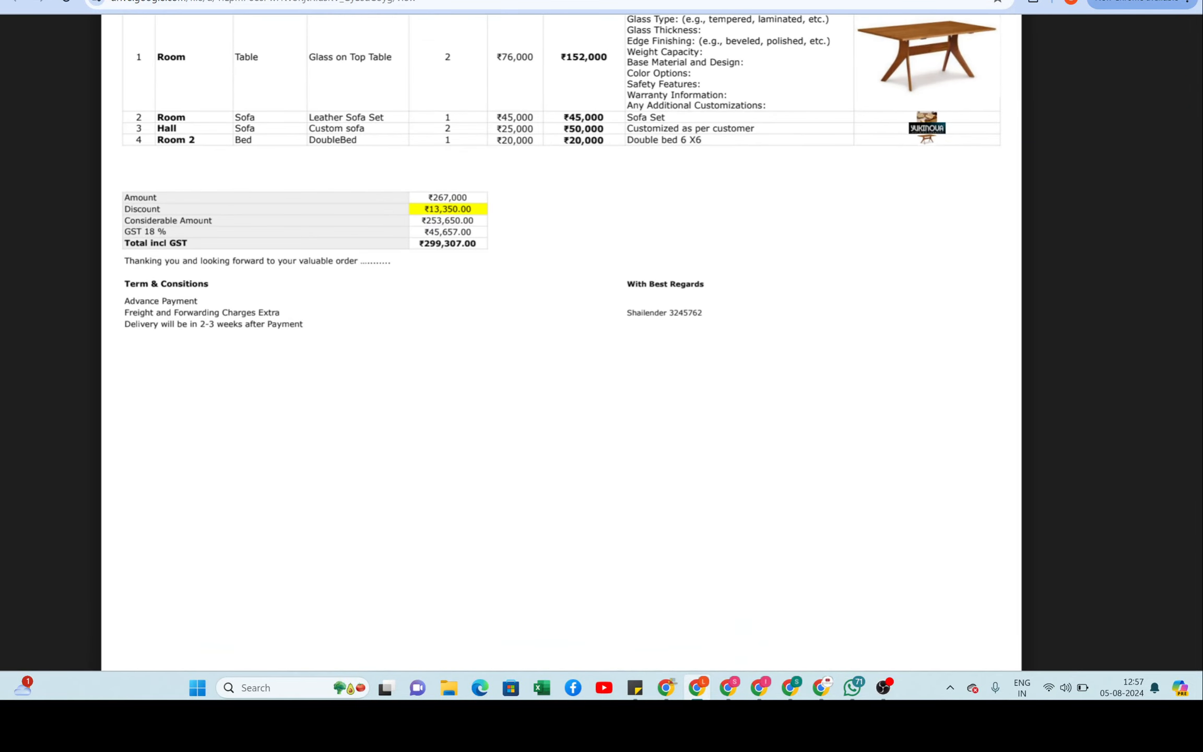
scroll(561, 340, up, 3)
scroll(561, 339, up, 2)
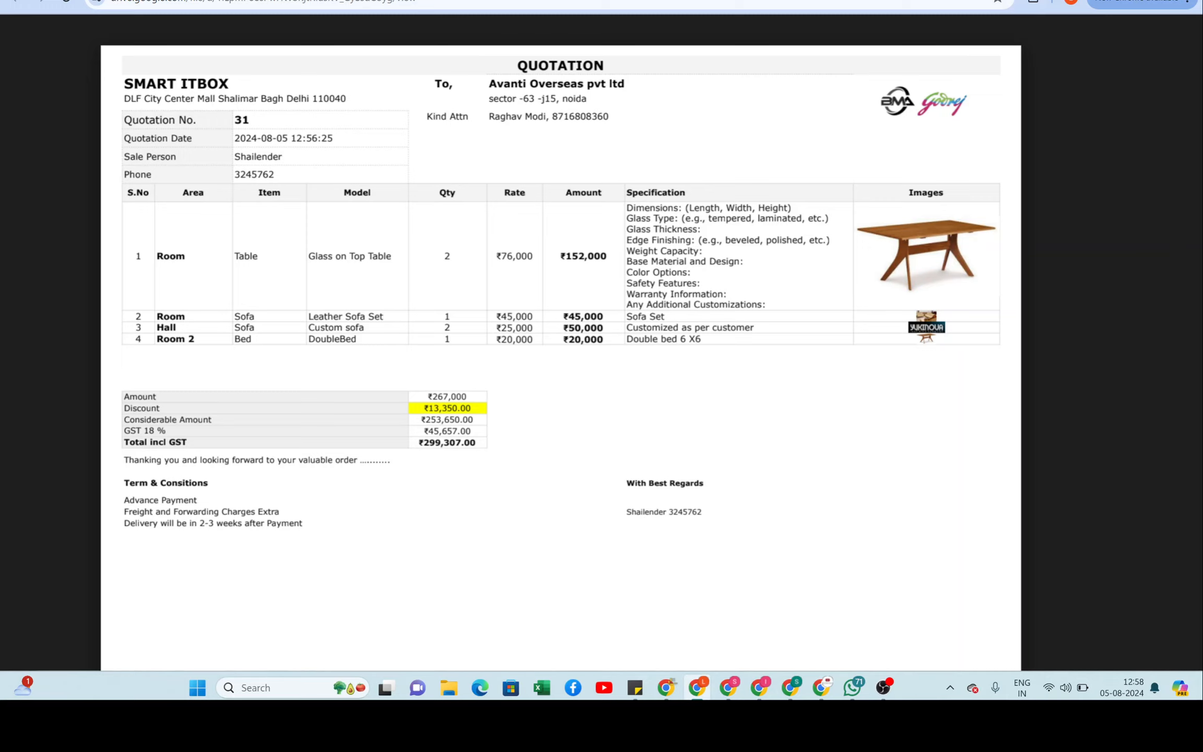
drag(766, 305, 627, 218)
click(629, 219)
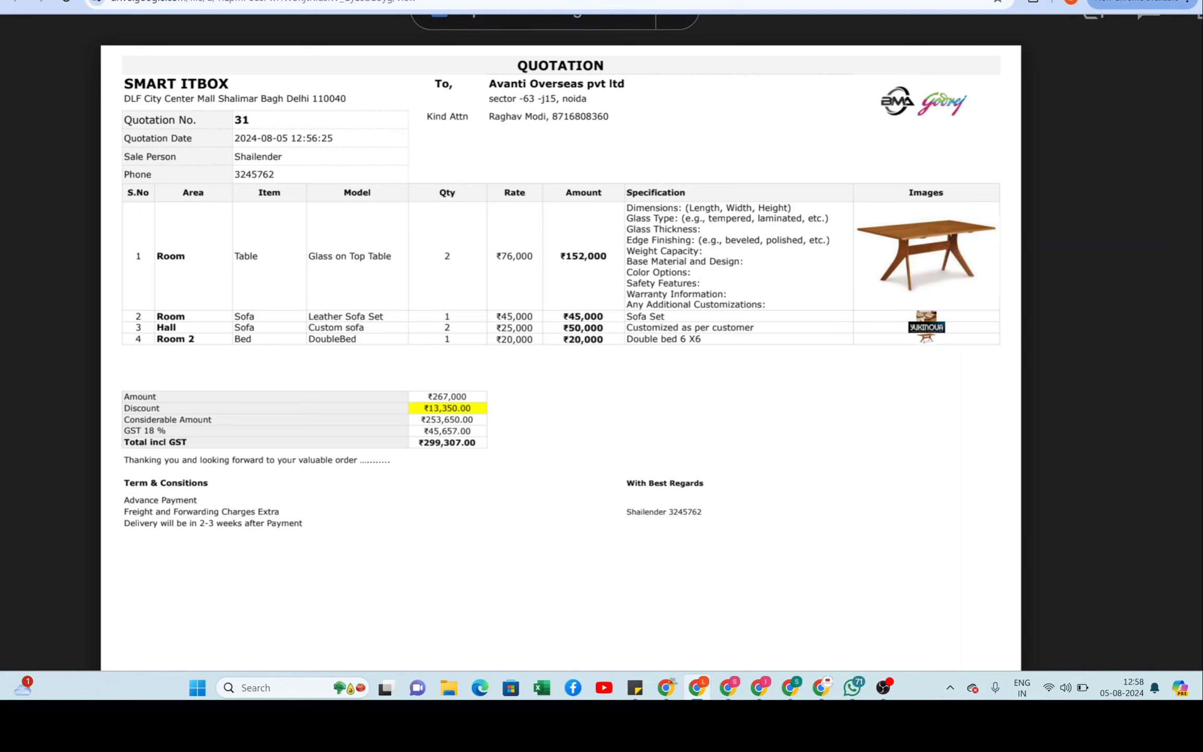
scroll(561, 339, down, 1)
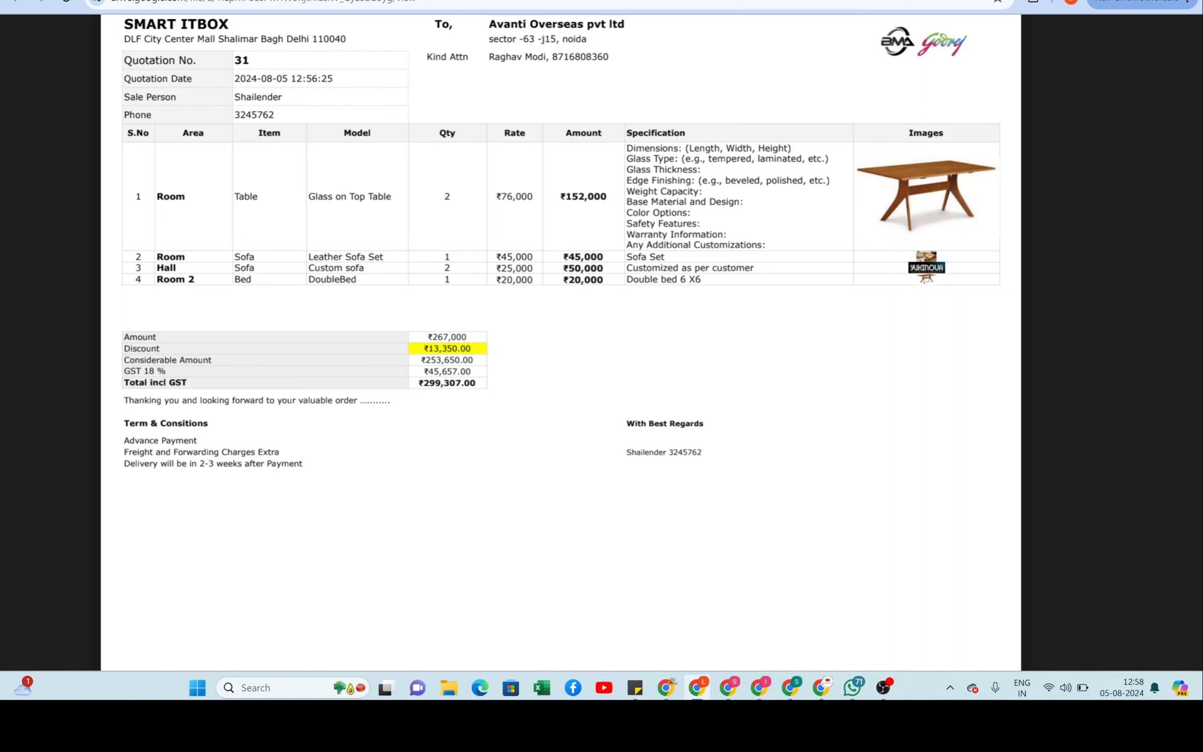
scroll(561, 340, up, 1)
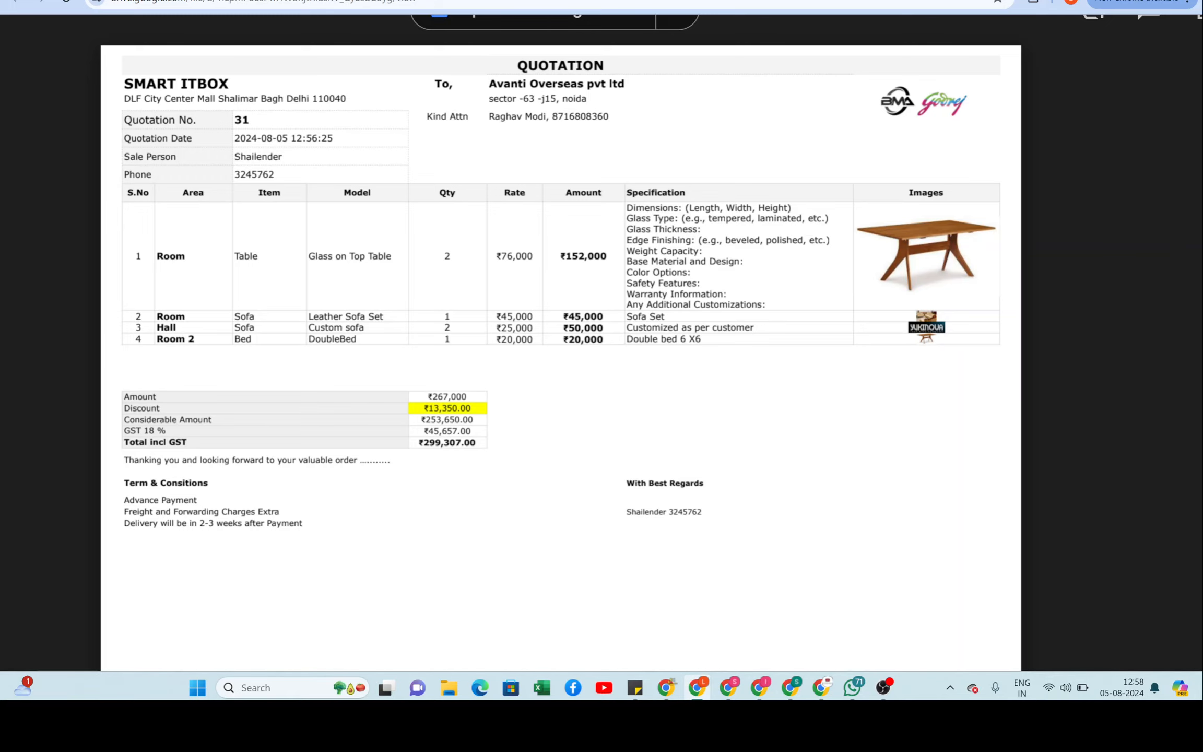
key(ctrl+w)
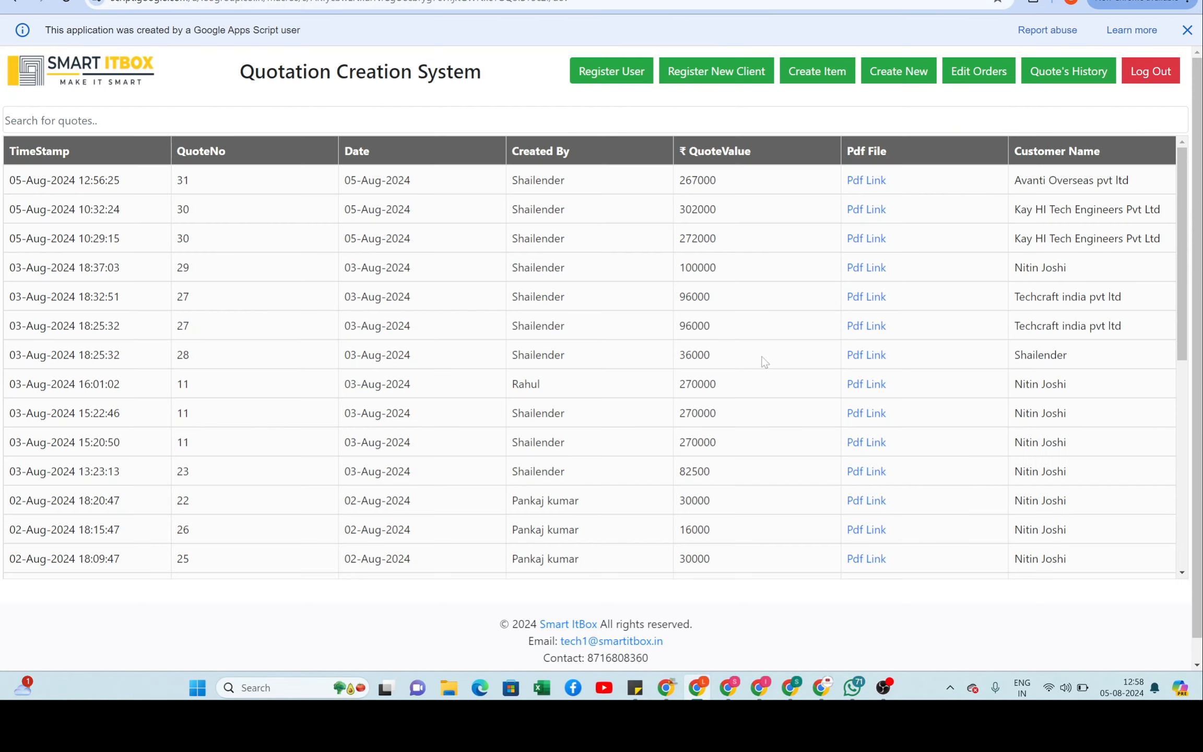
Step: Look over the quote history table, then go to the Edit Order Details page
scroll(763, 361, down, 5)
scroll(765, 362, up, 4)
scroll(606, 458, down, 8)
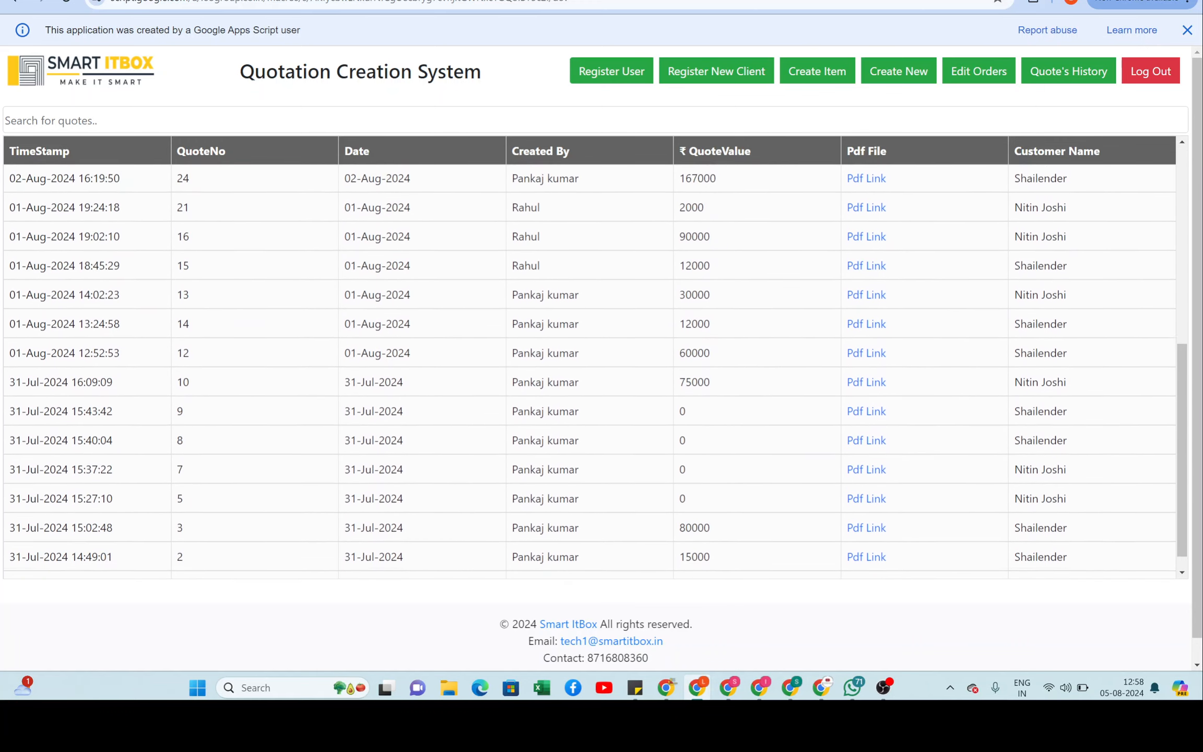
scroll(595, 365, down, 2)
scroll(624, 394, up, 15)
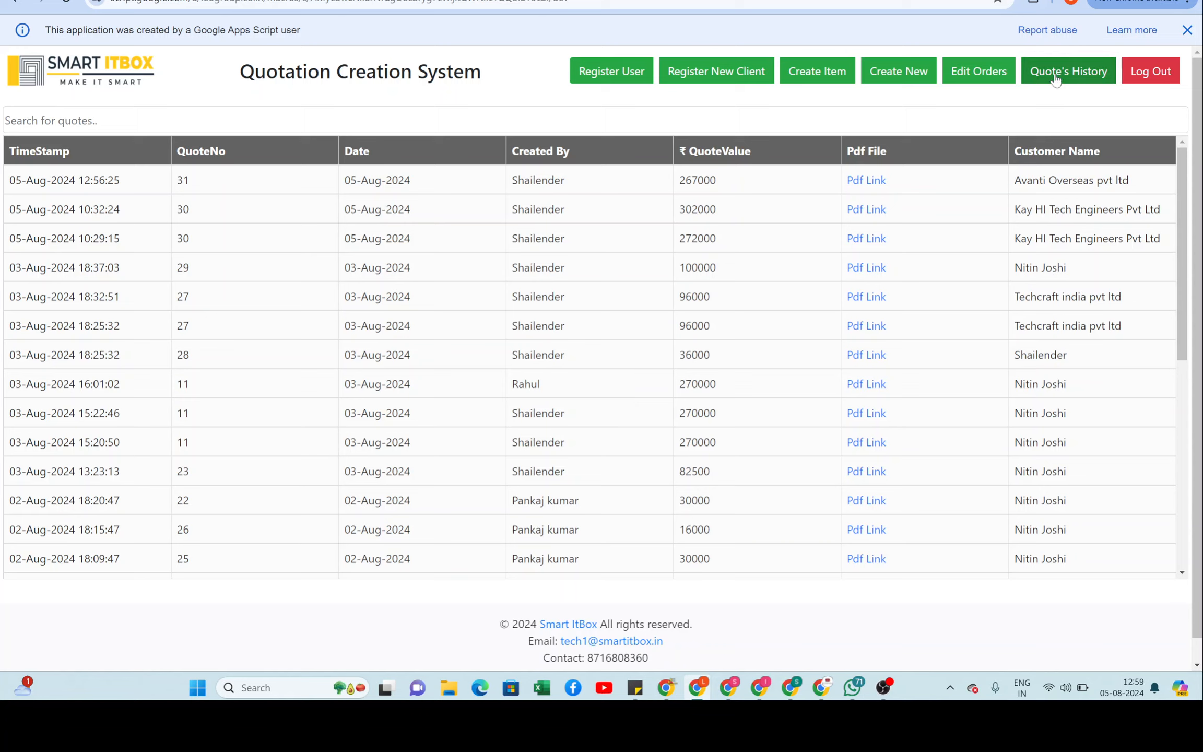
click(978, 73)
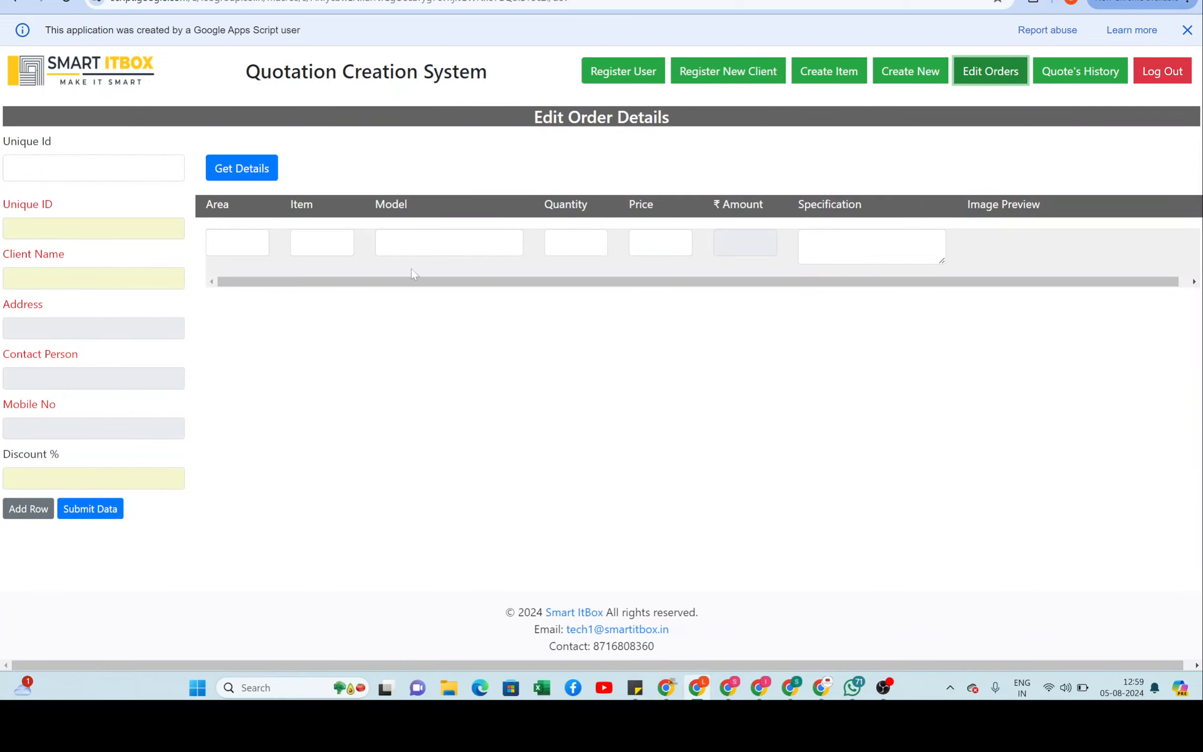
Step: Enter Unique Id 31 and fetch quote 31 for Avanti Overseas pvt ltd
click(93, 168)
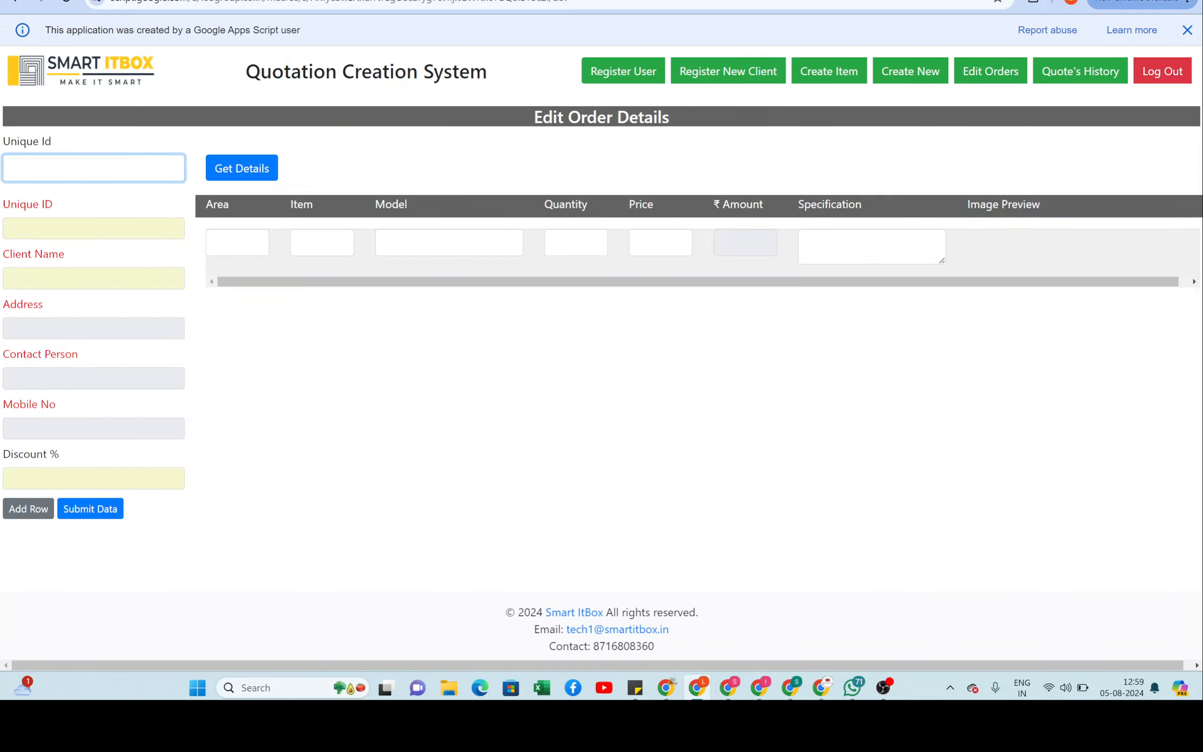
text(31)
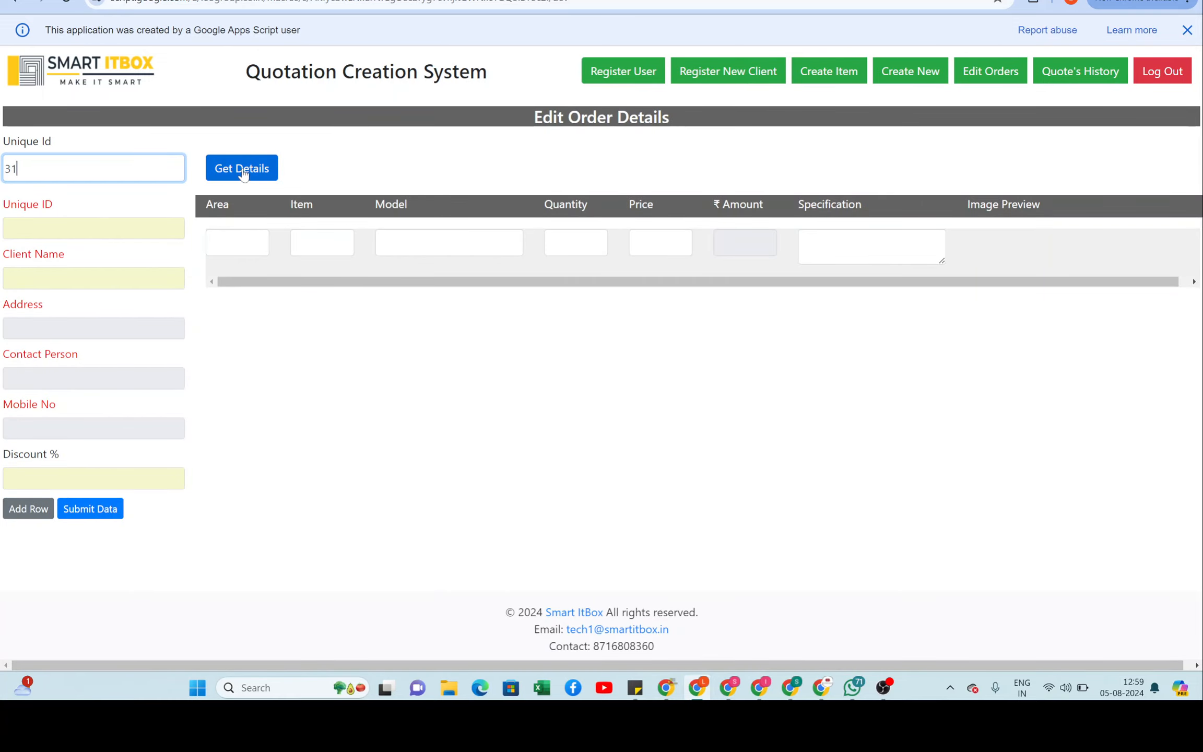
click(243, 171)
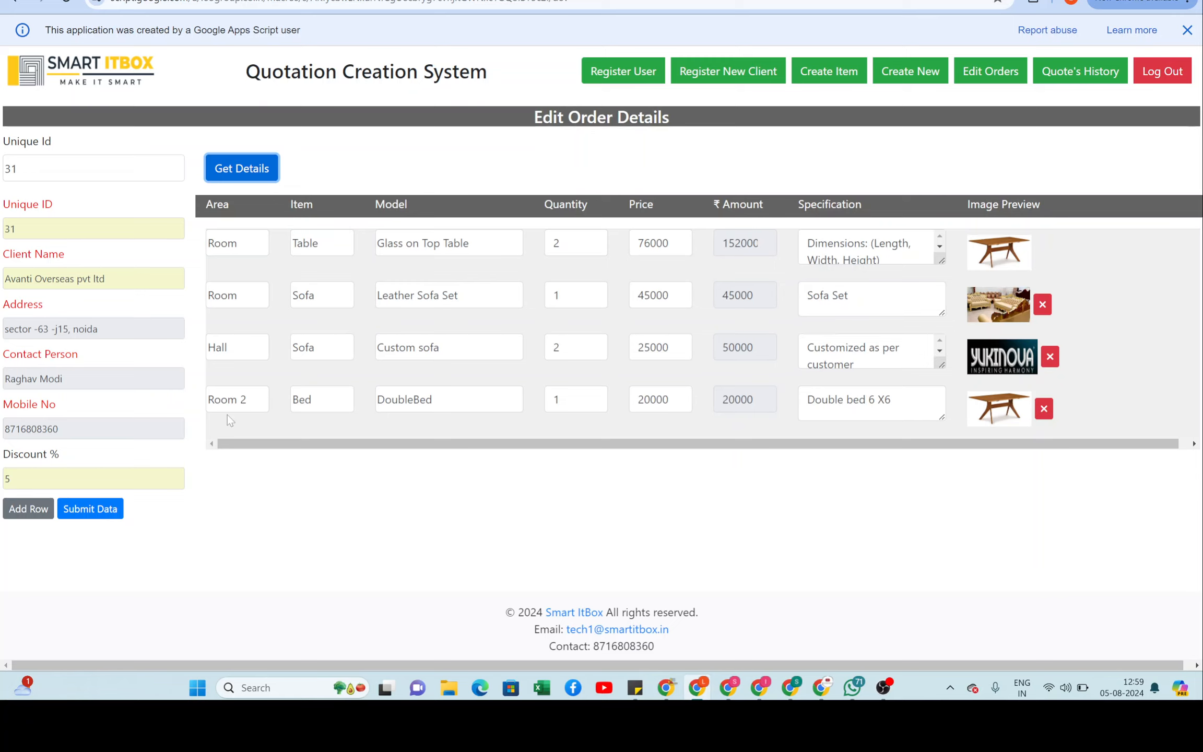
Step: Add a Hall row with item Chair, model Aristo1515, quantity 4
click(21, 510)
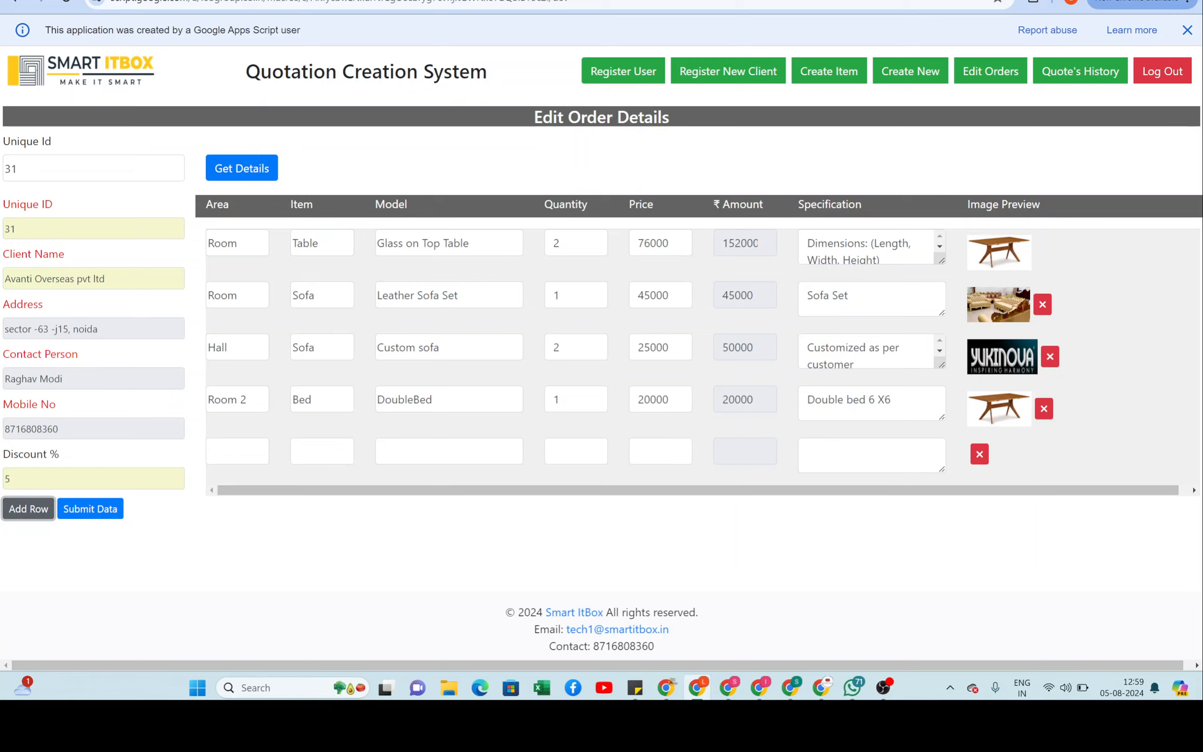
click(237, 452)
text(Hall)
key(Tab)
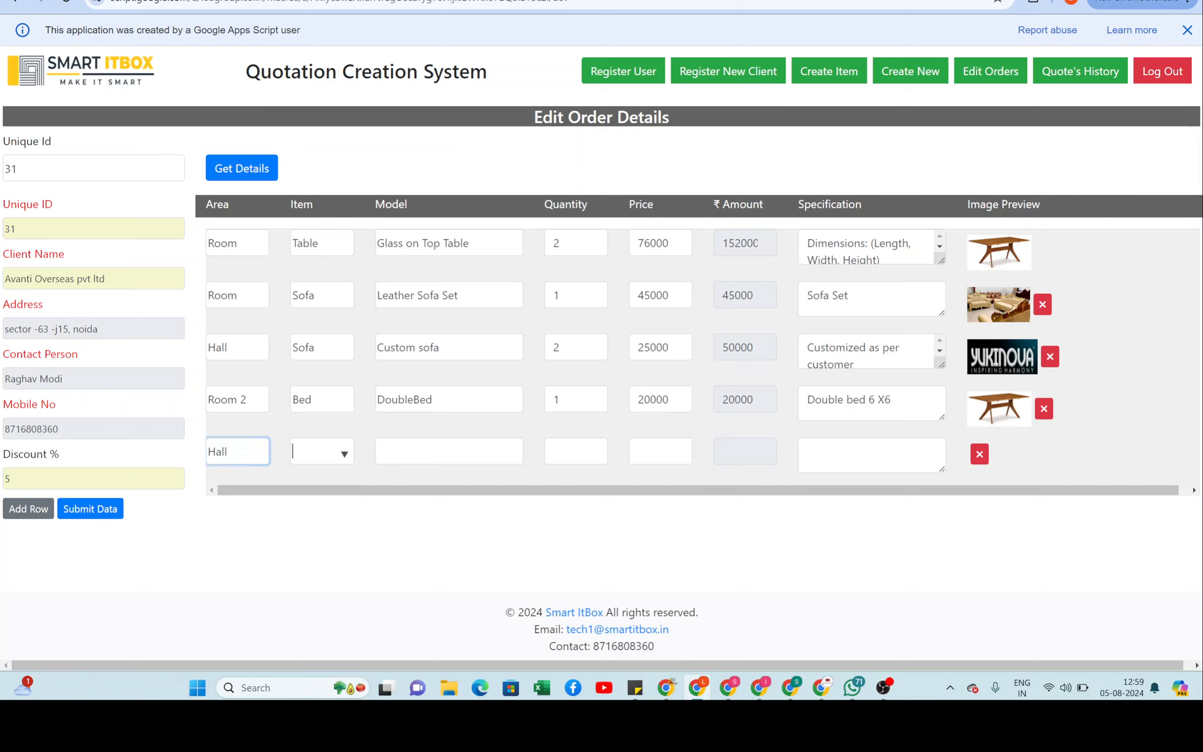
key(Return)
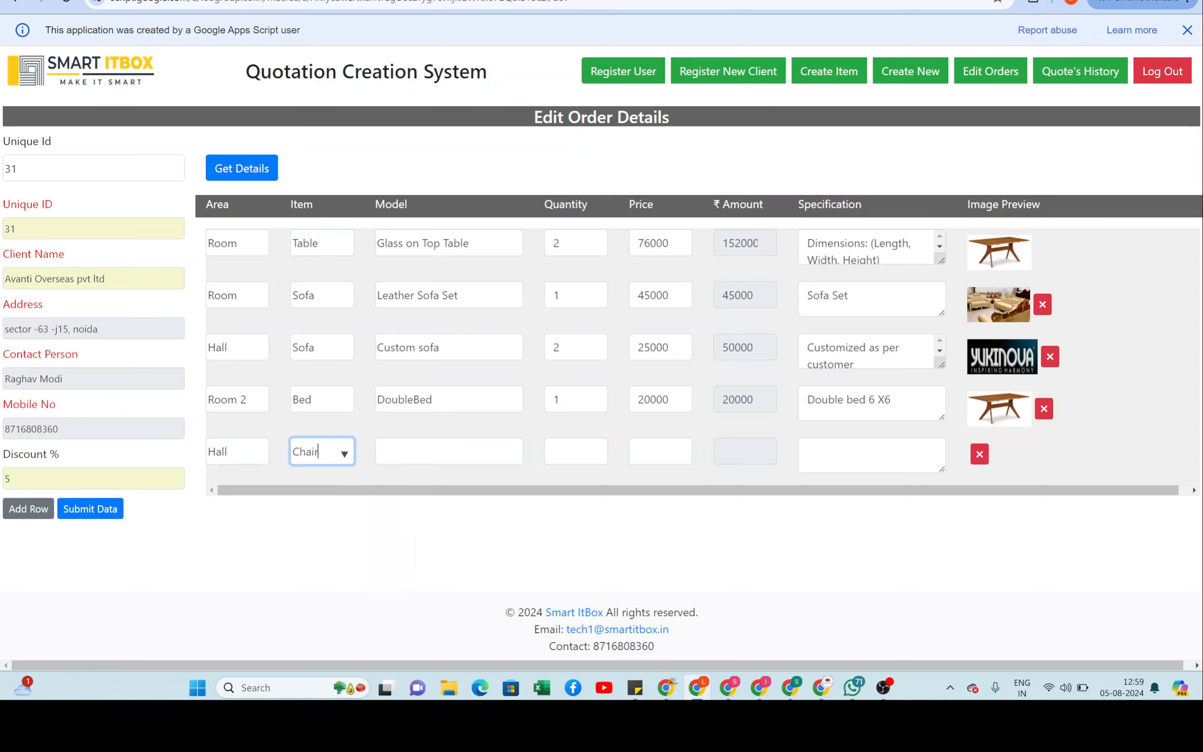
key(Tab)
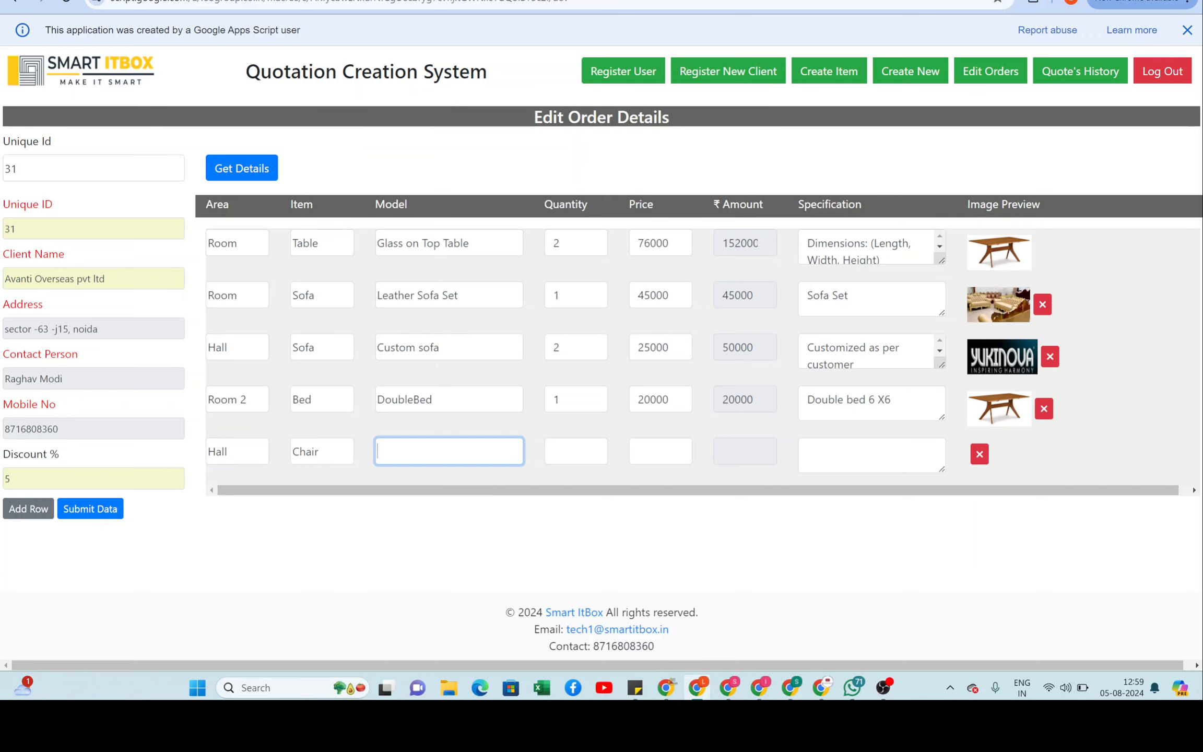
key(Down)
key(Down)
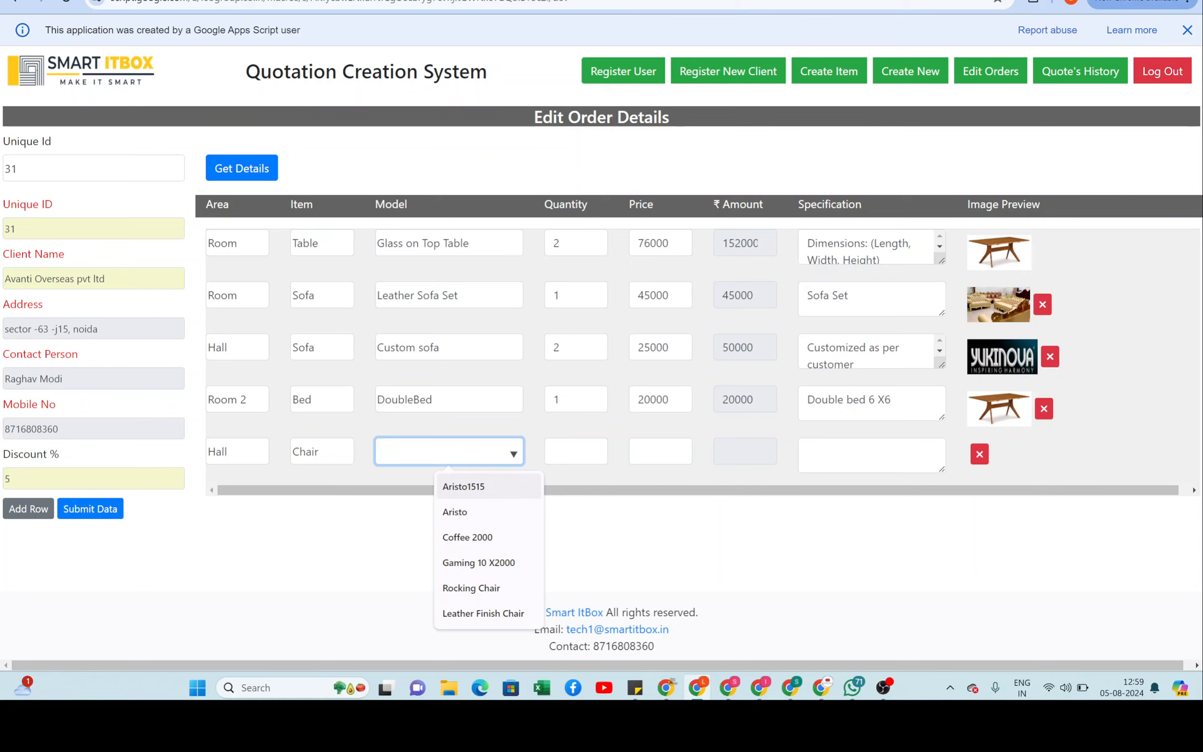
key(Return)
key(Tab)
key(Up)
key(Up)
key(Up)
key(Up)
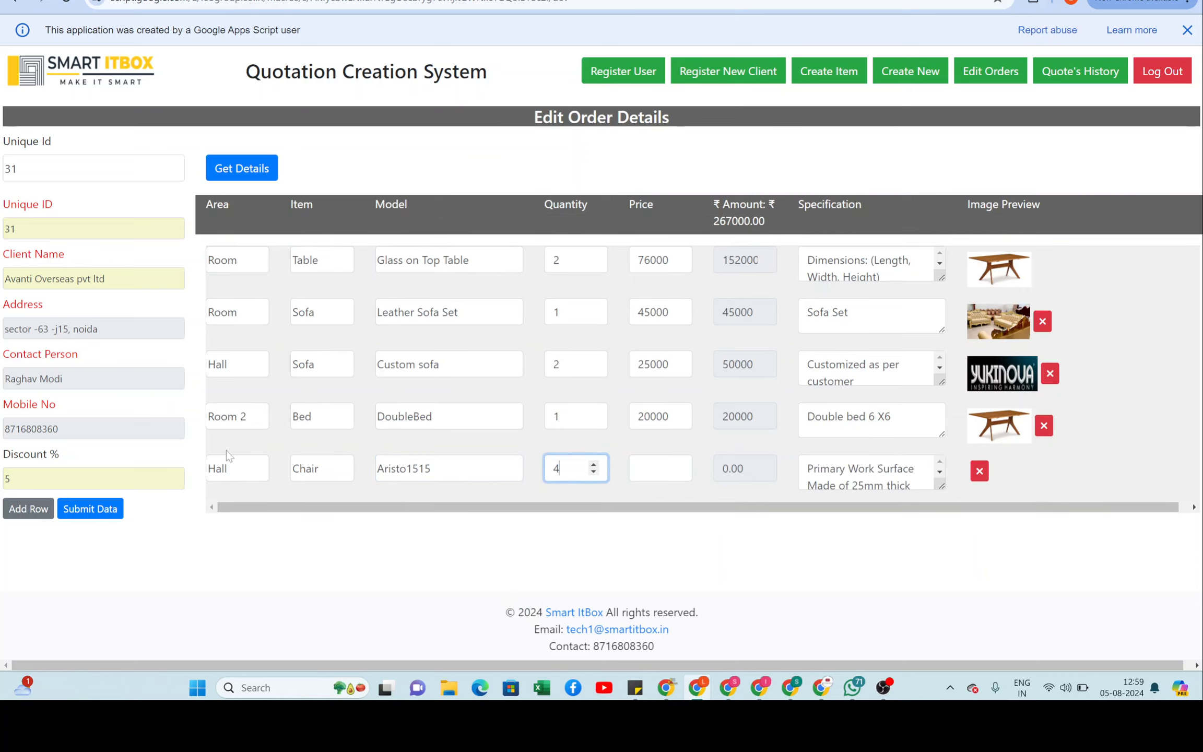
key(Tab)
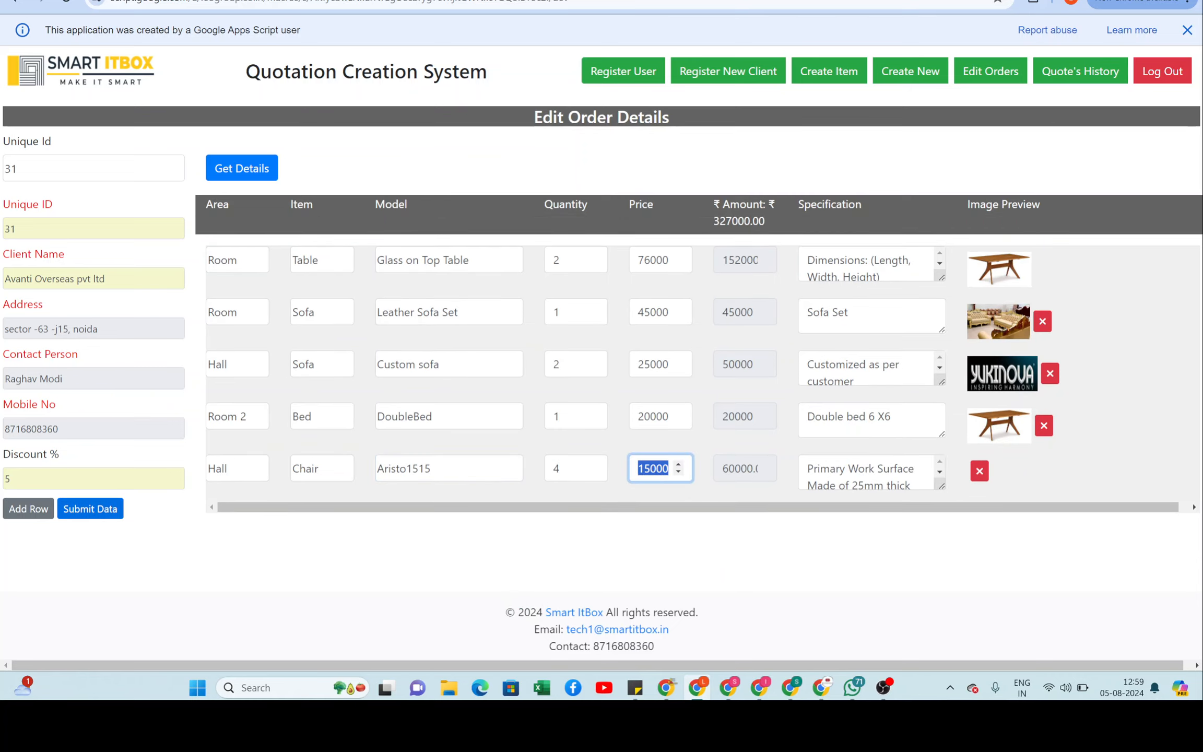
Step: Add another Hall Chair row with model Coffee 2000 and quantity 6
click(28, 509)
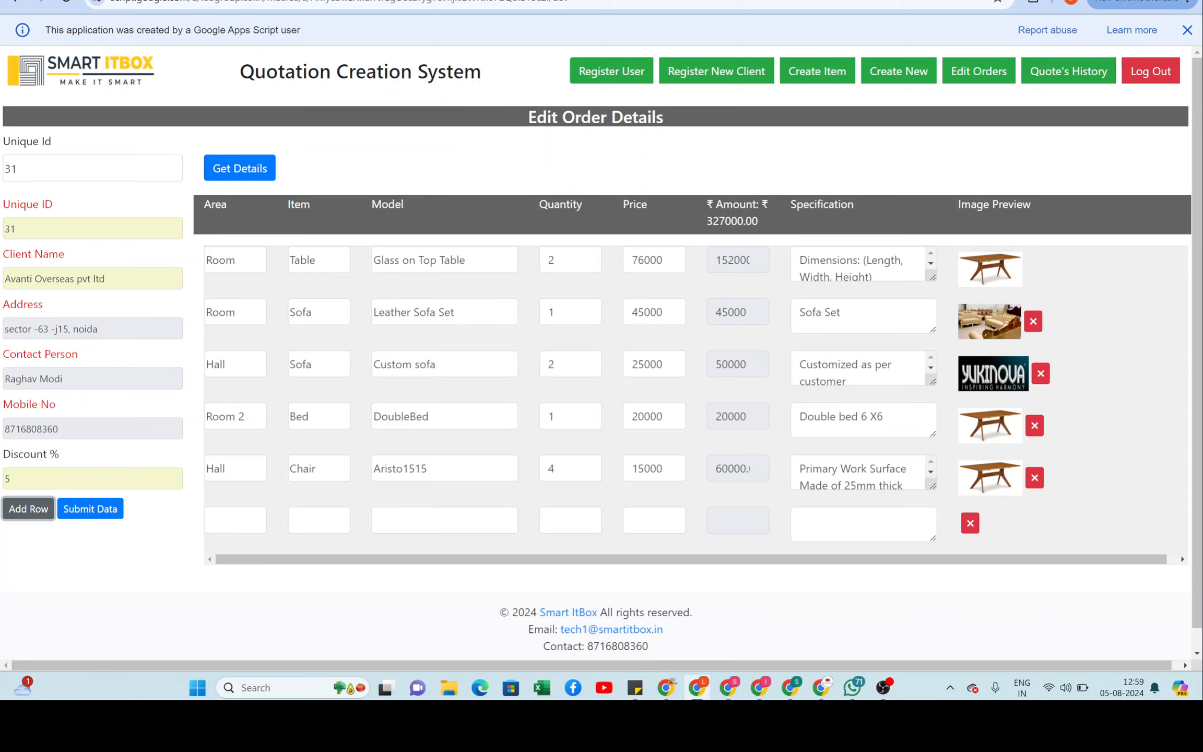
text(Hall)
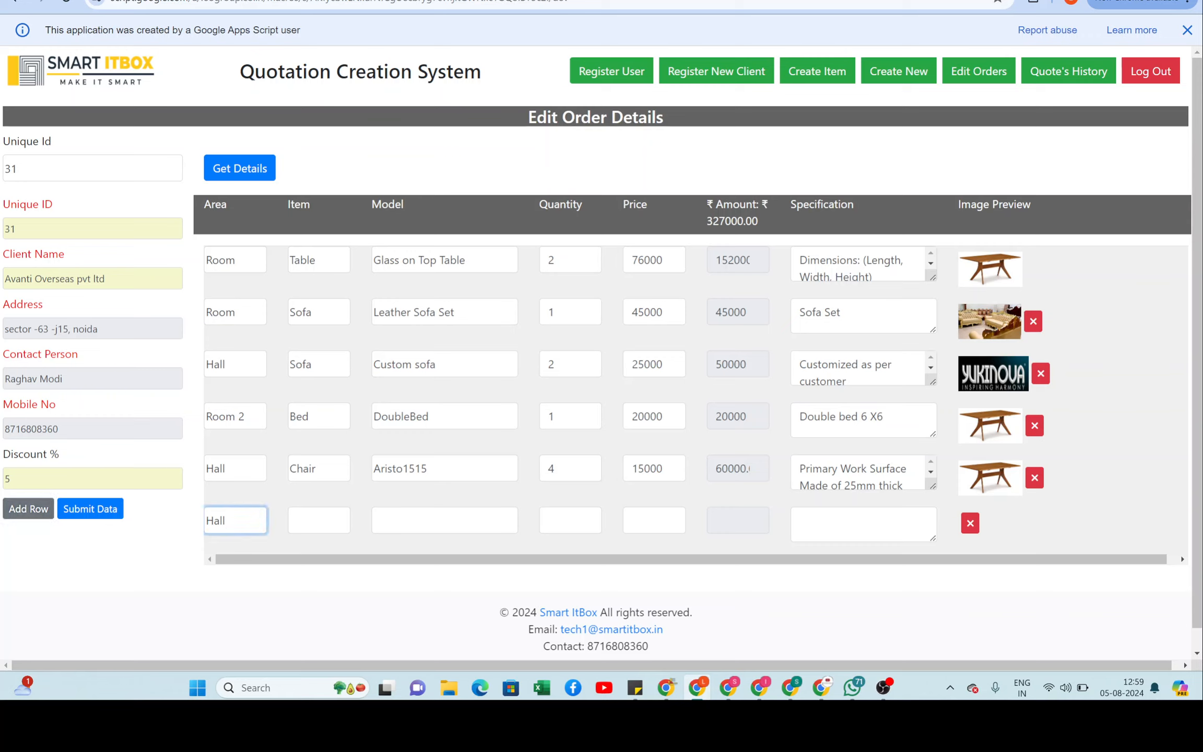
key(Tab)
text(c)
key(Down)
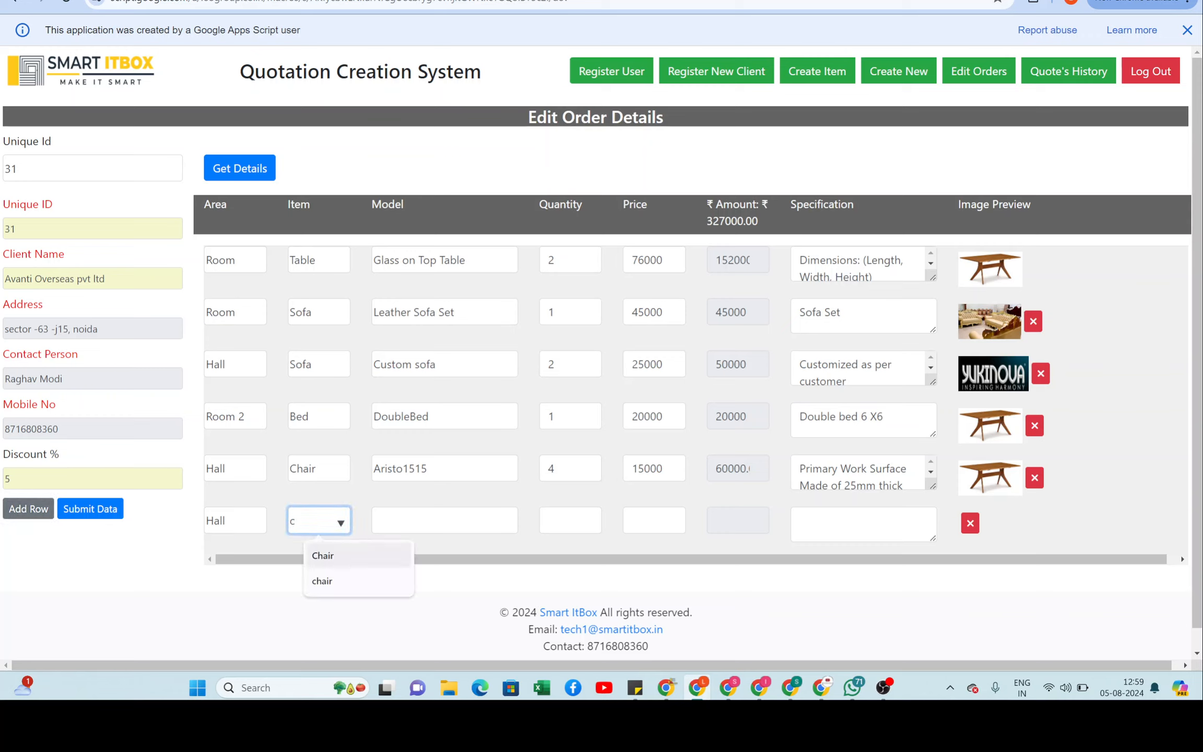
key(Return)
key(Tab)
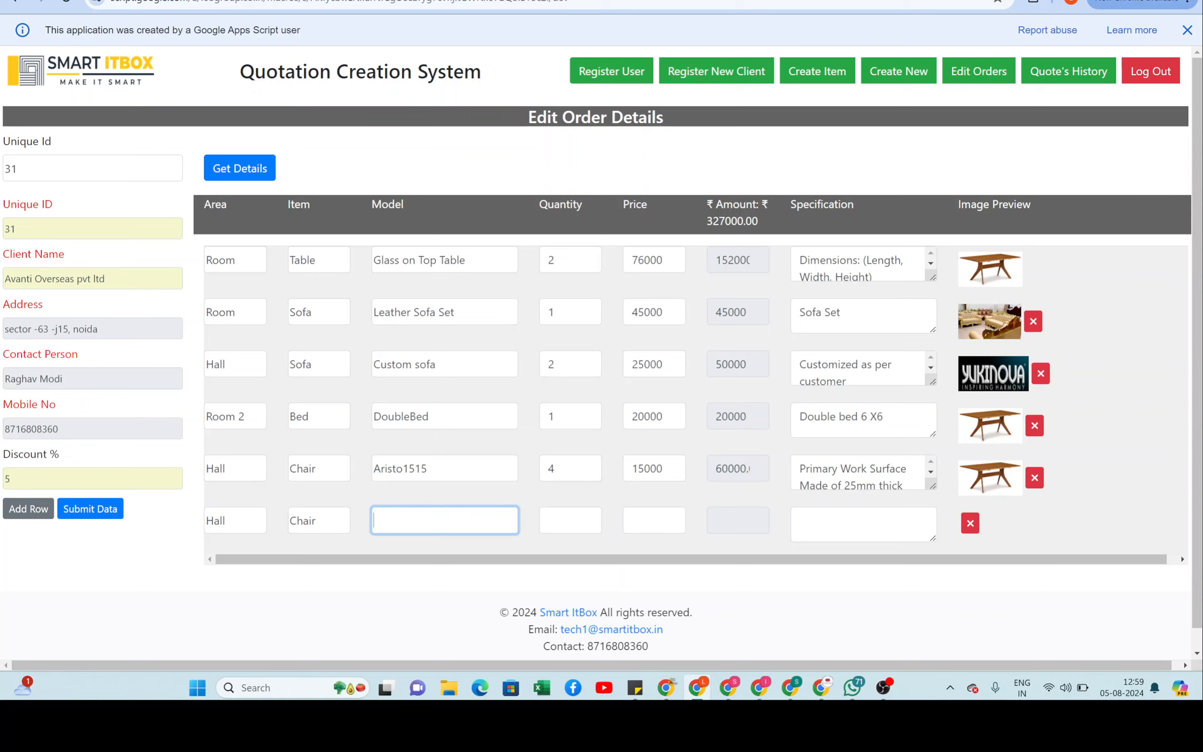
key(Down)
key(Down)
key(Down)
key(Down)
key(Down)
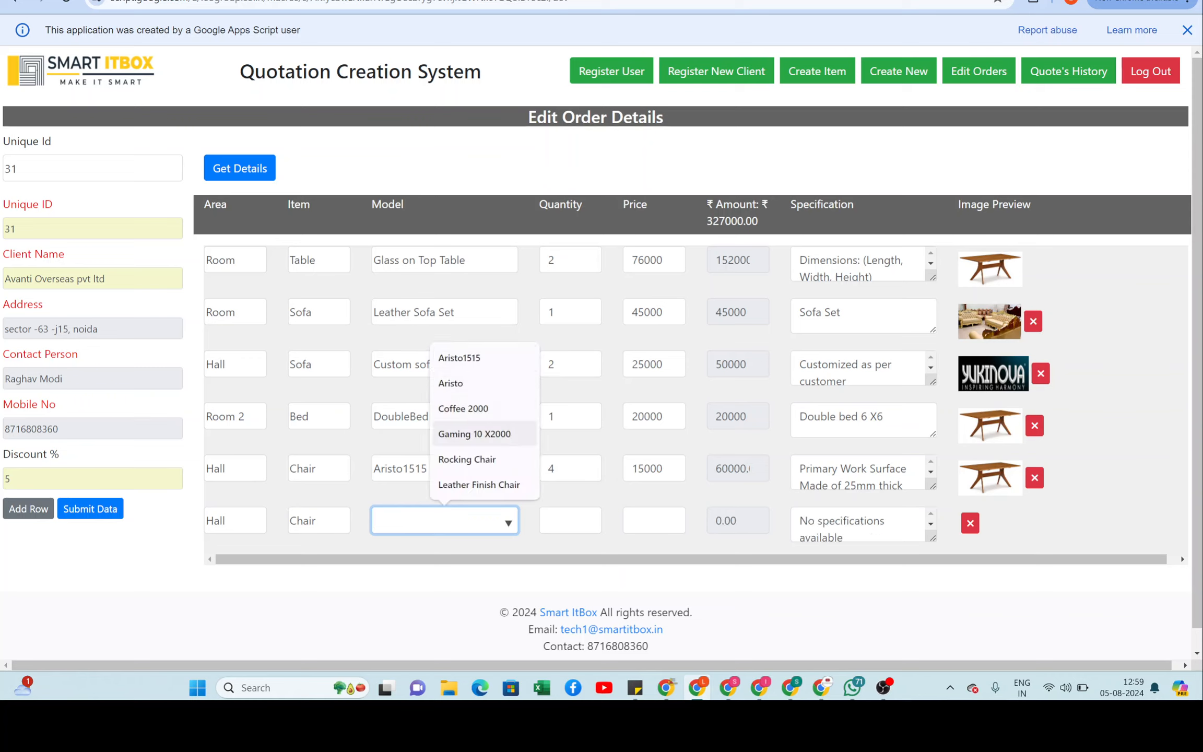
key(Up)
key(Return)
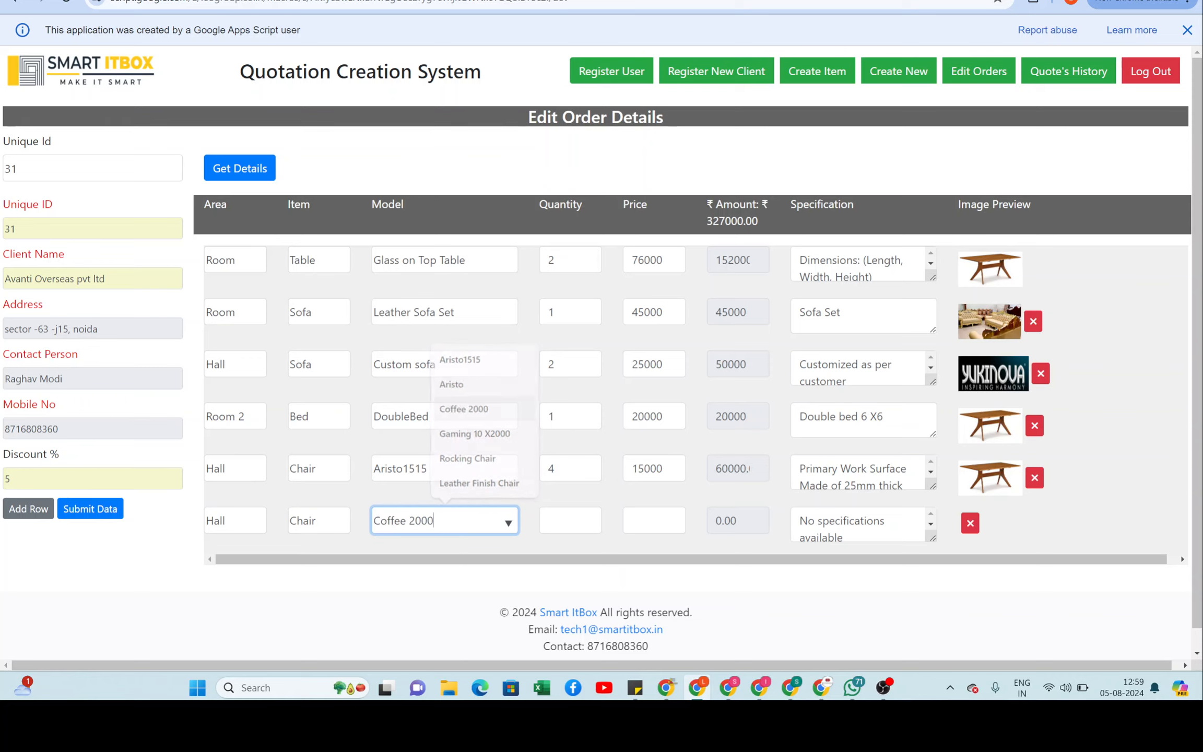
key(Tab)
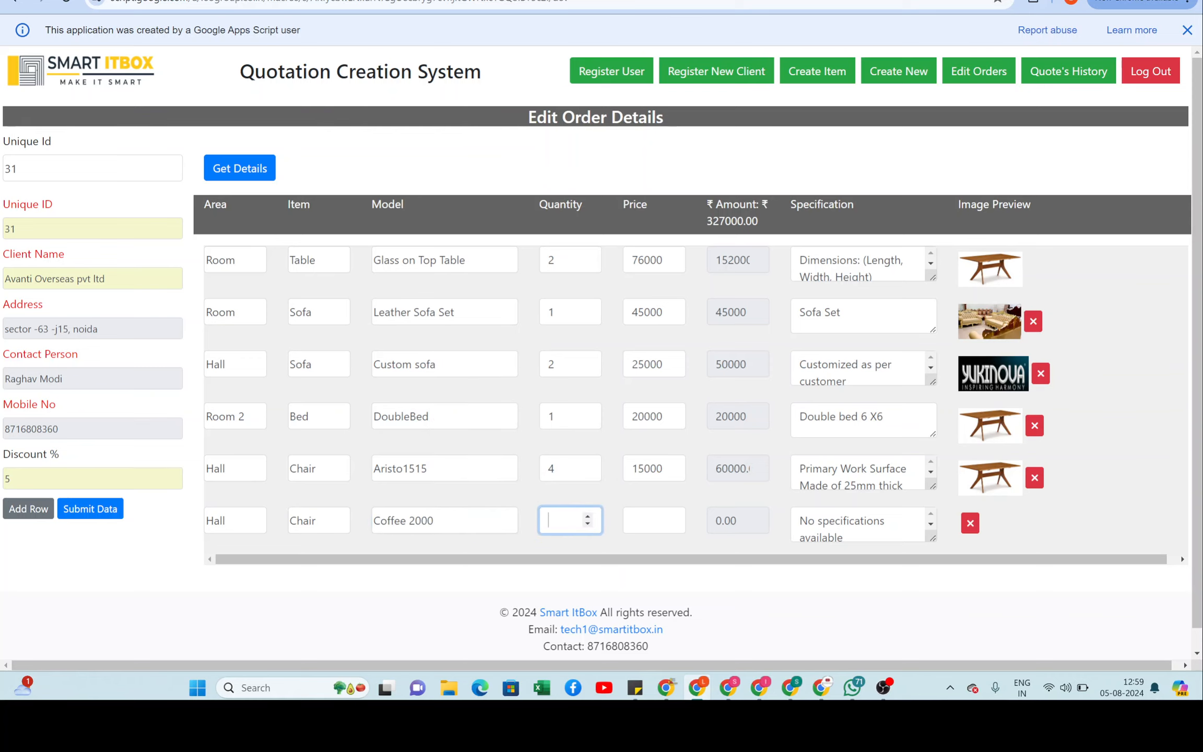
text(6)
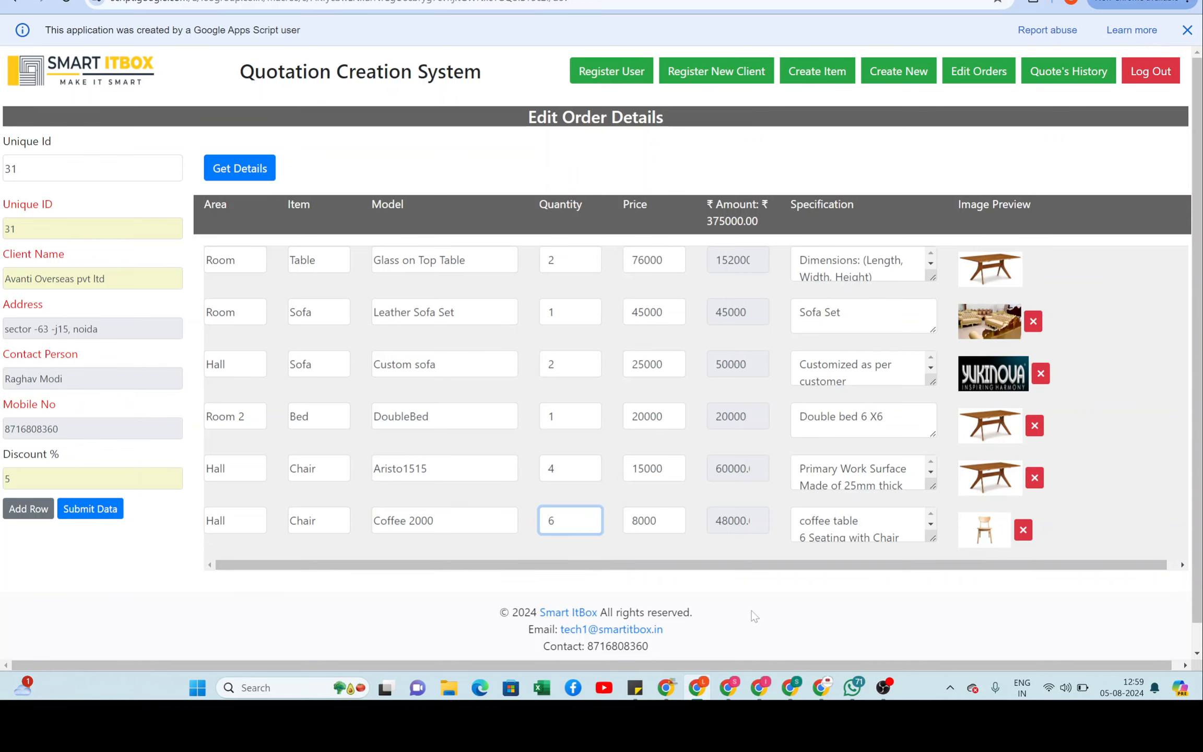
Step: Copy 'Double bed 6 X6' from the DoubleBed specification and paste it onto three new lines there
click(723, 619)
scroll(754, 616, down, 1)
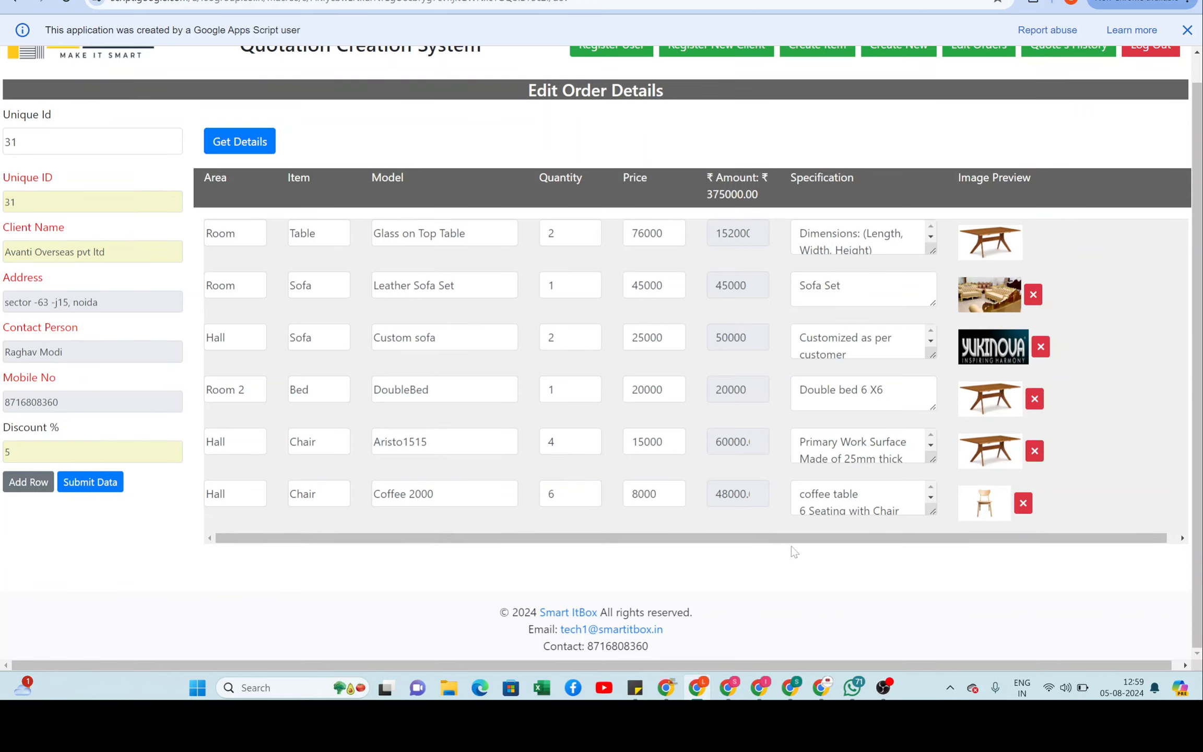
click(882, 391)
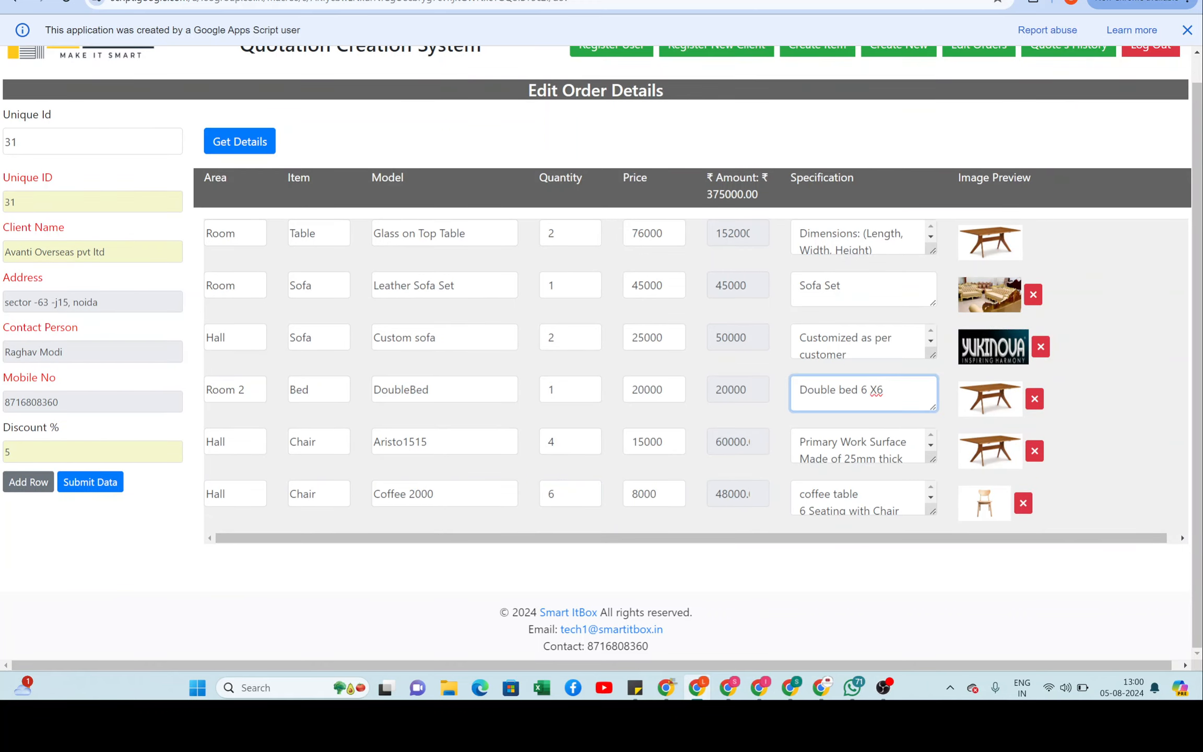
drag(882, 391, 799, 391)
key(ctrl+c)
key(Right)
key(Return)
key(ctrl+v)
key(ctrl+v)
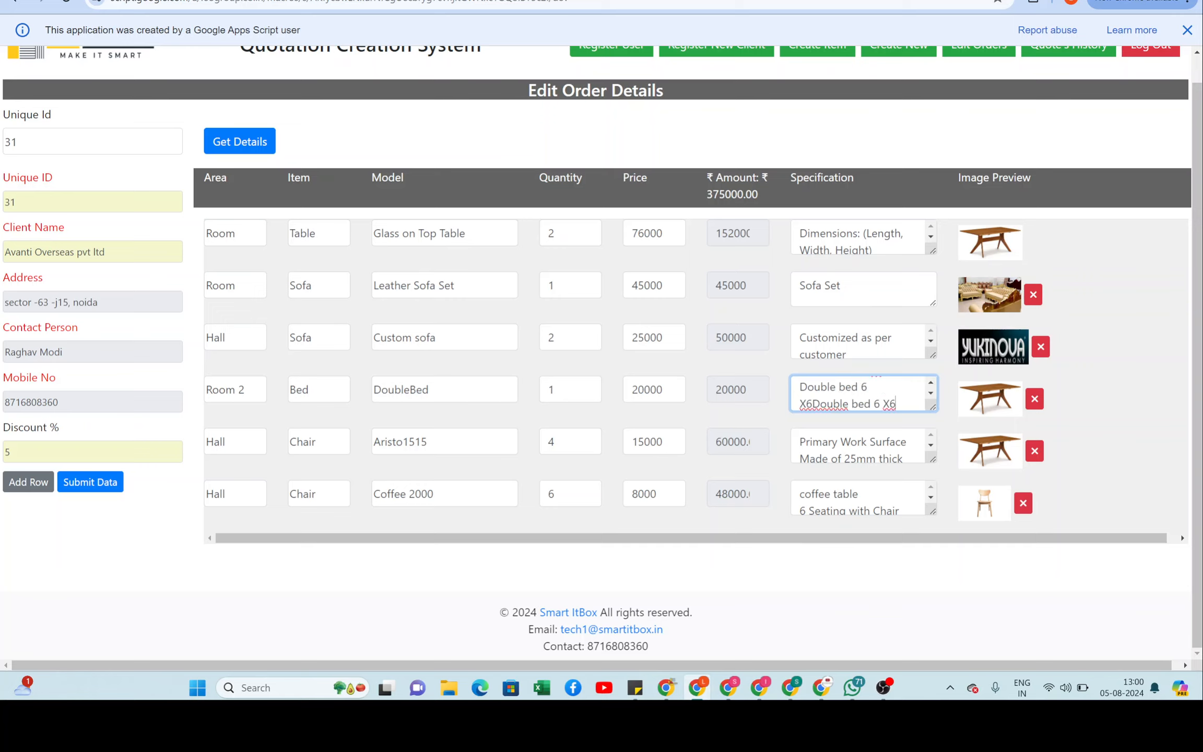
key(Return)
key(ctrl+v)
key(Return)
key(ctrl+v)
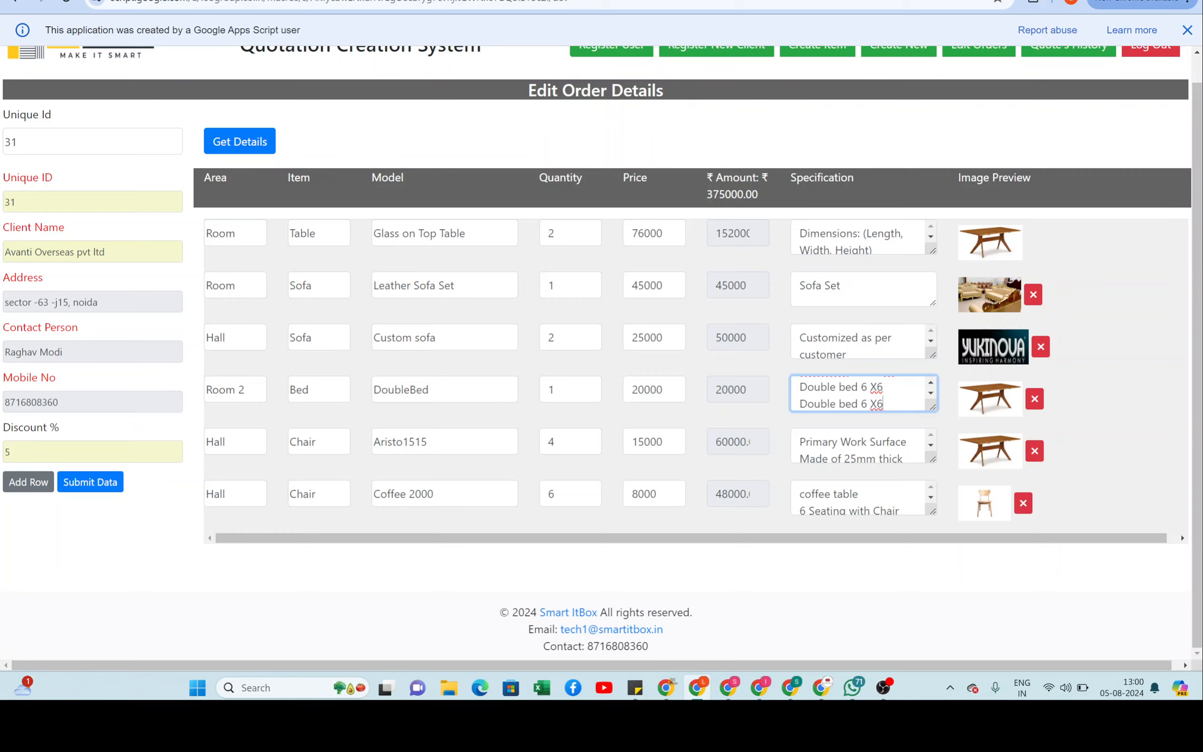
Step: Add two 'Double bed 6 X6' lines below Sofa Set in the sofa specification
click(886, 290)
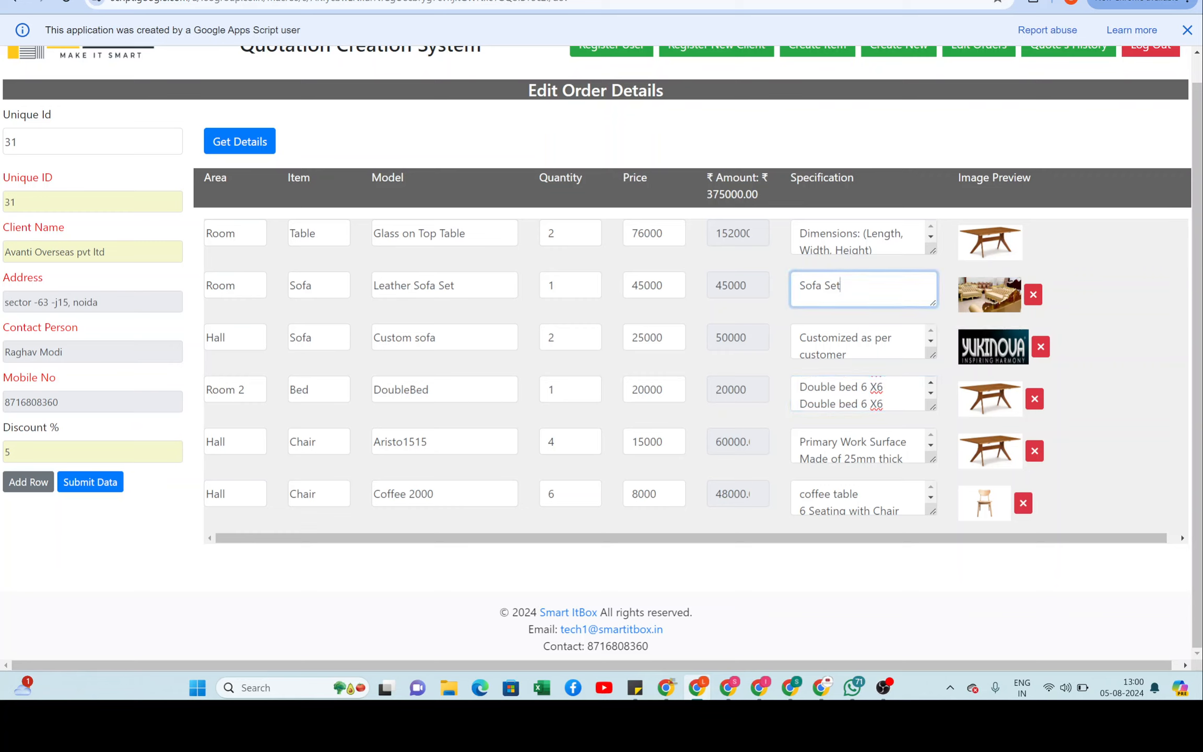
key(Return)
key(ctrl+v)
key(Return)
key(ctrl+v)
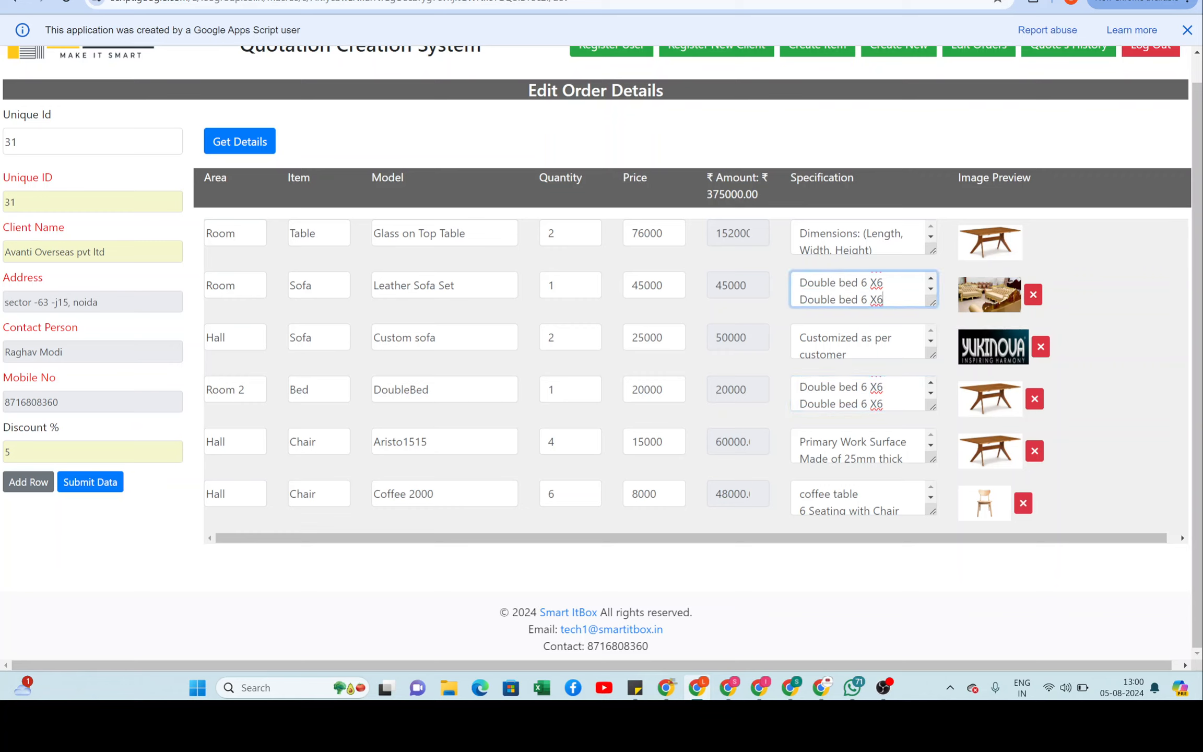
Step: Add three 'Double bed 6 X6' lines and a blank line to the Custom sofa specification
click(882, 351)
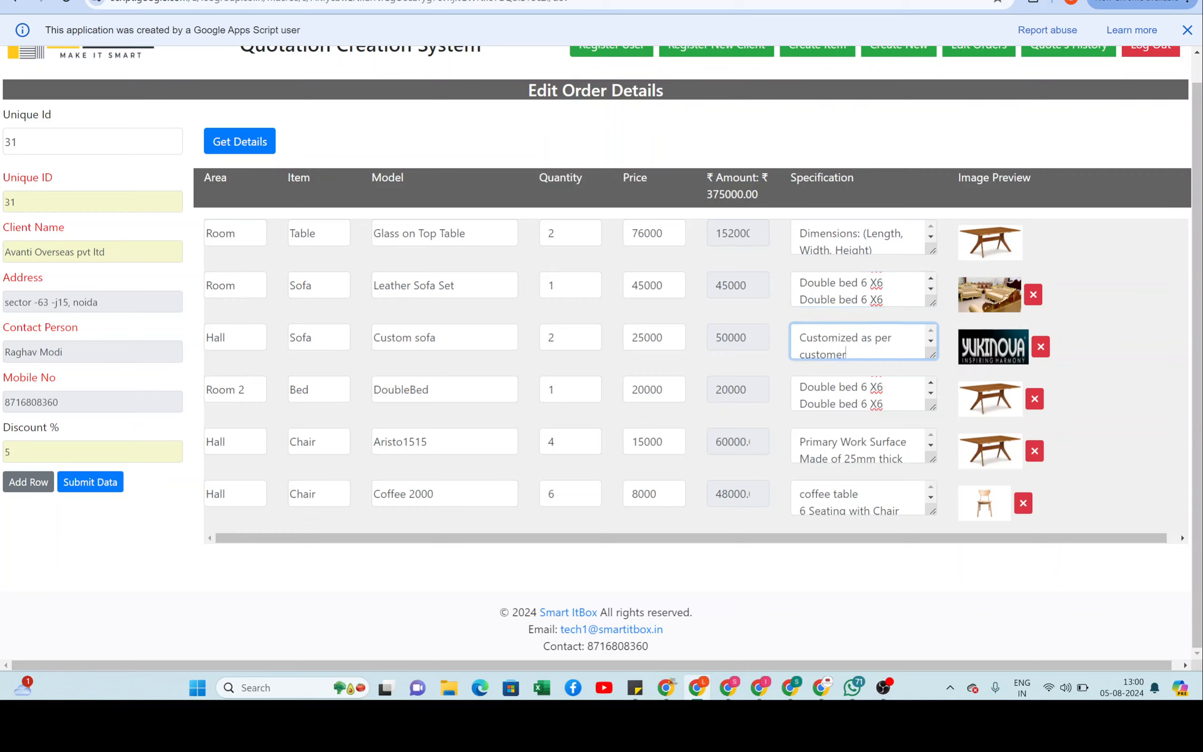
key(Return)
key(ctrl+v)
key(Return)
key(ctrl+v)
key(Return)
key(ctrl+v)
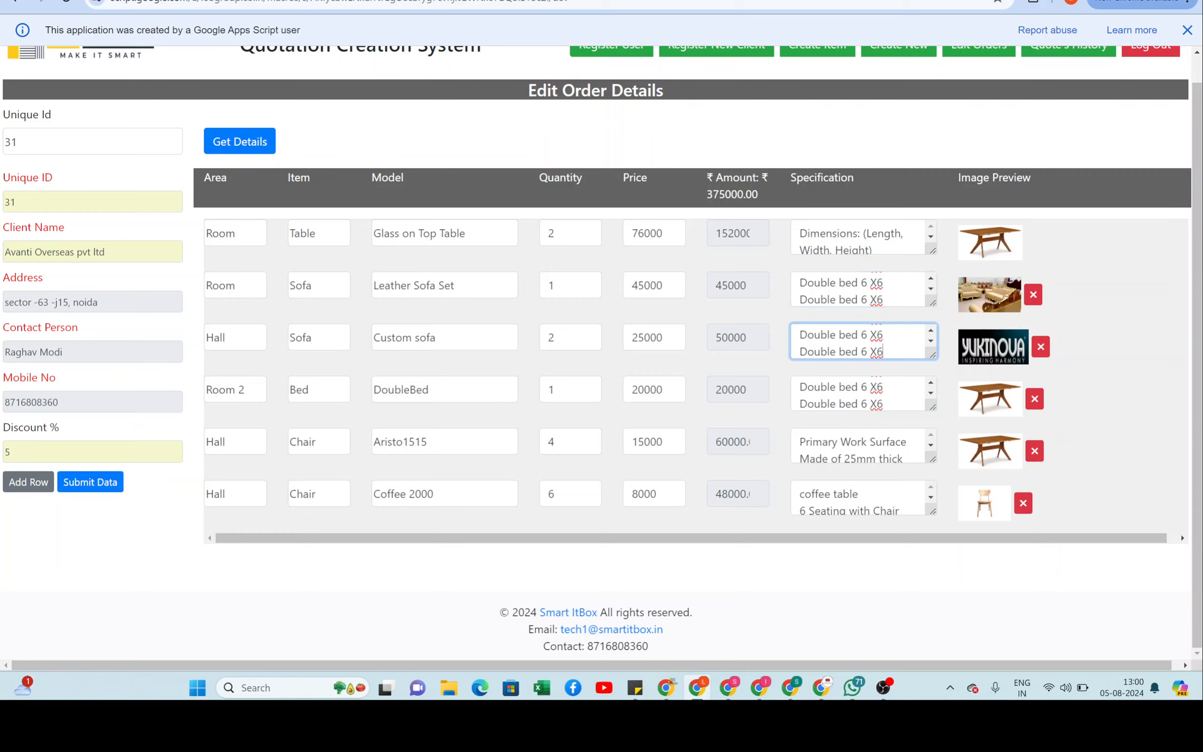
key(Return)
scroll(861, 342, up, 2)
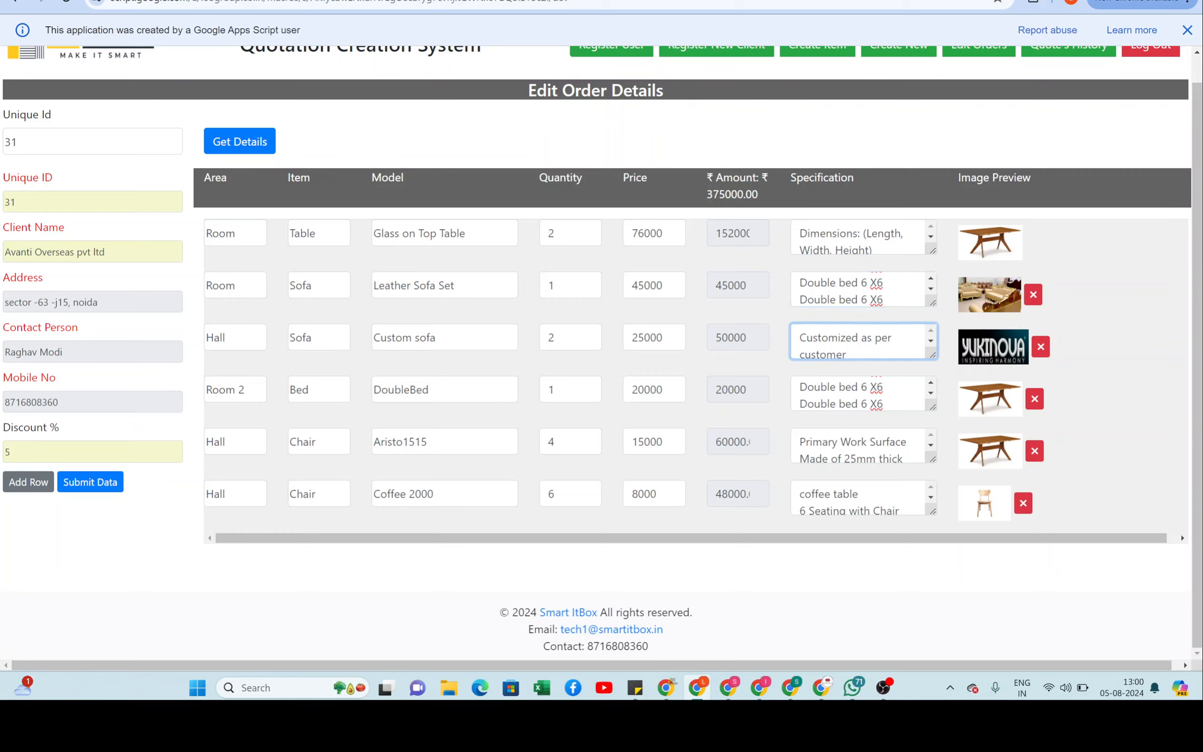
scroll(862, 393, down, 1)
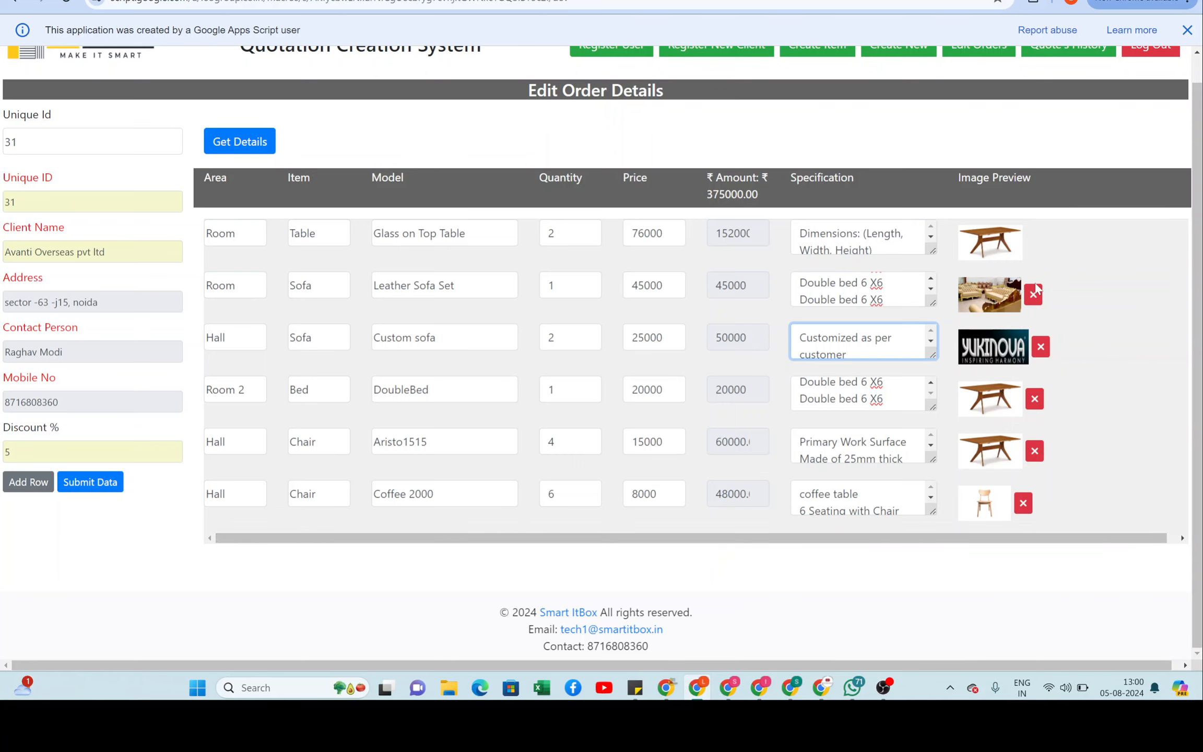
Step: Expand the glass table specification to review it, then check the 375000.00 total
scroll(1133, 298, up, 1)
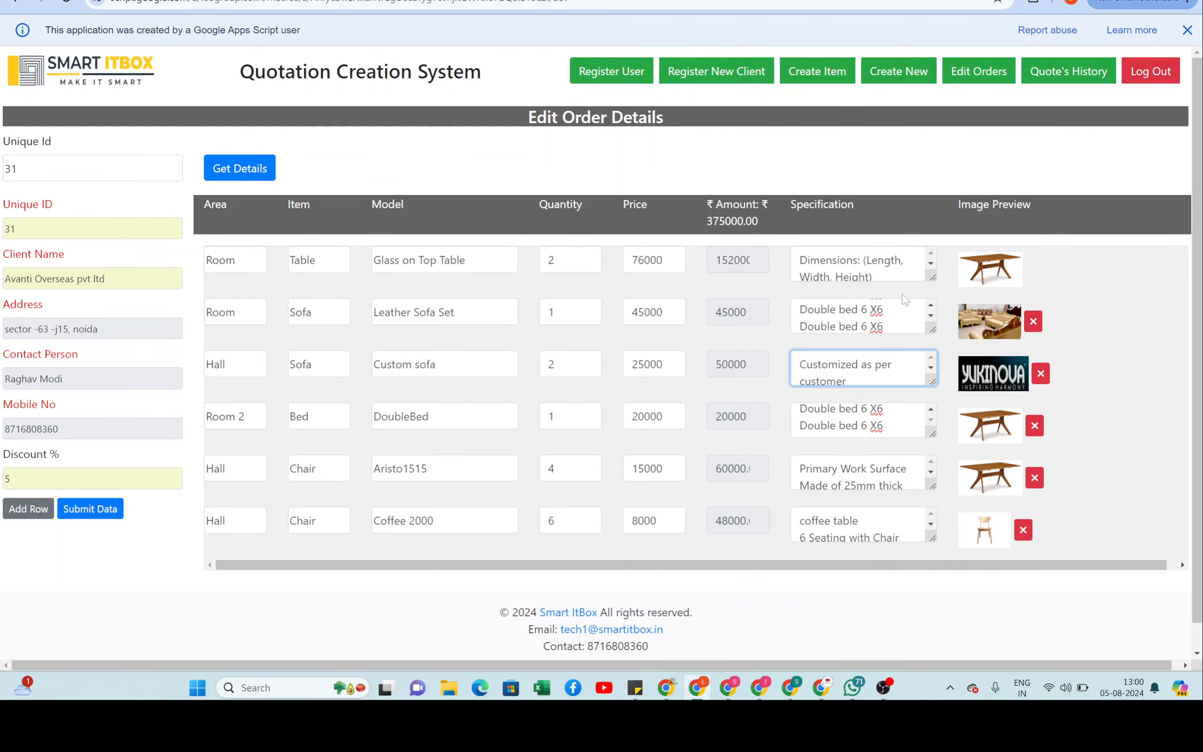
drag(932, 279, 971, 549)
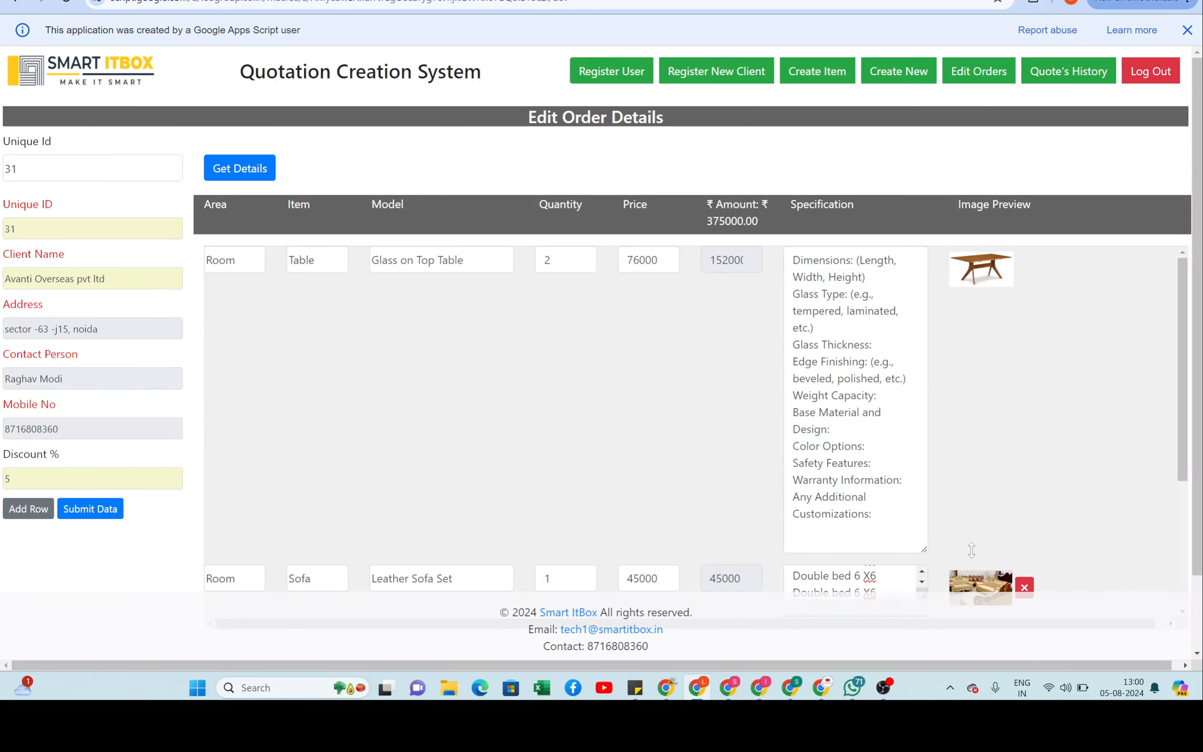
drag(971, 549, 933, 292)
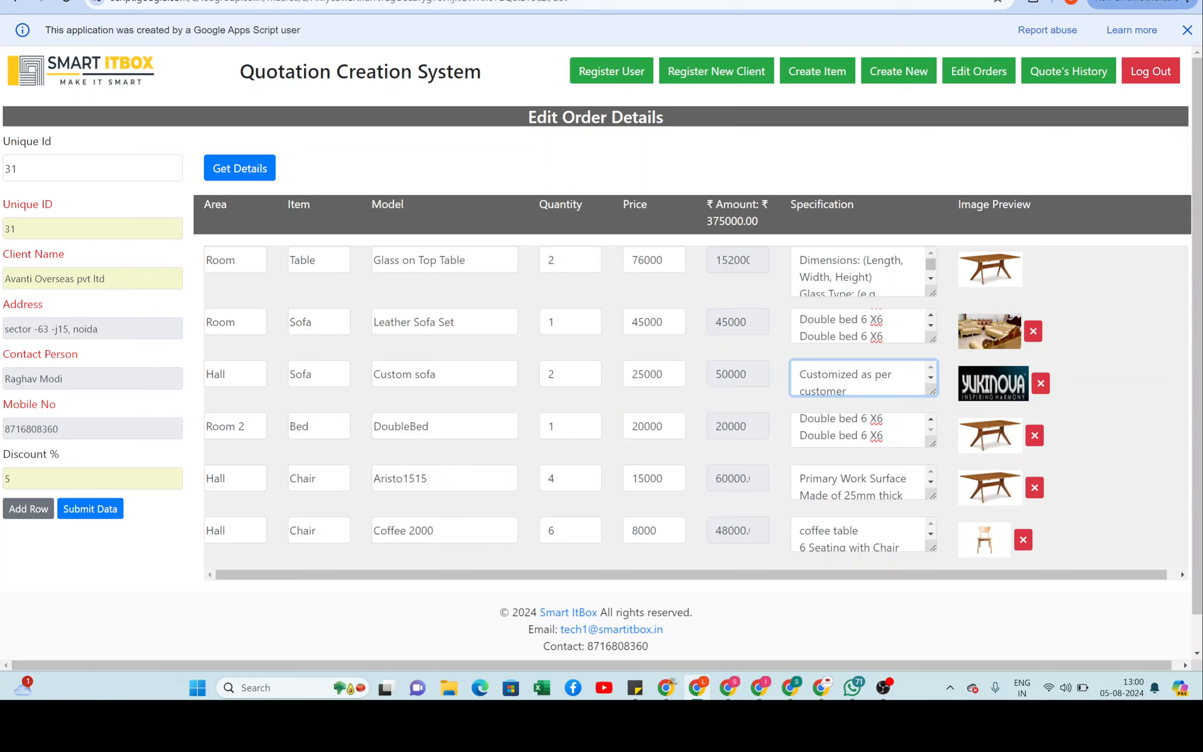
scroll(601, 344, down, 1)
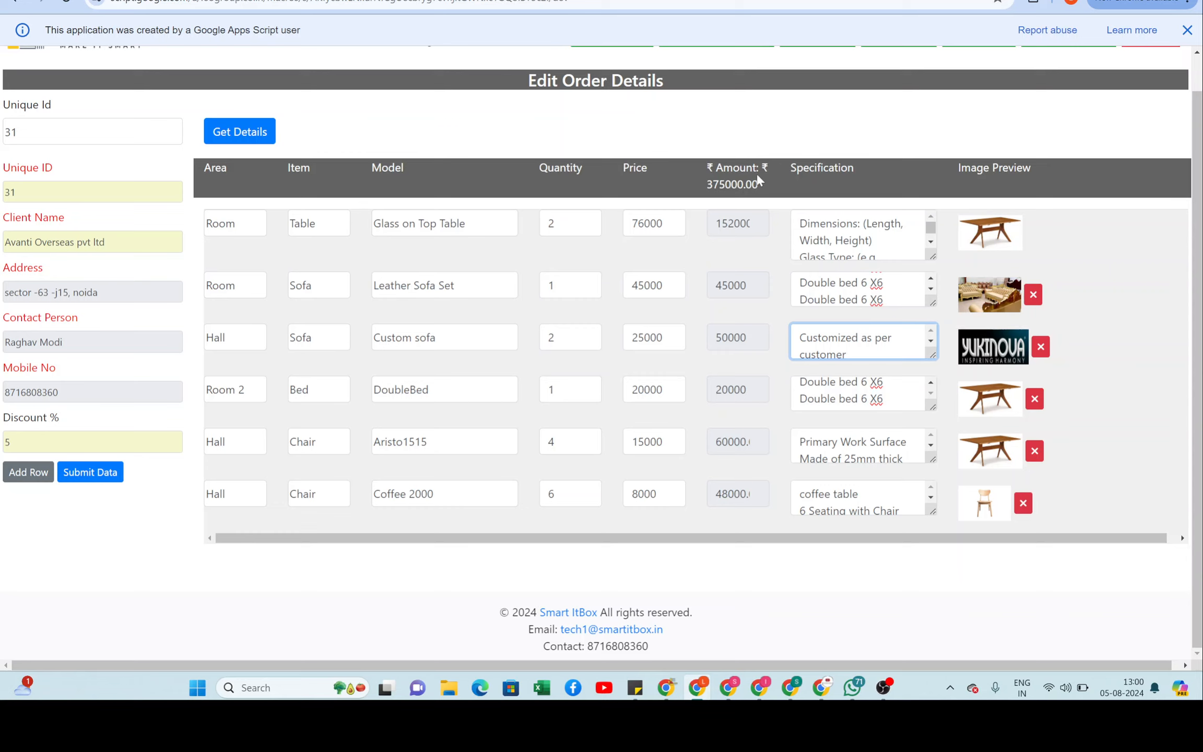
drag(700, 182, 754, 188)
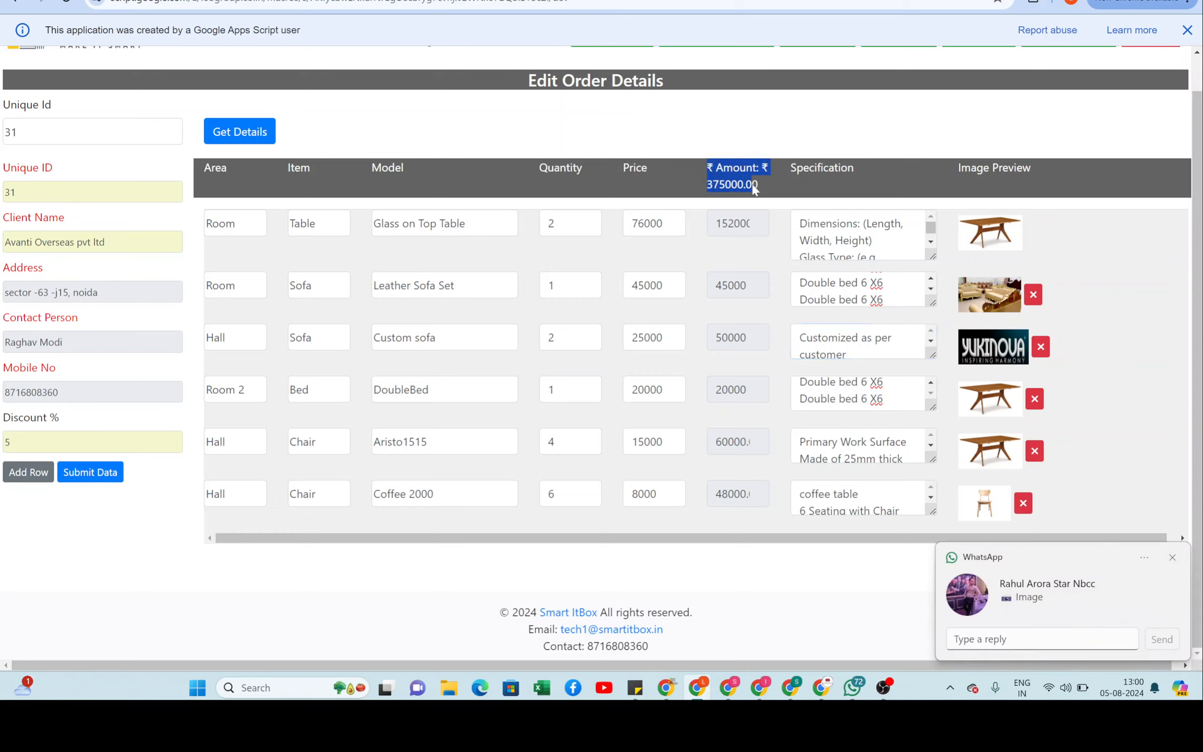
click(771, 193)
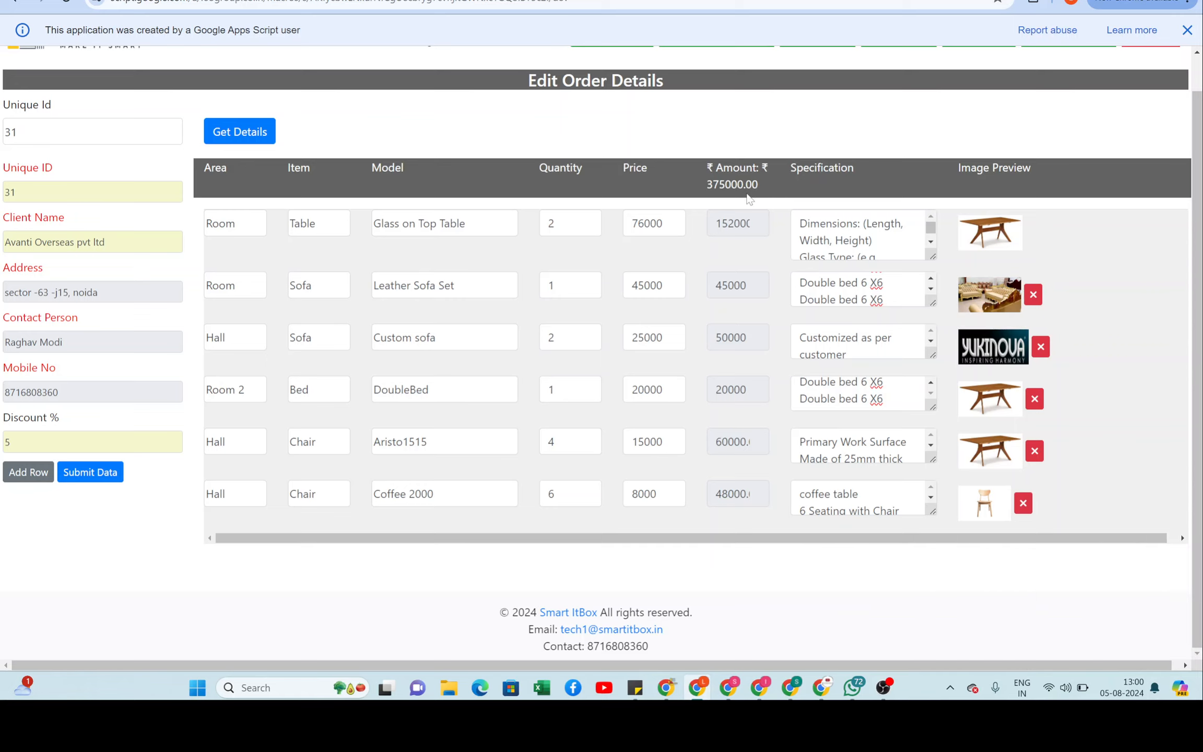
Step: Change the Discount % from 5 to 8
click(57, 442)
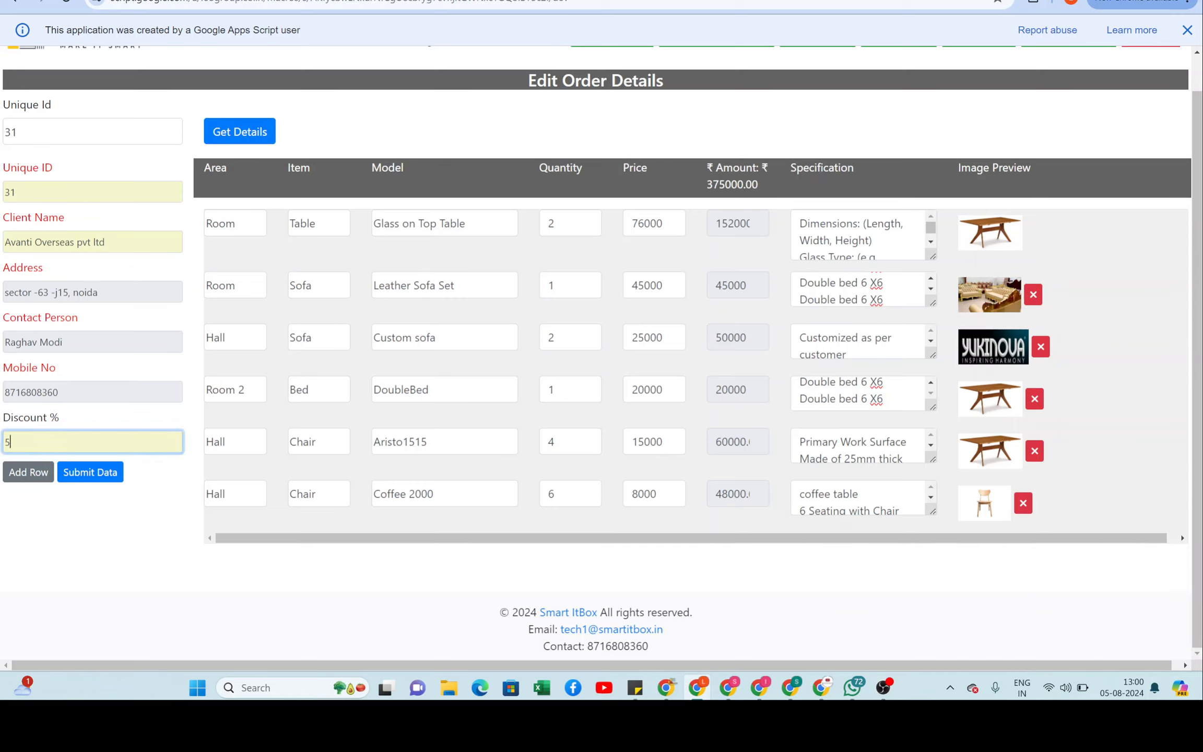
key(BackSpace)
text(8)
Step: Submit the edited quote 31 and dismiss the 'Data saved successfully' message
click(108, 478)
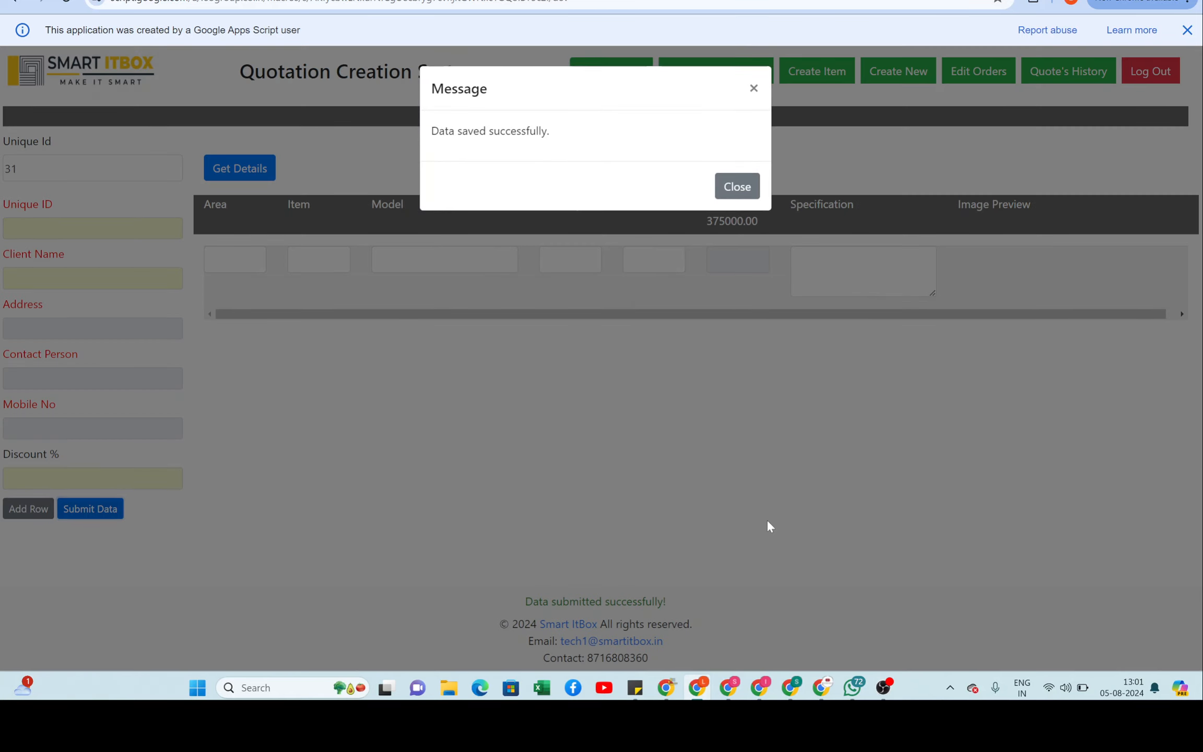
click(736, 187)
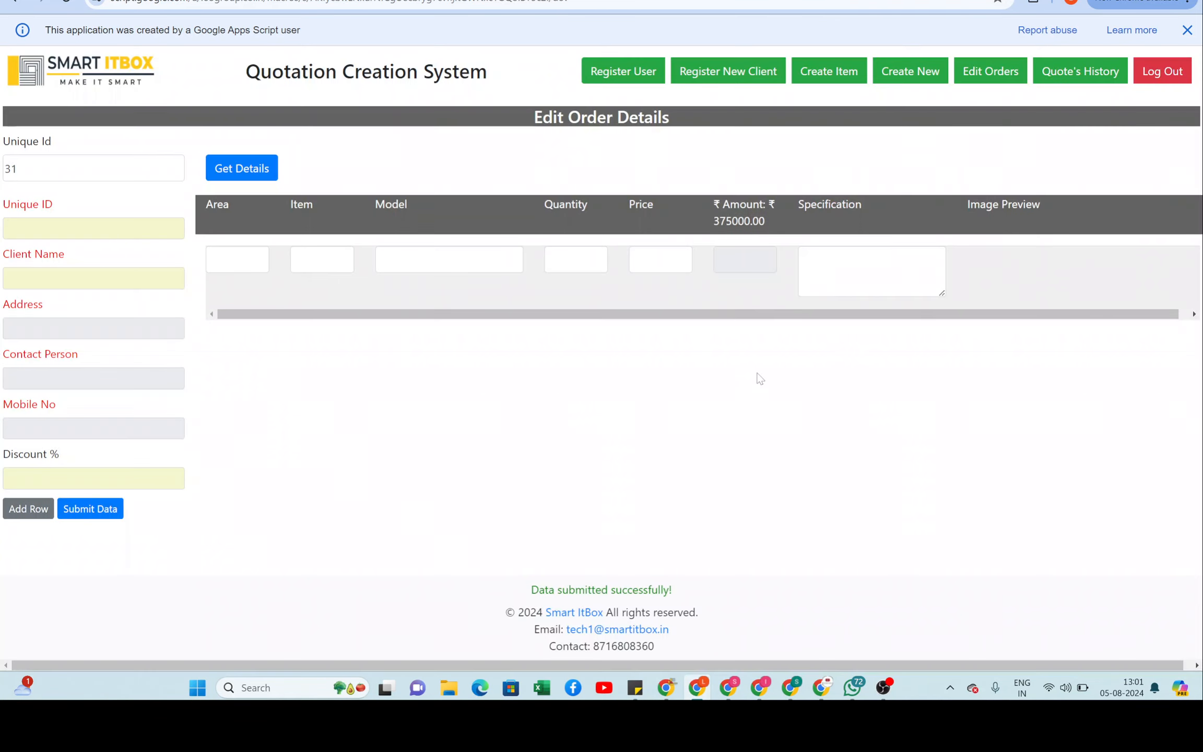
Step: Open the quote history and view the revised quote 31 PDF zoomed in
click(1076, 77)
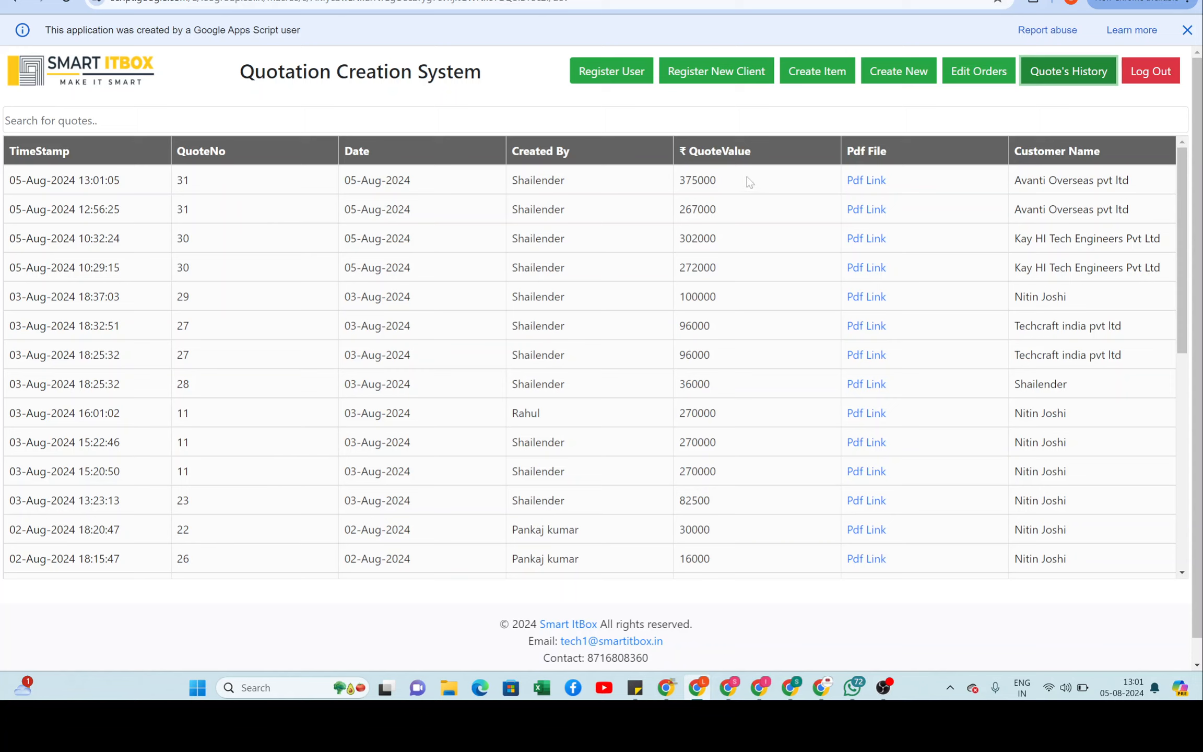
click(866, 181)
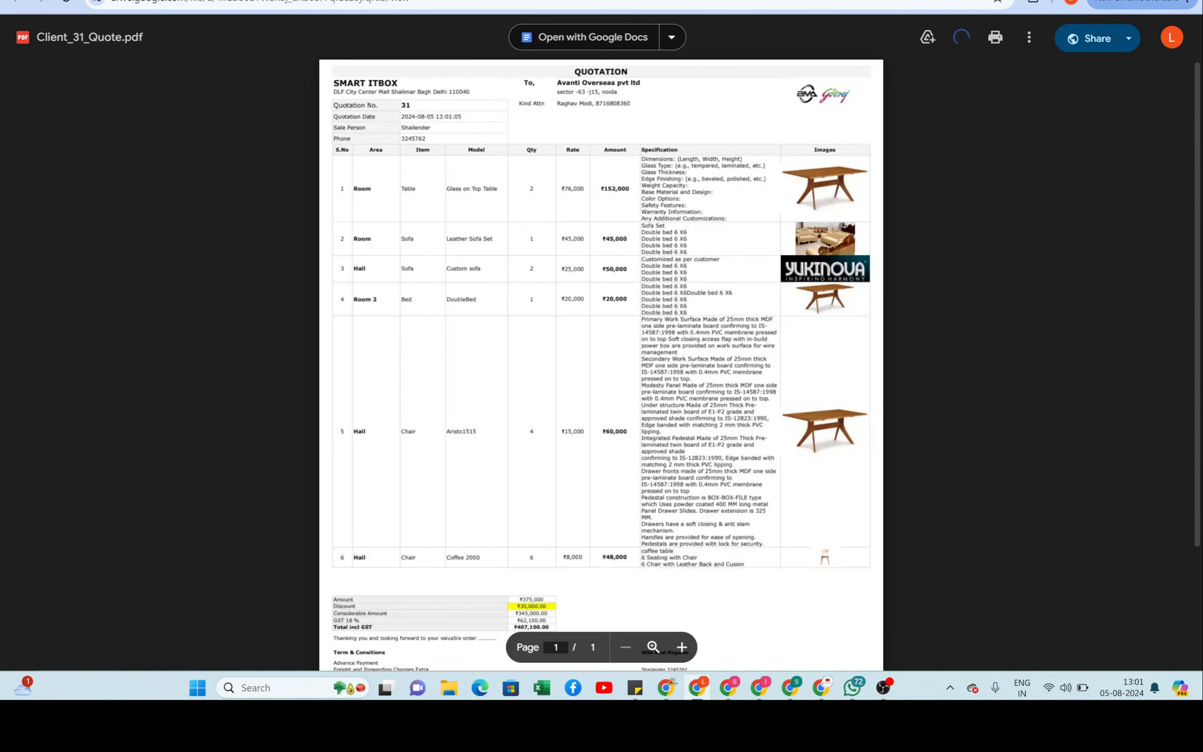
click(652, 646)
scroll(678, 335, up, 1)
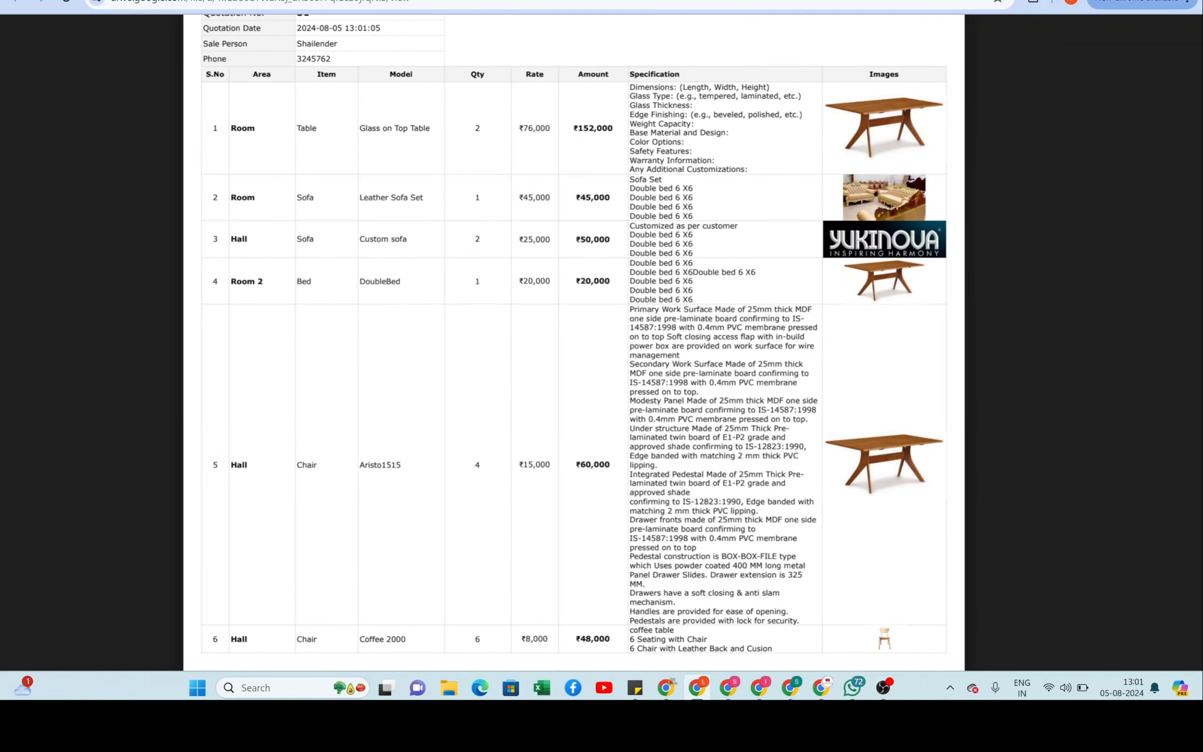
scroll(678, 334, down, 3)
scroll(679, 334, up, 3)
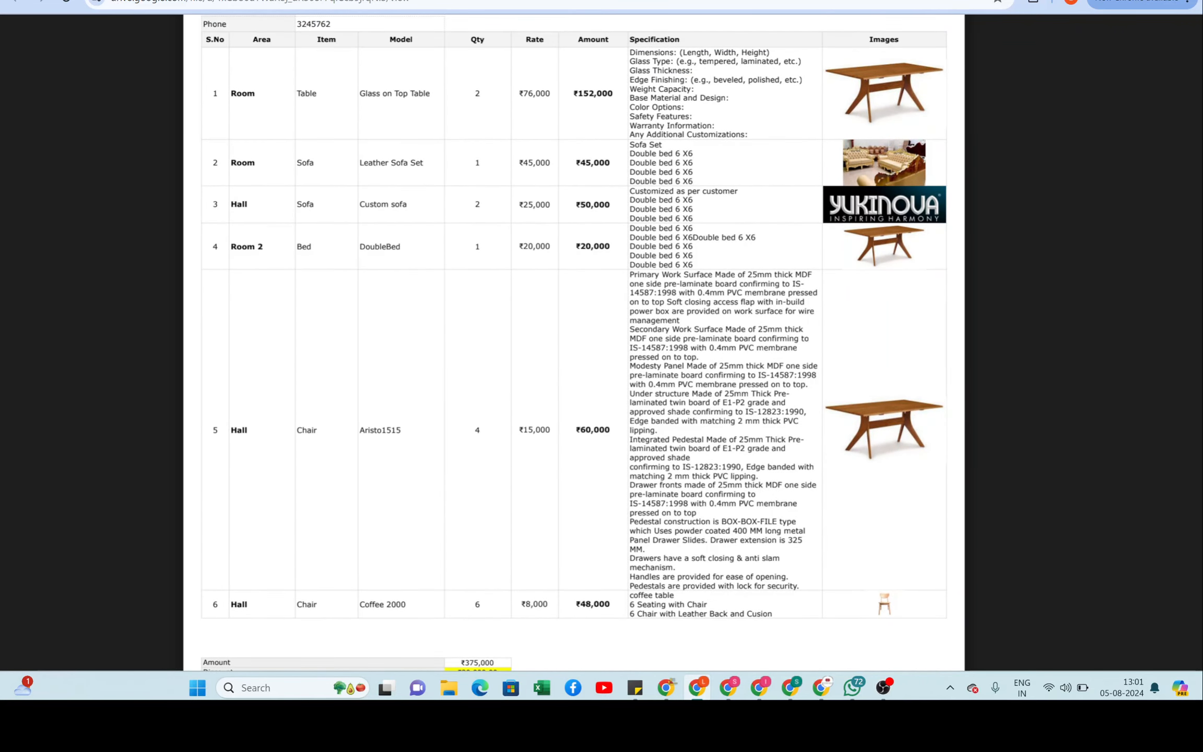
scroll(575, 334, down, 3)
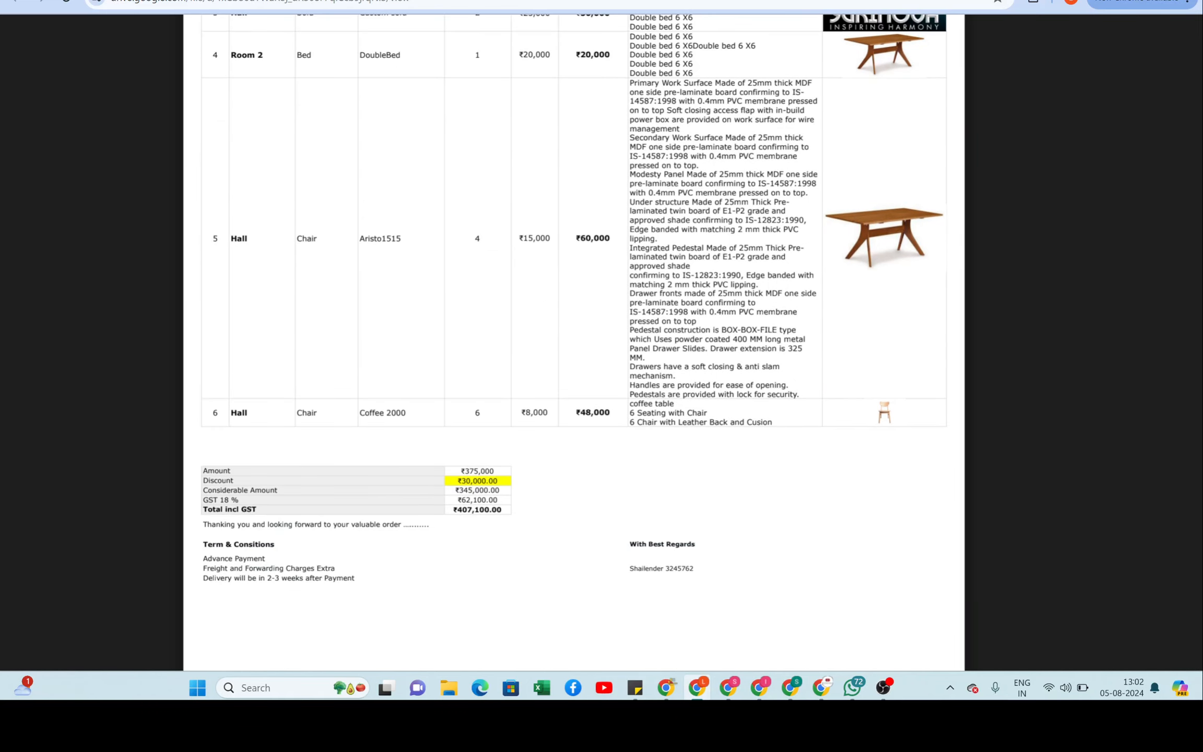
scroll(574, 339, up, 4)
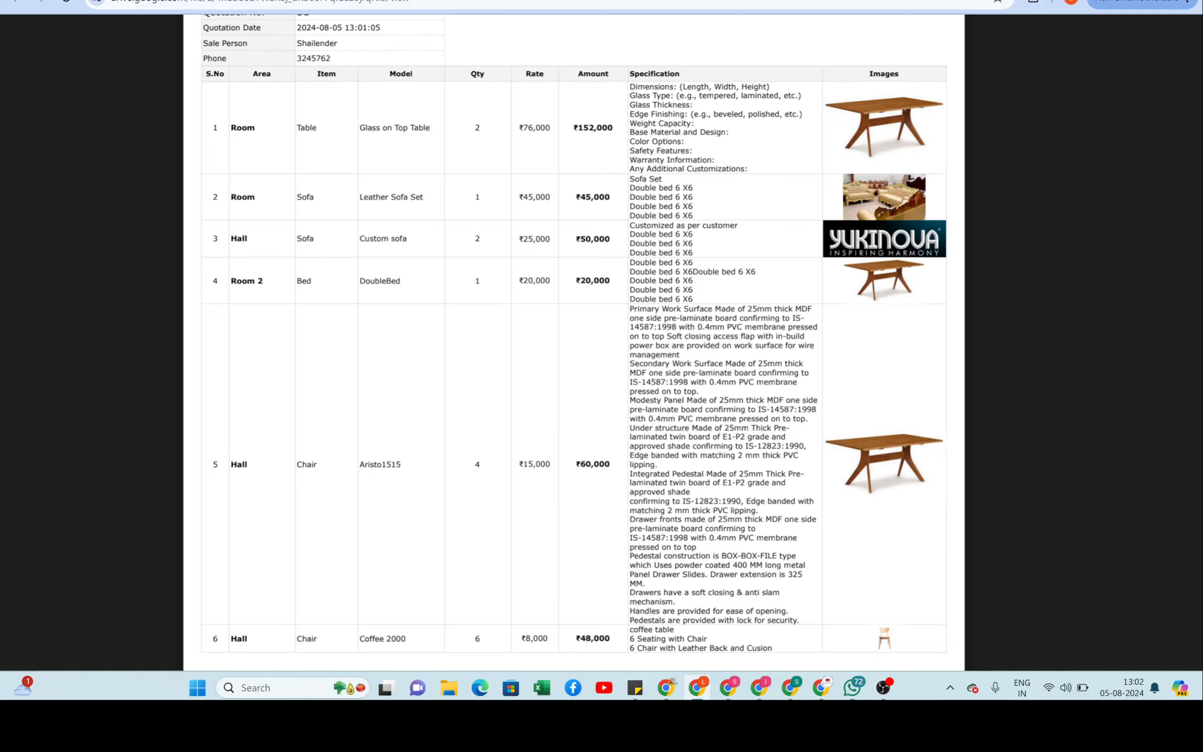
Step: Compare it with the original Quotation 31 PDF, then return to the Quotation Creation System
click(731, 1)
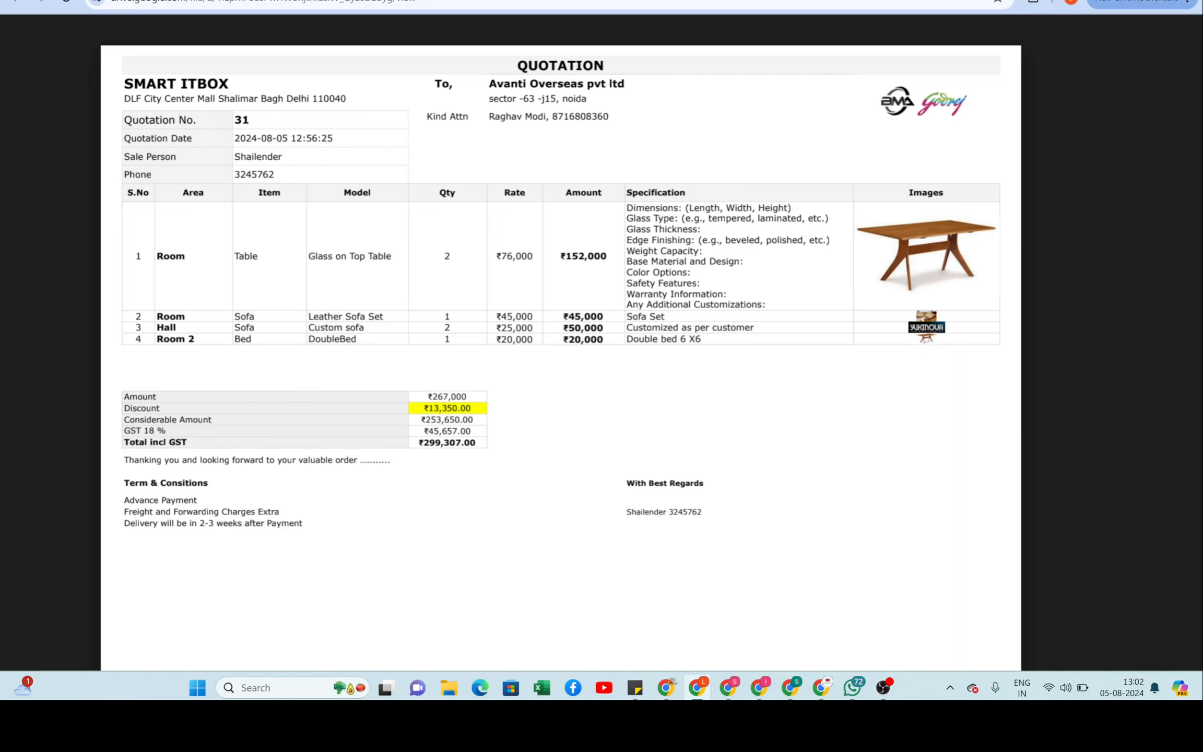
click(522, 1)
scroll(574, 339, down, 3)
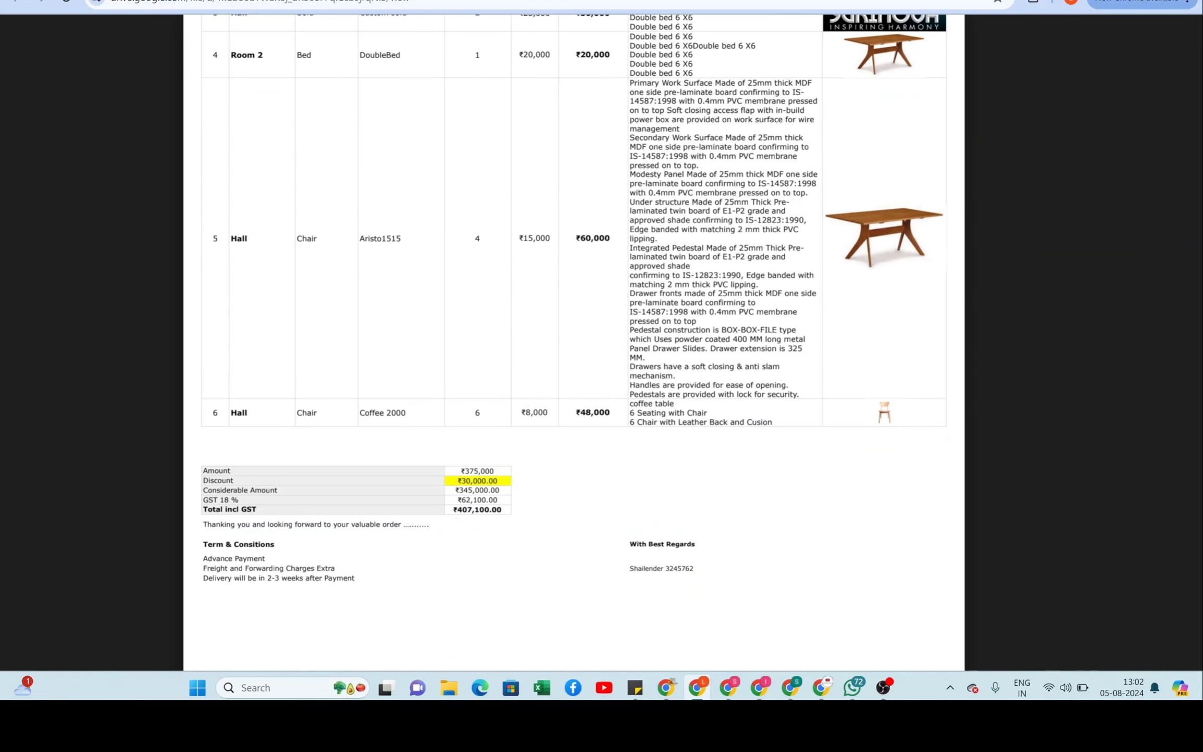
scroll(574, 339, up, 3)
key(ctrl+shift+Tab)
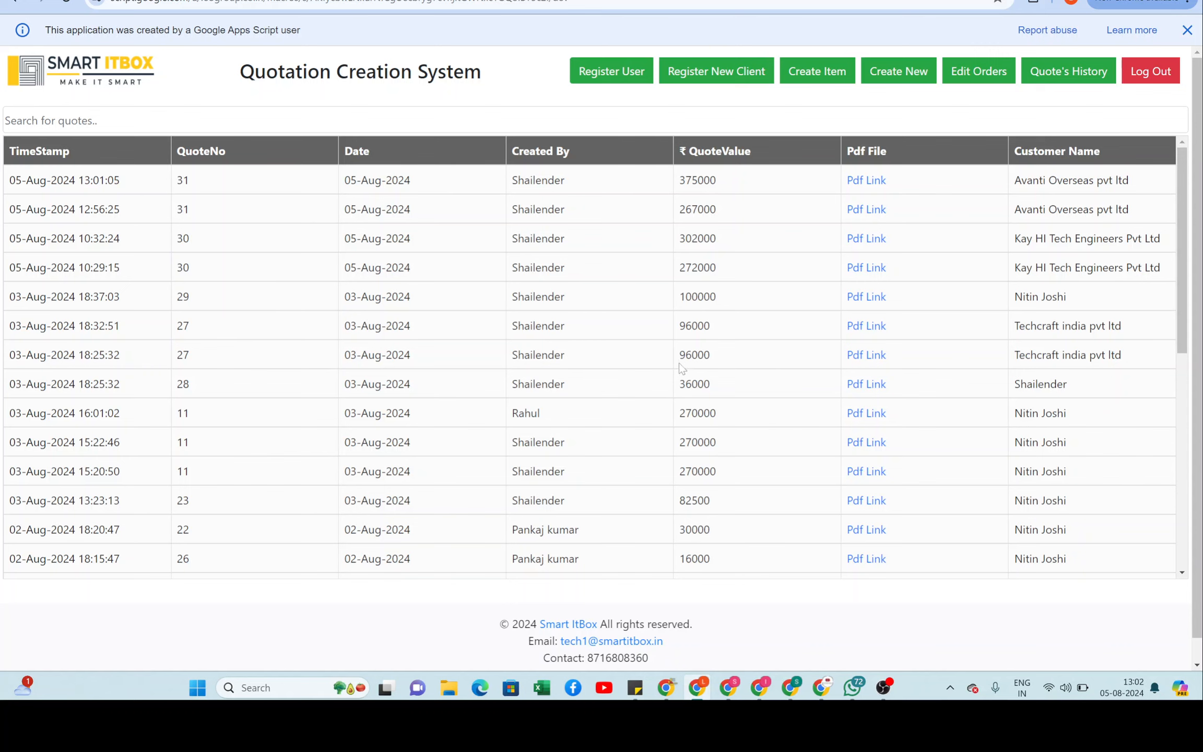
Step: Log out and sign back in as User 2 with that account's password
scroll(644, 353, down, 3)
scroll(643, 353, up, 3)
click(1147, 77)
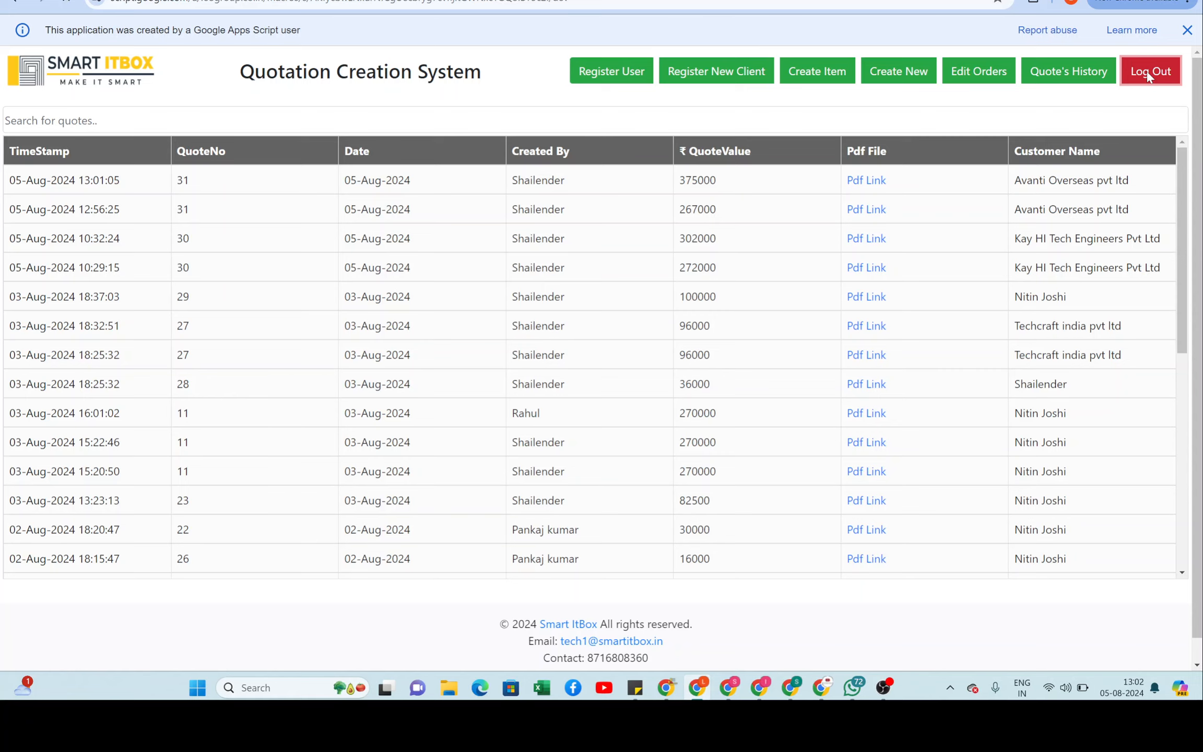
click(1148, 77)
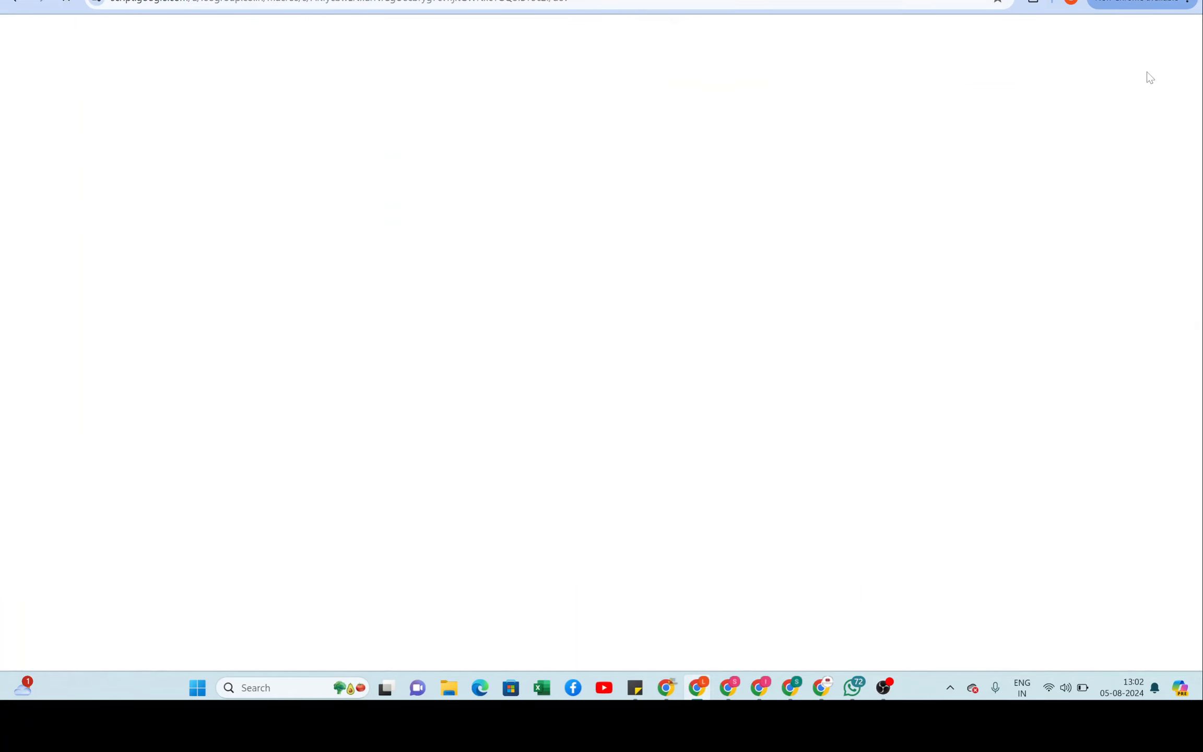
click(636, 197)
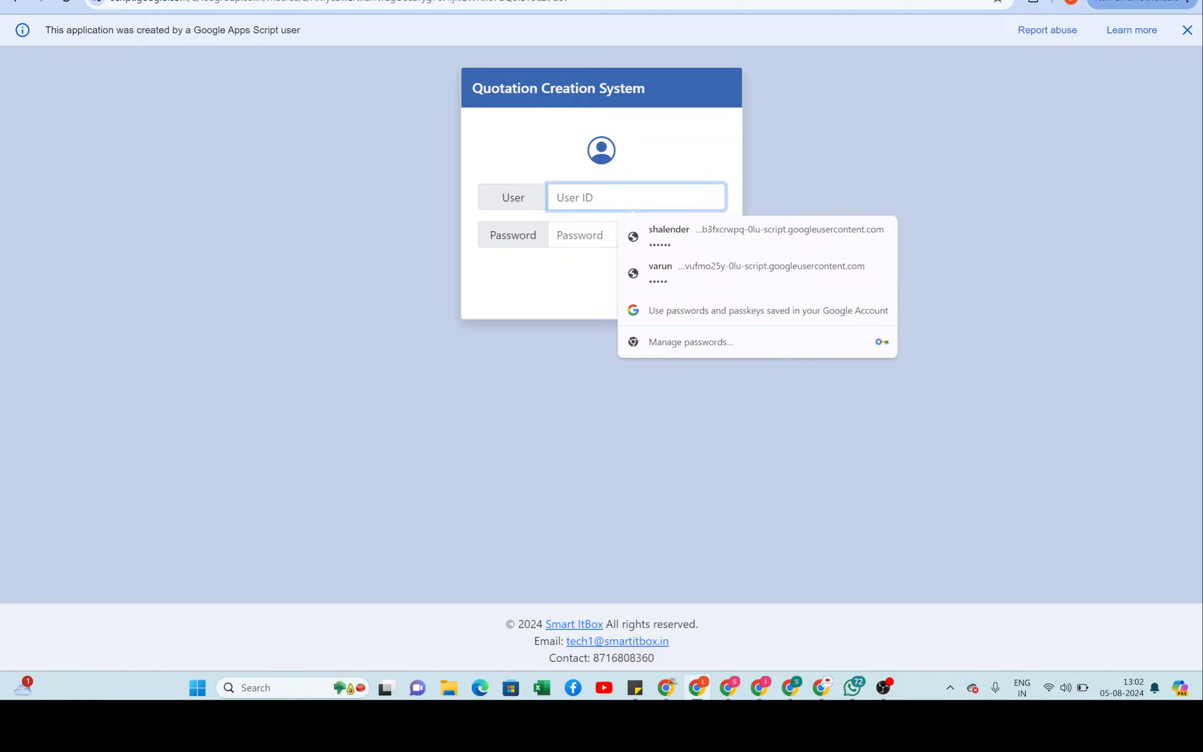
text(User 2)
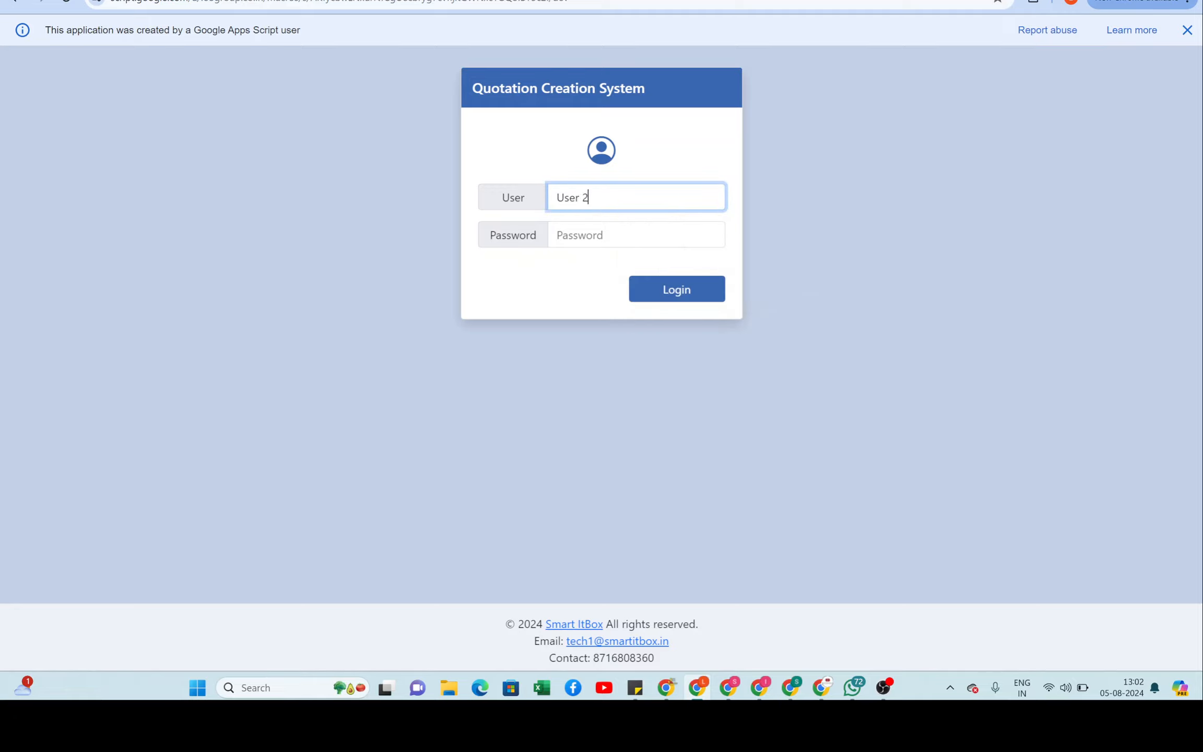
key(Tab)
text(••••••••)
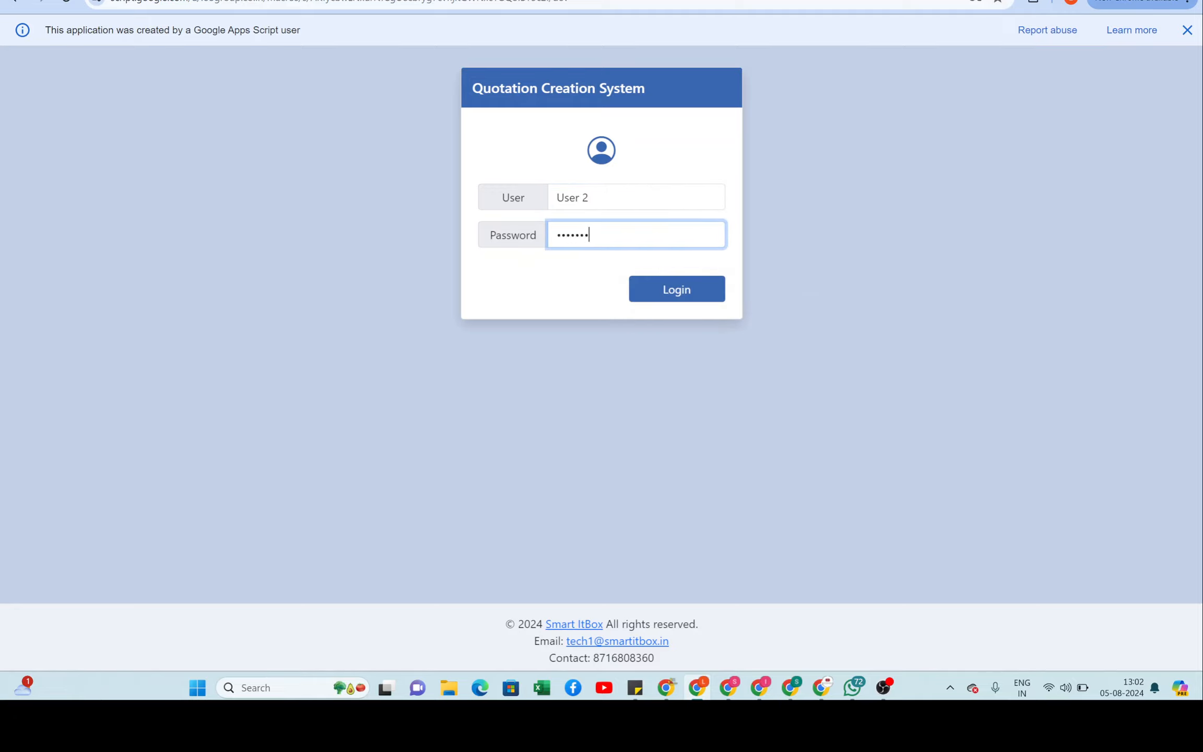
key(Tab)
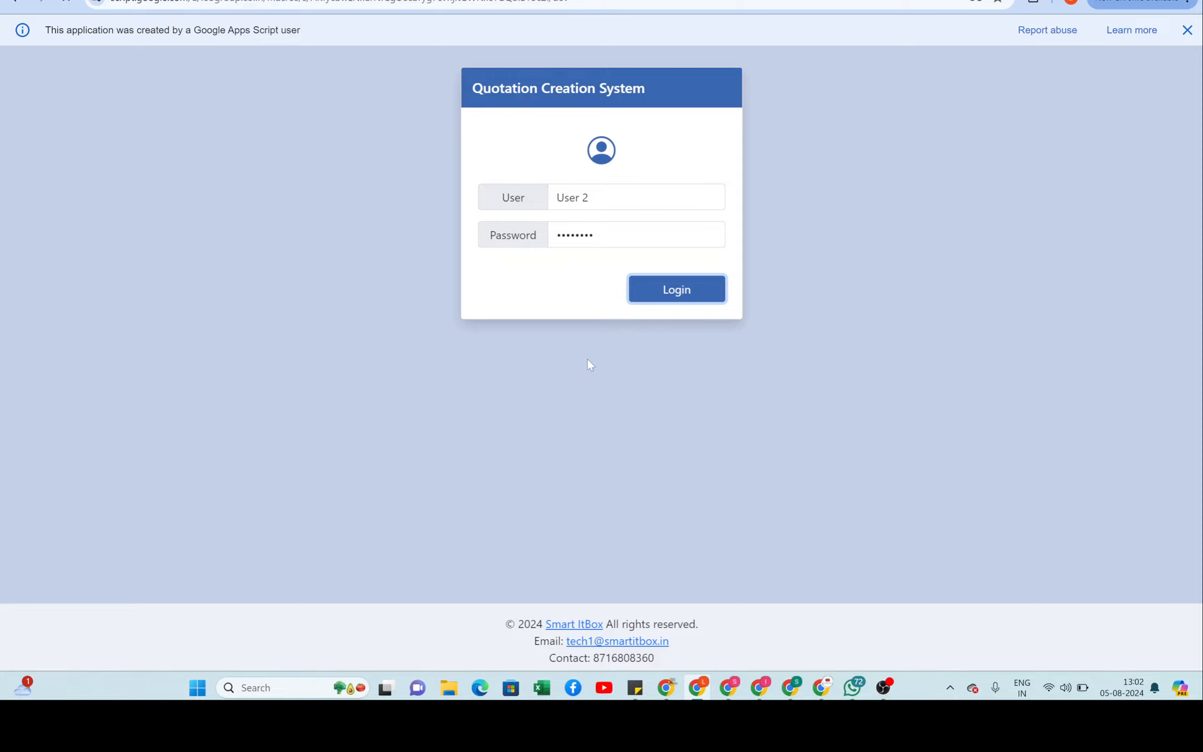
key(Return)
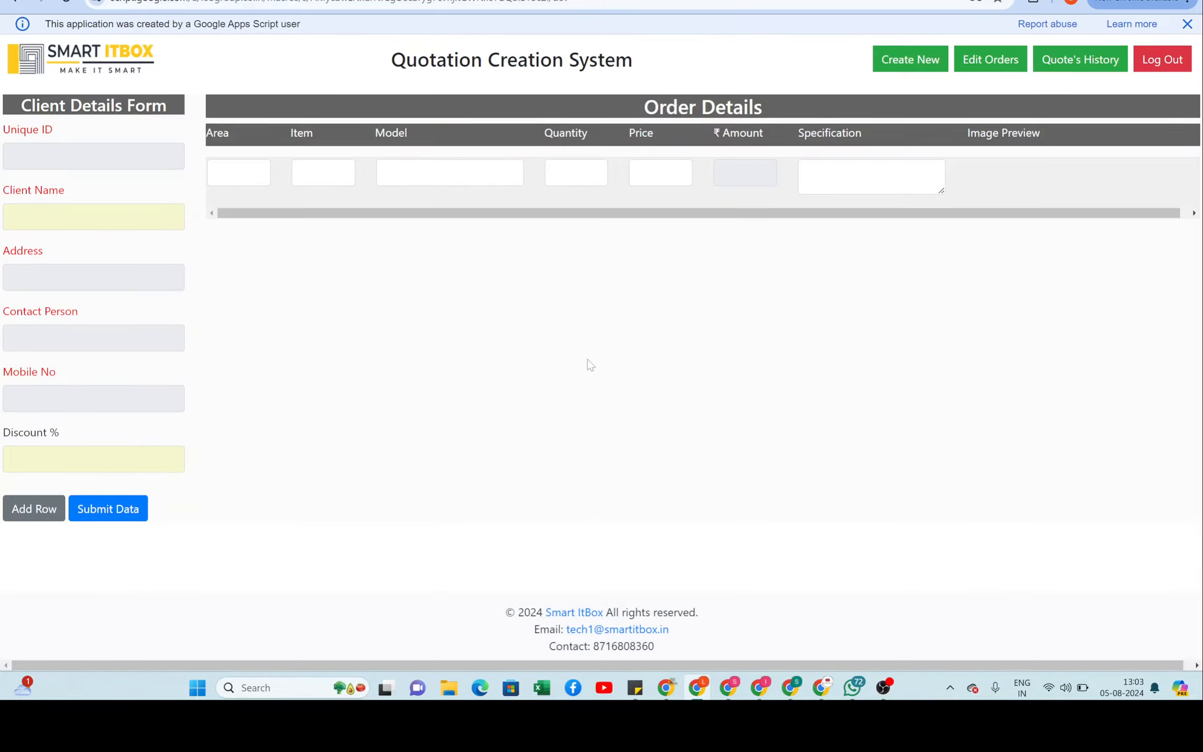
Step: Dismiss the password warning and script info banner, then show the second user's quote history
click(719, 199)
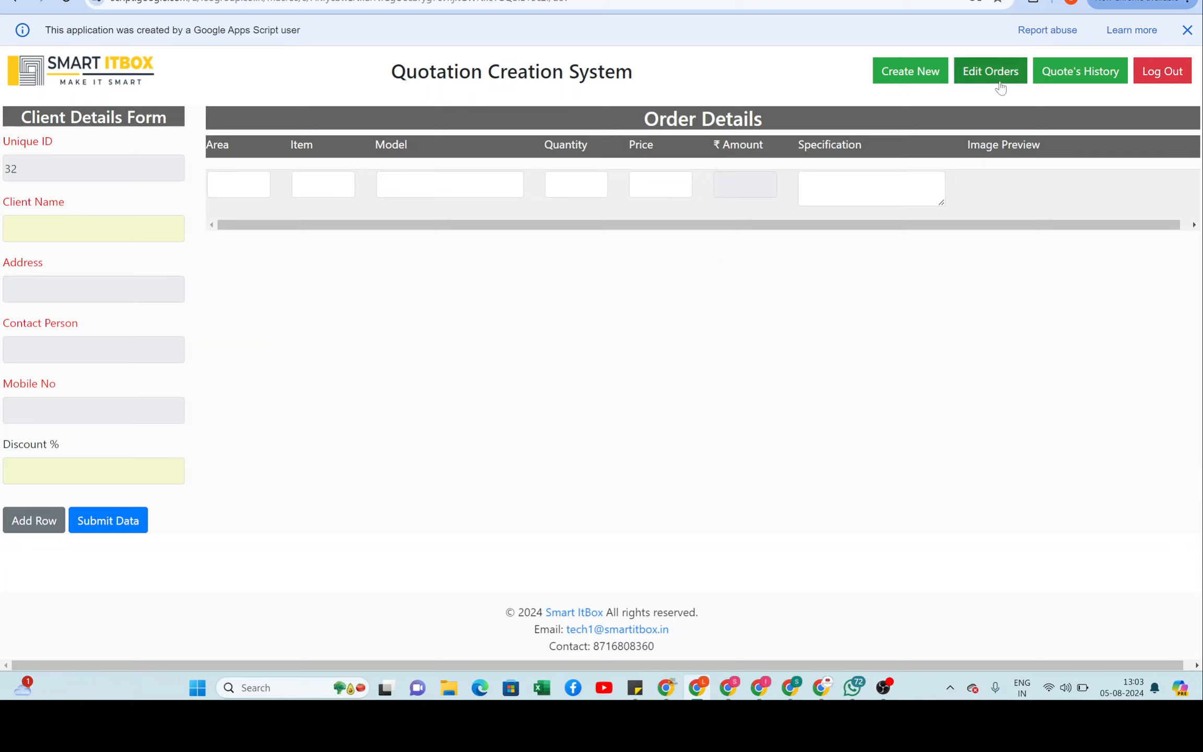
click(1186, 30)
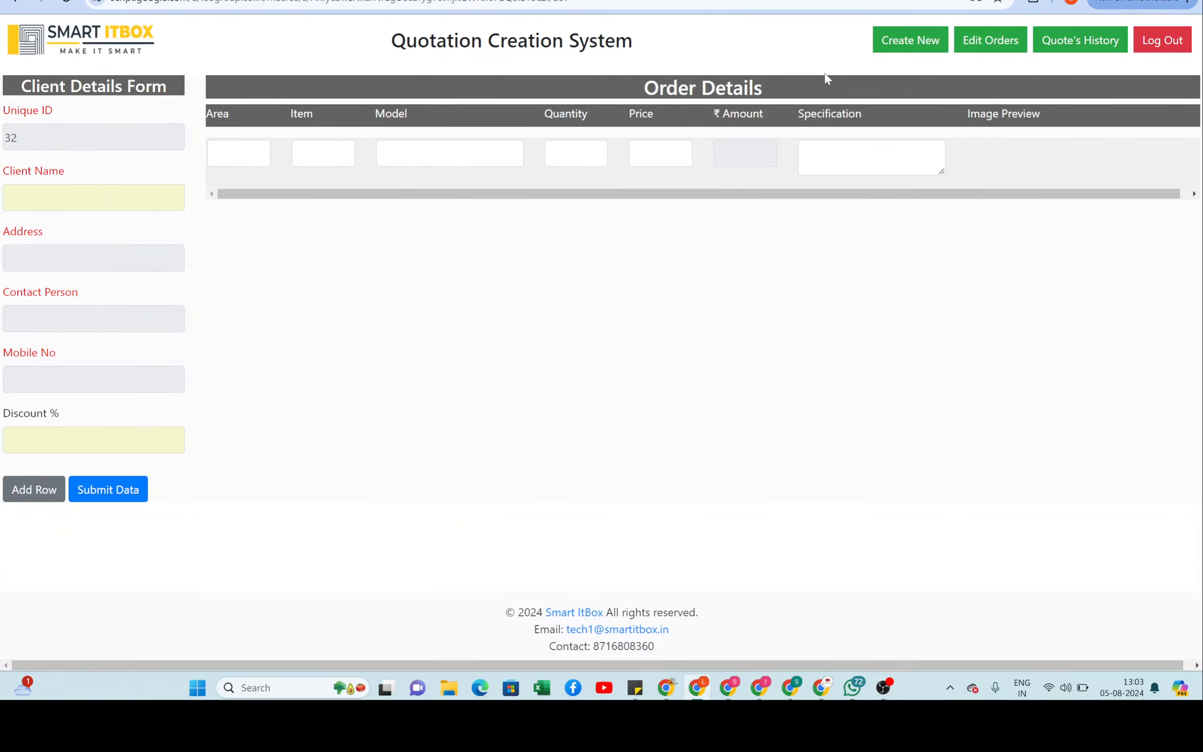
click(1088, 43)
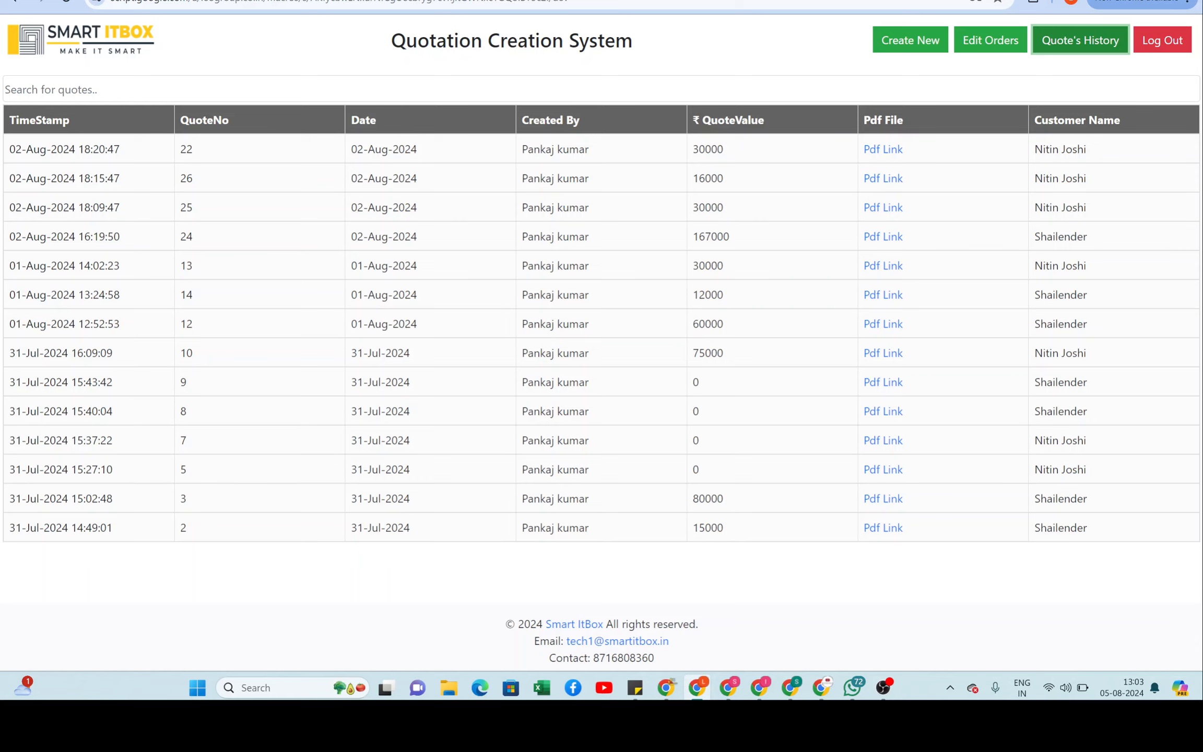
click(991, 41)
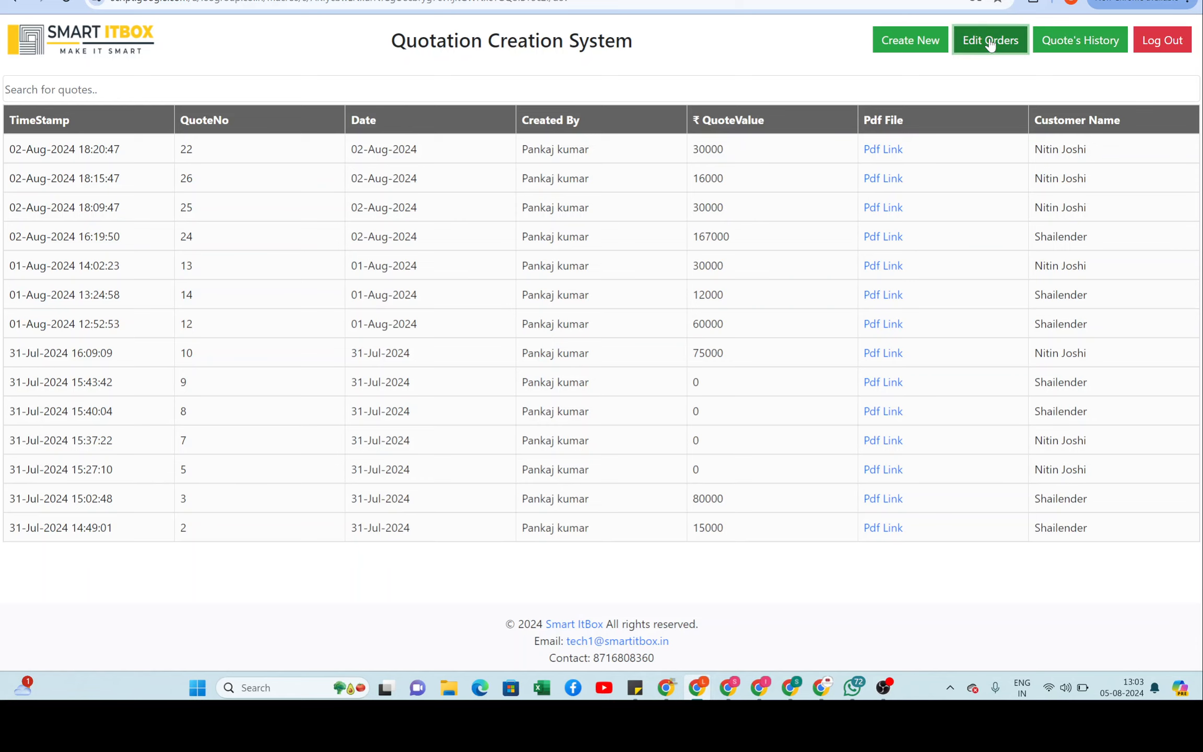
click(151, 141)
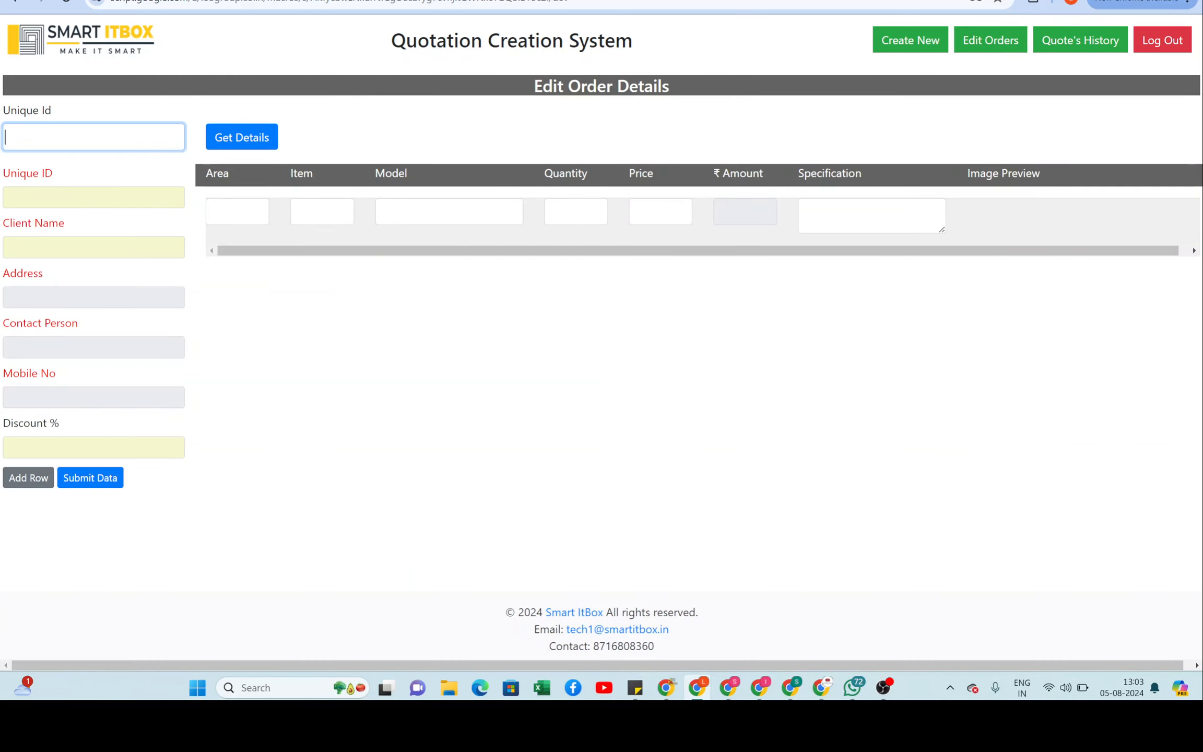
text(22)
click(246, 137)
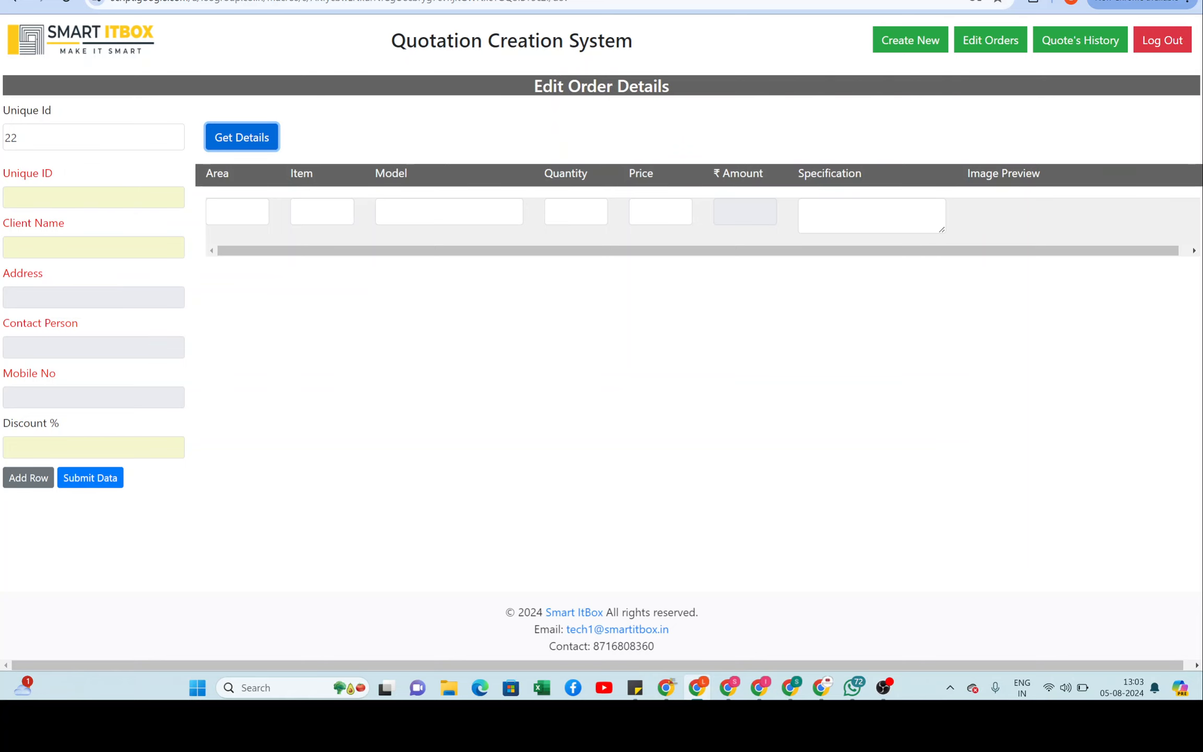
click(73, 138)
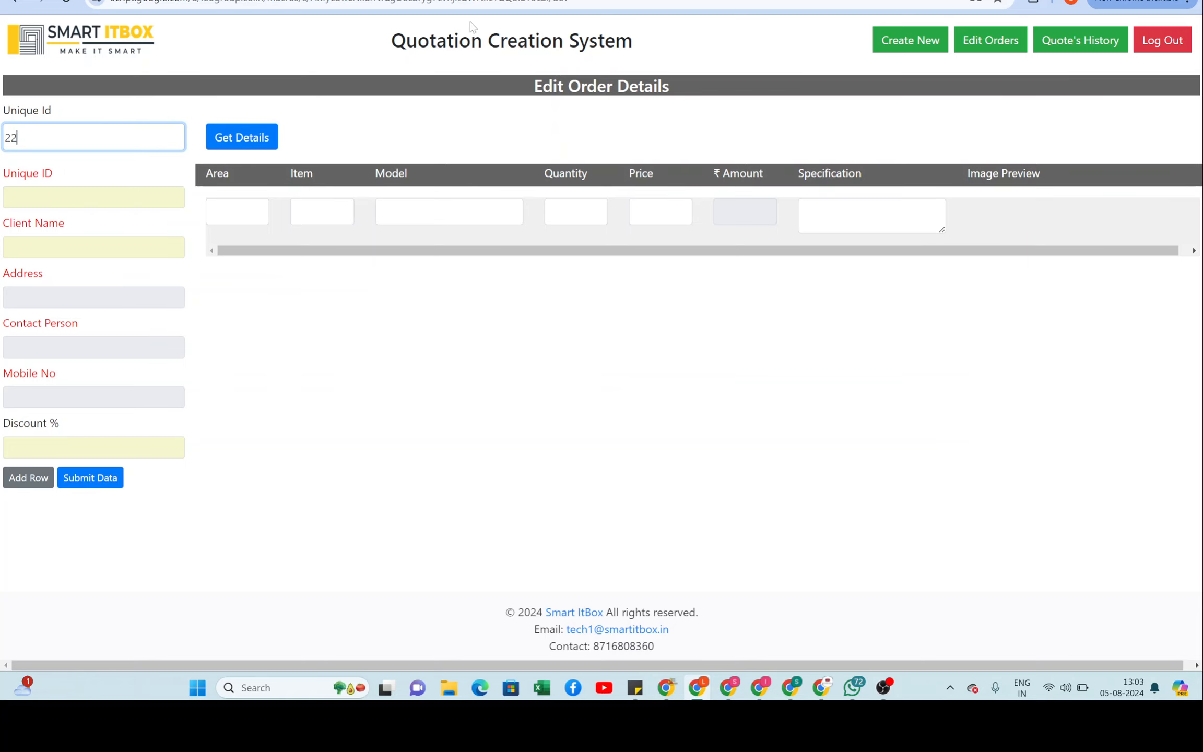
click(1072, 40)
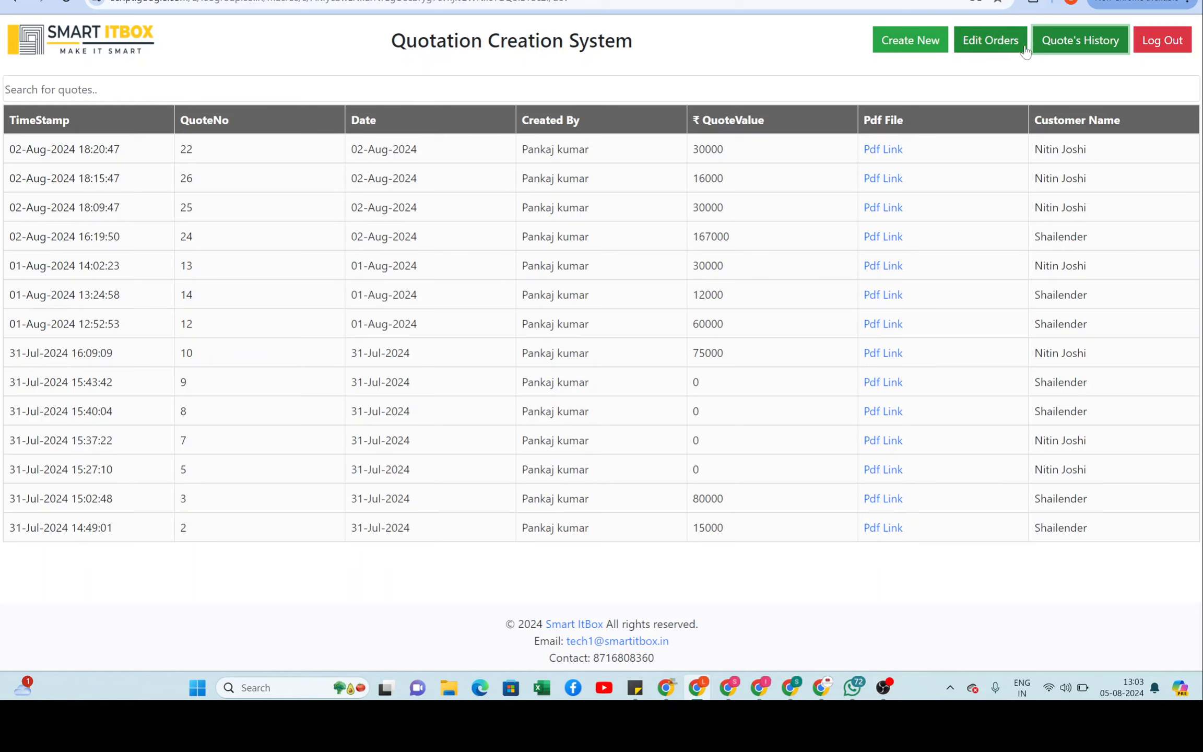
click(995, 40)
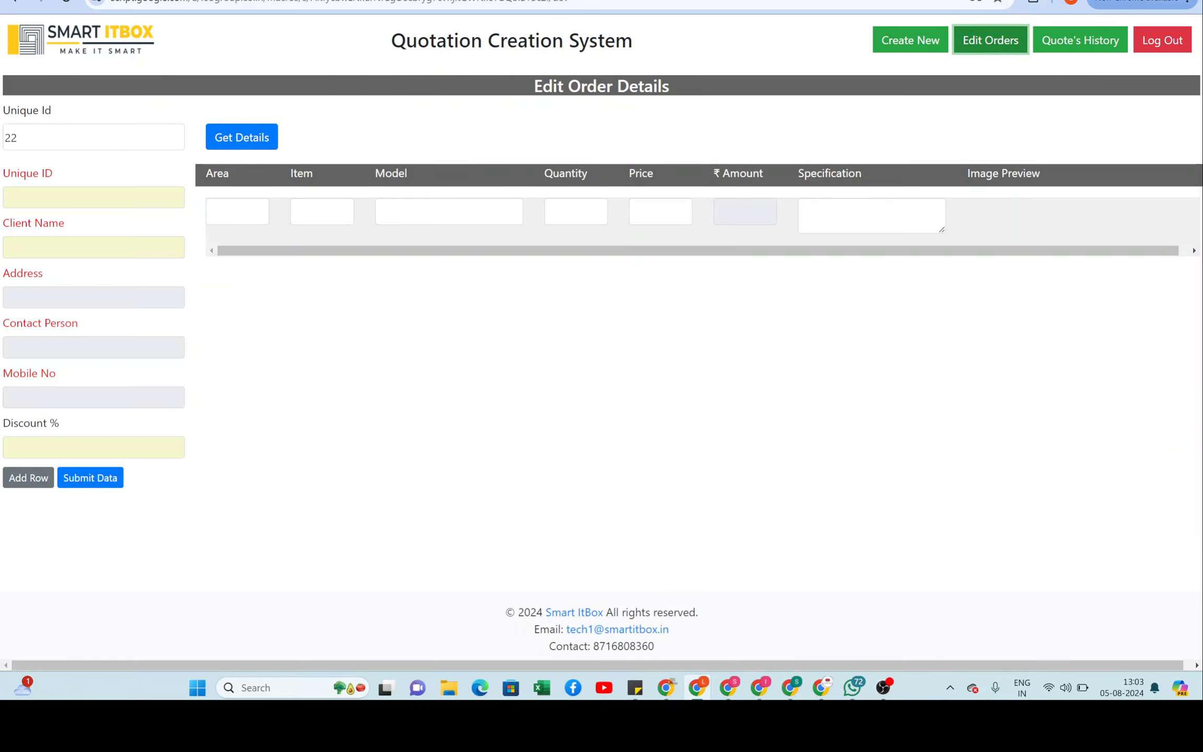
click(32, 137)
key(BackSpace)
text(6)
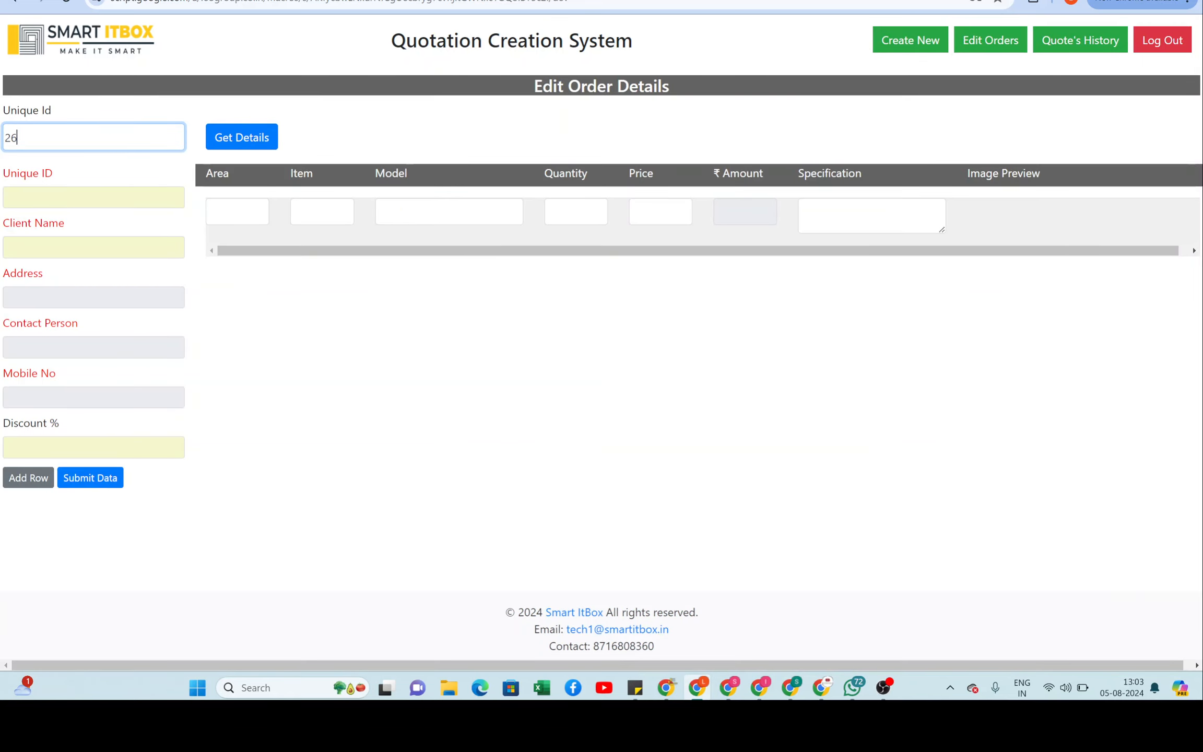
click(237, 148)
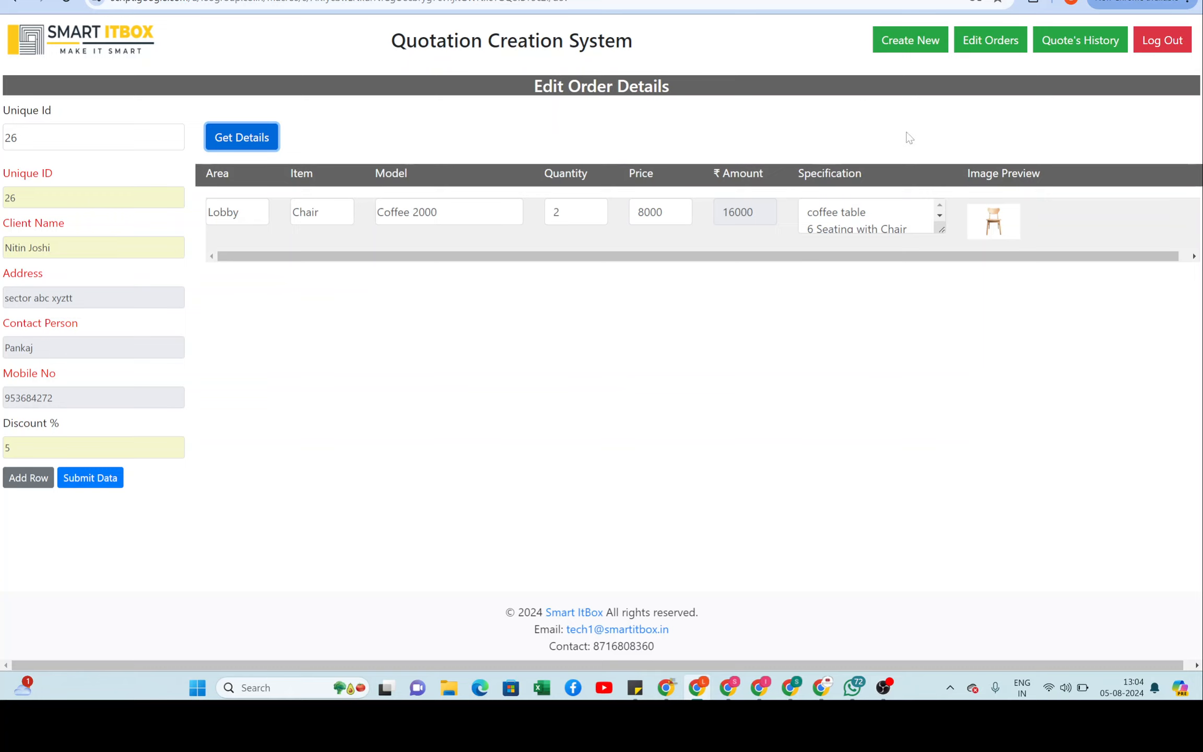
click(1067, 41)
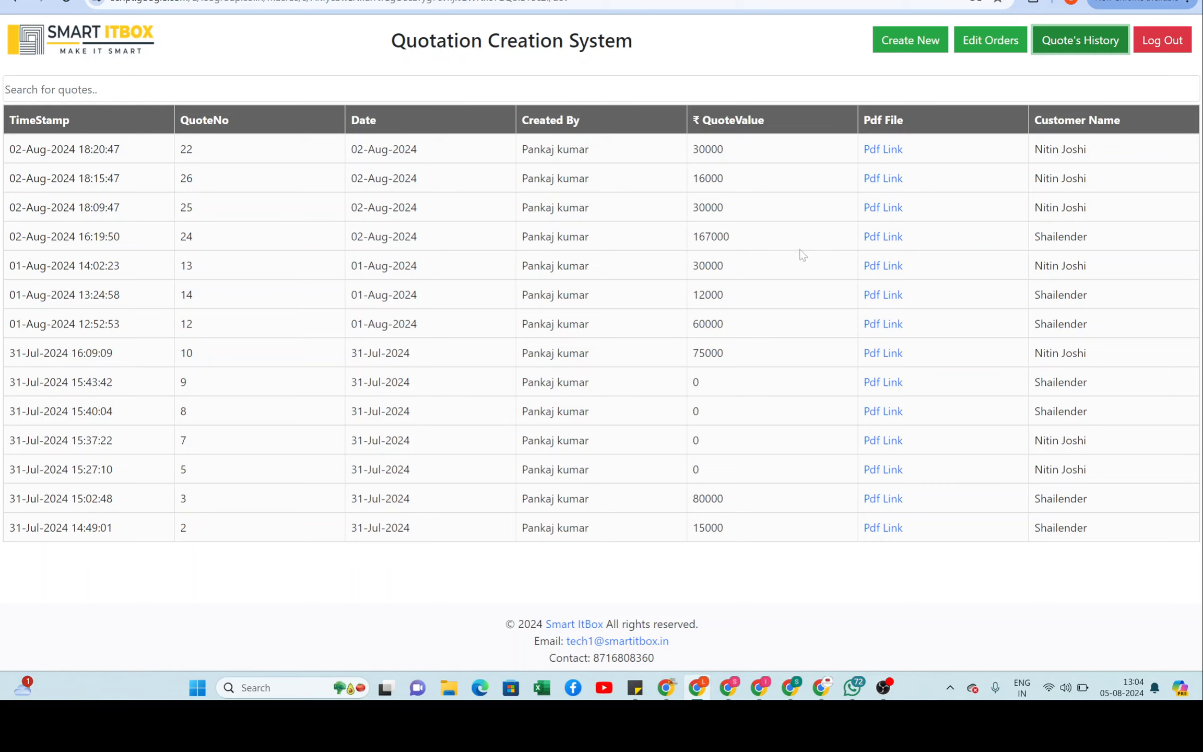
Step: Leave the quote history and bring the OBS window to the front
click(782, 581)
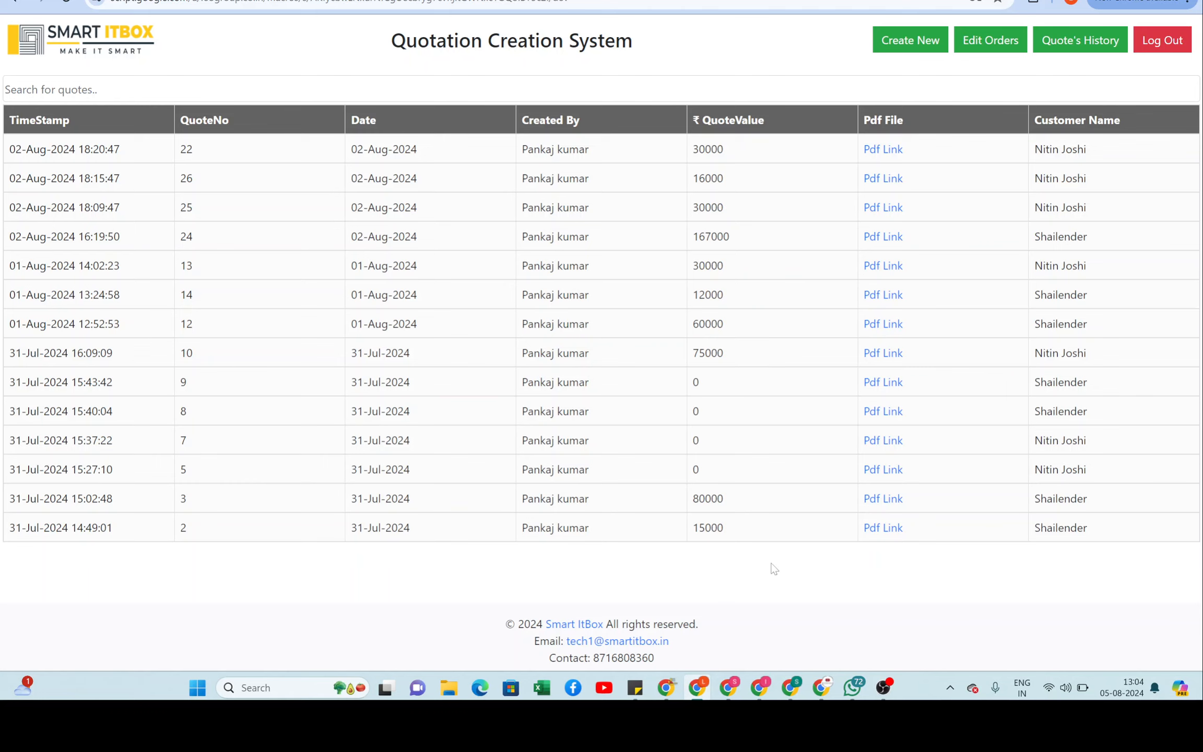
click(882, 686)
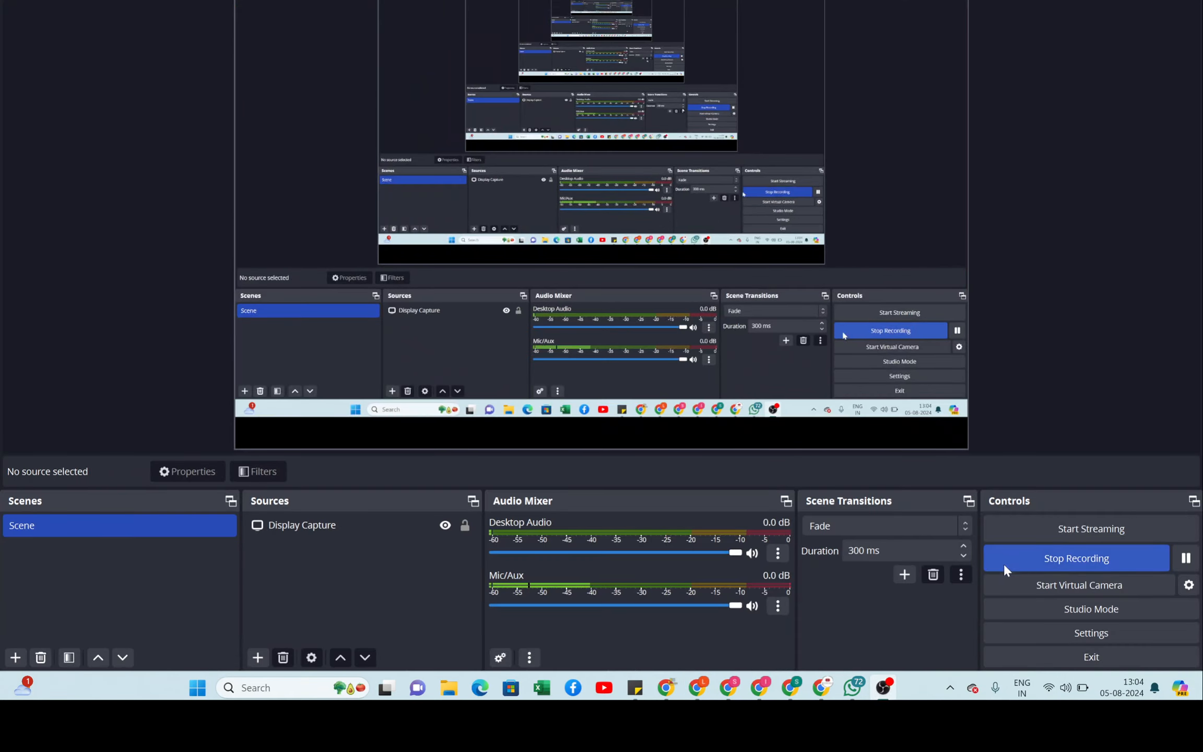